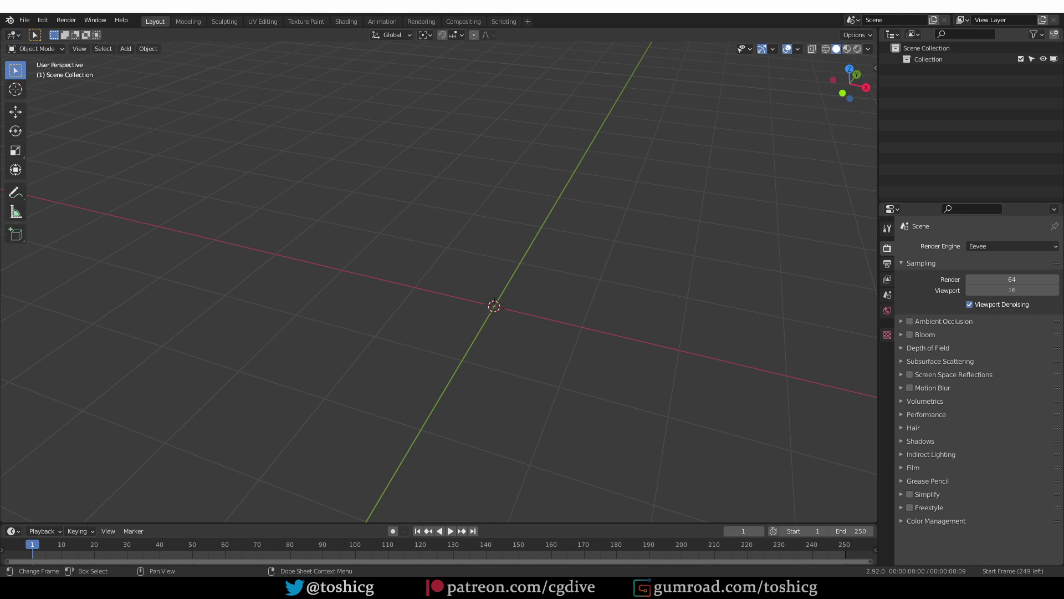
# Step: Add a cone mesh at the scene origin and orbit to view it from the lower front
pyautogui.hotkey('shift', 'a')
pyautogui.moveTo(359, 207)
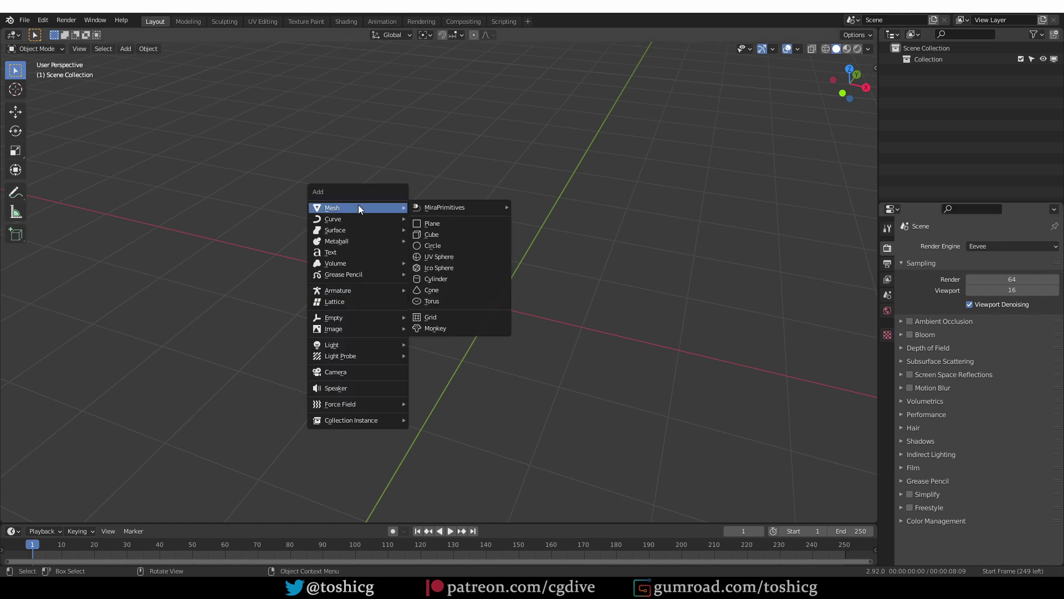
pyautogui.click(457, 288)
pyautogui.moveTo(544, 291); pyautogui.dragTo(517, 268, button='middle')
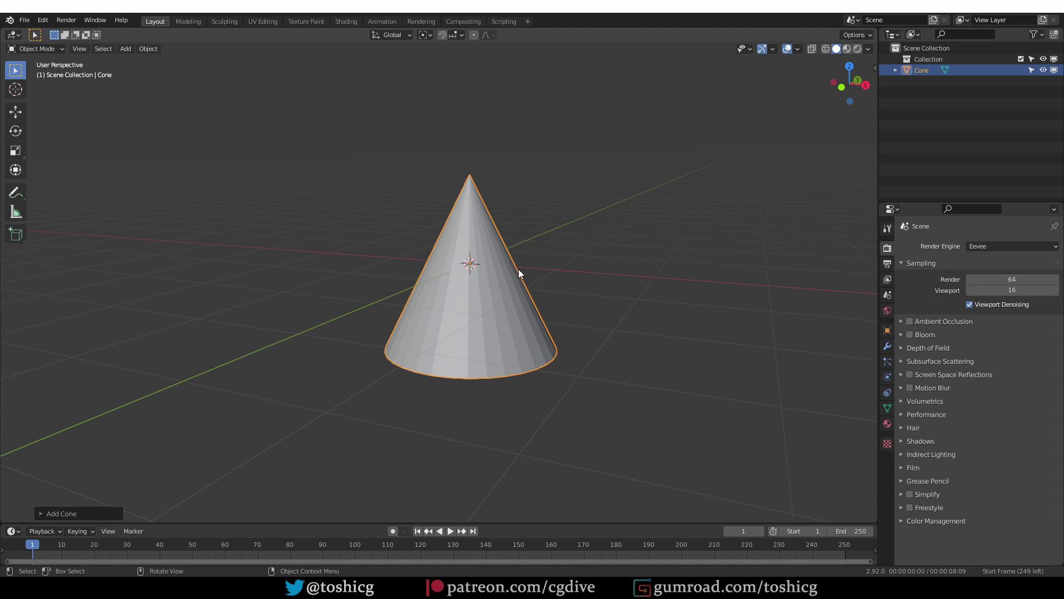
# Step: Show the cone's location, rotation and scale in the sidebar Item tab and Object properties
pyautogui.press('n')
pyautogui.click(870, 73)
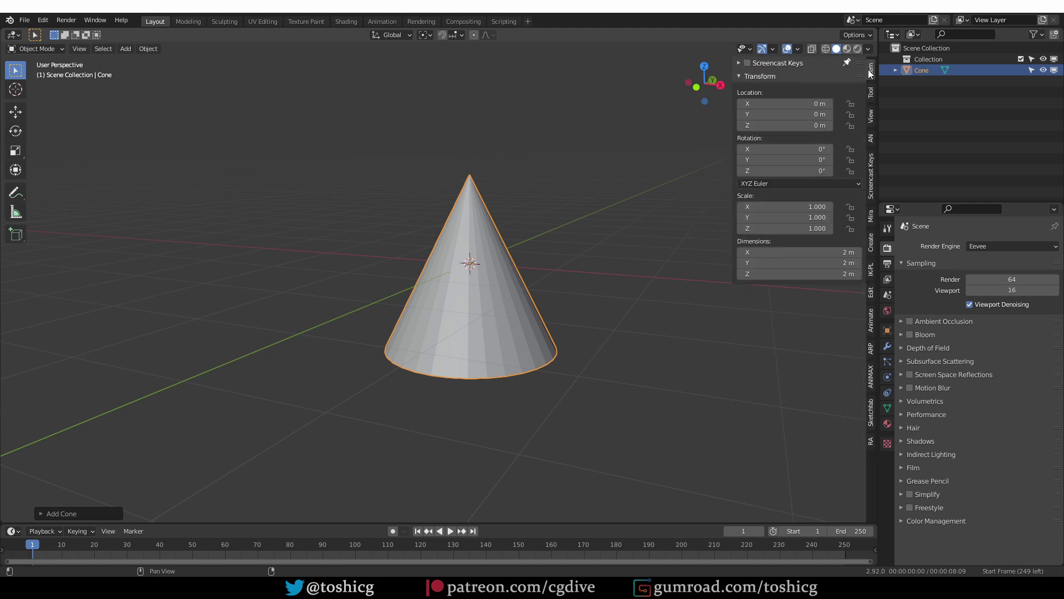
pyautogui.hotkey('shift', 'alt', 'c')
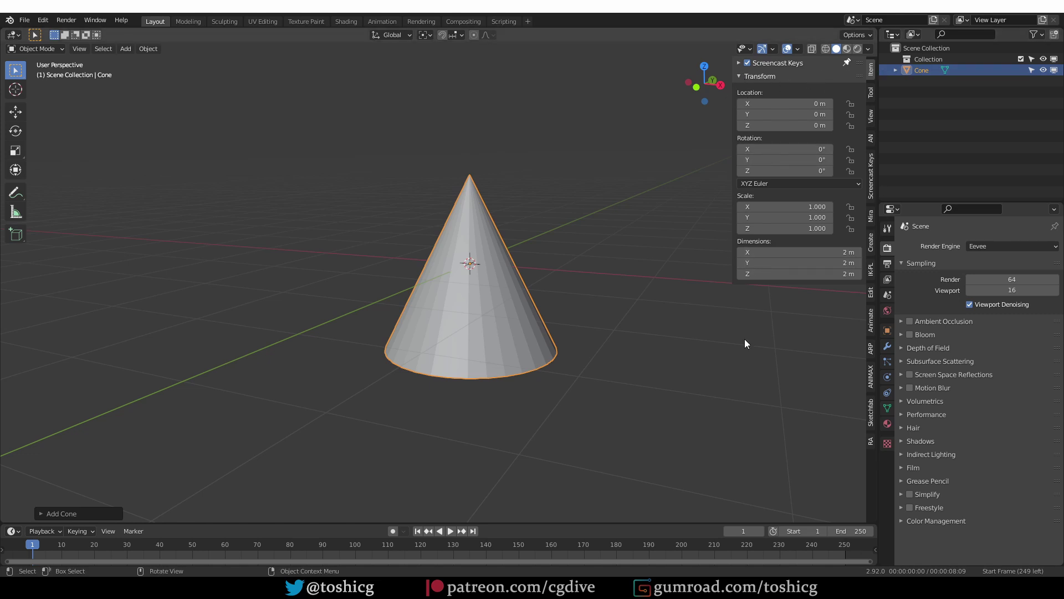
pyautogui.click(888, 331)
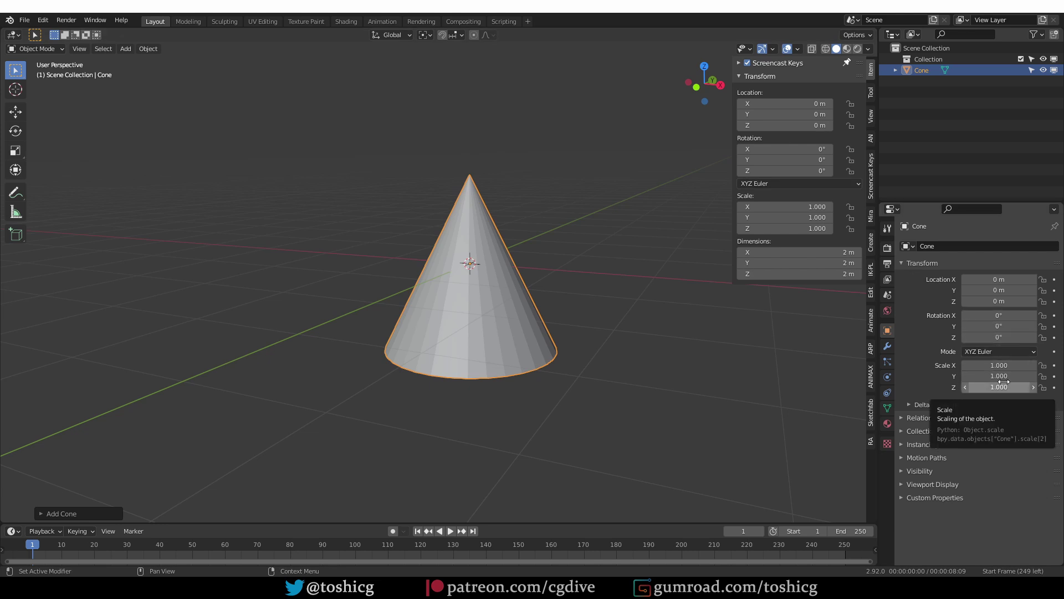
# Step: Move the cone along X, raise it, and edit its rotation and X/Y scale fields
pyautogui.press('g')
pyautogui.press('x')
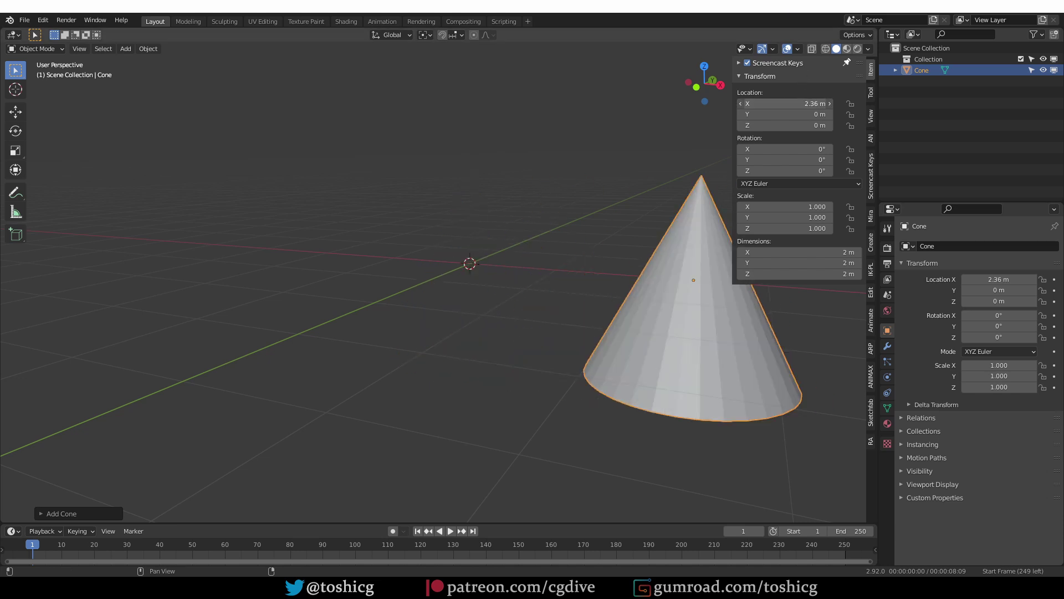
pyautogui.press('Return')
pyautogui.moveTo(979, 302); pyautogui.dragTo(992, 302)
pyautogui.scroll(-2, 484, 316)
pyautogui.keyDown('shift'); pyautogui.moveTo(481, 315); pyautogui.dragTo(480, 317, button='middle'); pyautogui.keyUp('shift')
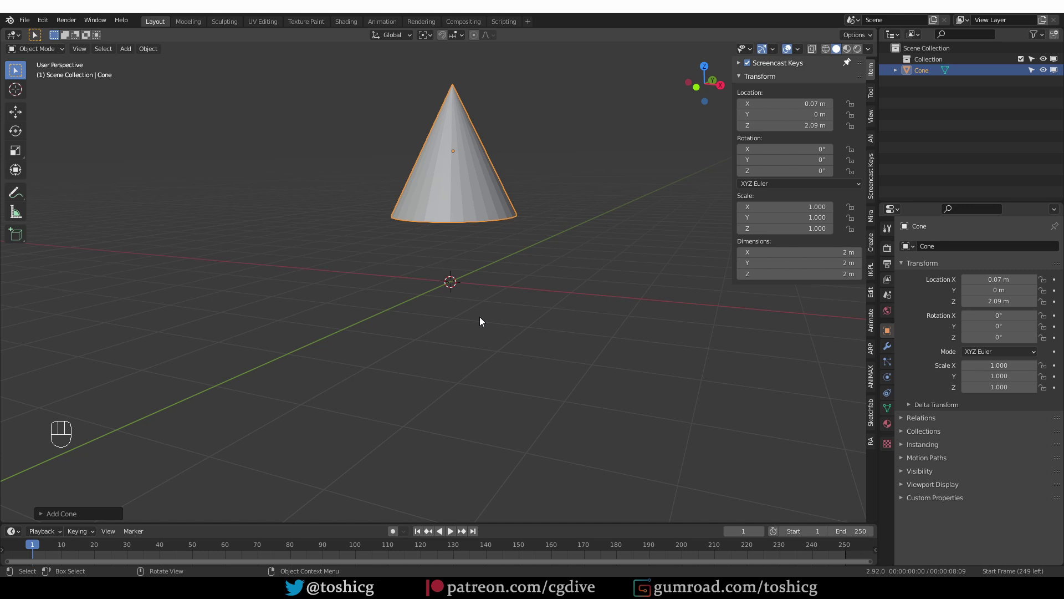
pyautogui.moveTo(747, 149); pyautogui.dragTo(787, 149)
pyautogui.moveTo(748, 159)
pyautogui.mouseDown()
pyautogui.moveTo(763, 159)
pyautogui.moveTo(743, 171)
pyautogui.mouseUp()
pyautogui.moveTo(815, 207); pyautogui.dragTo(784, 217)
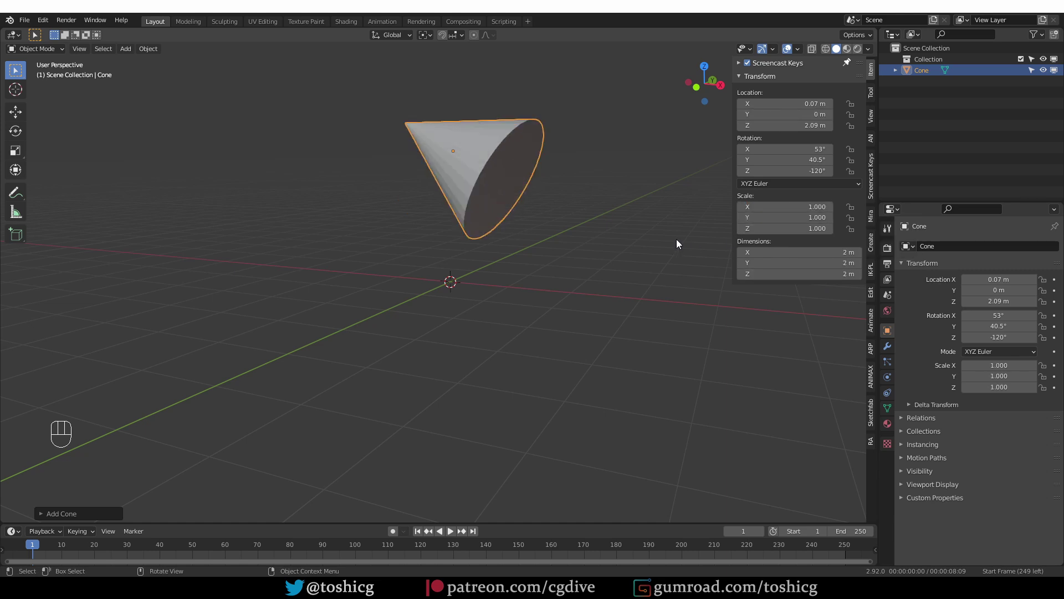
# Step: Rotate the cone to 185°, 12.5°, 7.61° and shrink it to 0.200 scale
pyautogui.press('g')
pyautogui.press('r')
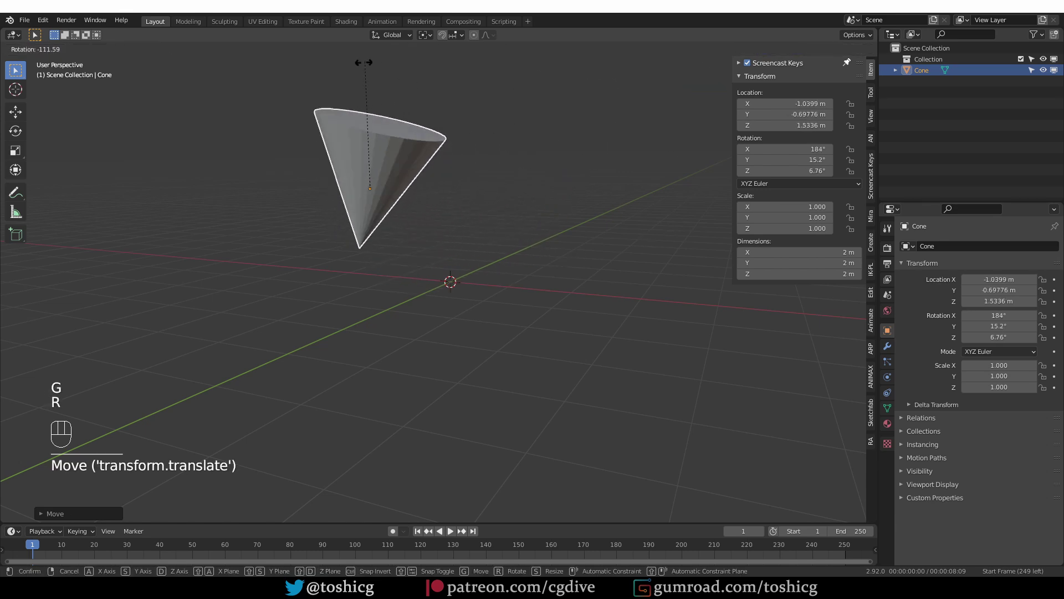
pyautogui.click(542, 250)
pyautogui.press('s')
pyautogui.click(419, 204)
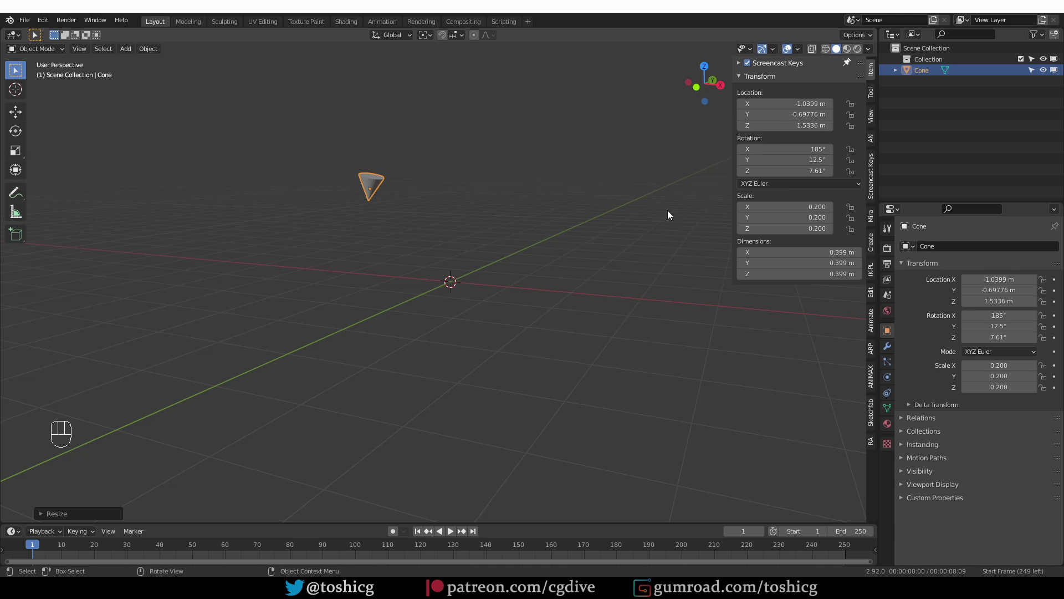
# Step: Enlarge the timeline, confirm 30 fps in Output Properties, and move the playhead to frame 30
pyautogui.moveTo(161, 523); pyautogui.dragTo(99, 479)
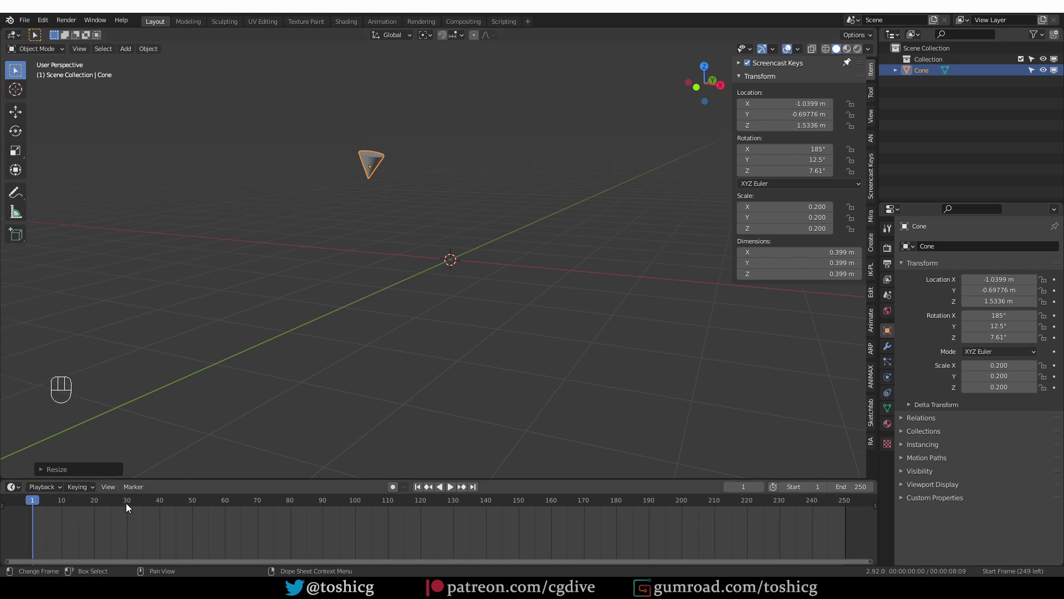
pyautogui.moveTo(34, 502)
pyautogui.mouseDown()
pyautogui.moveTo(105, 514)
pyautogui.moveTo(45, 518)
pyautogui.mouseUp()
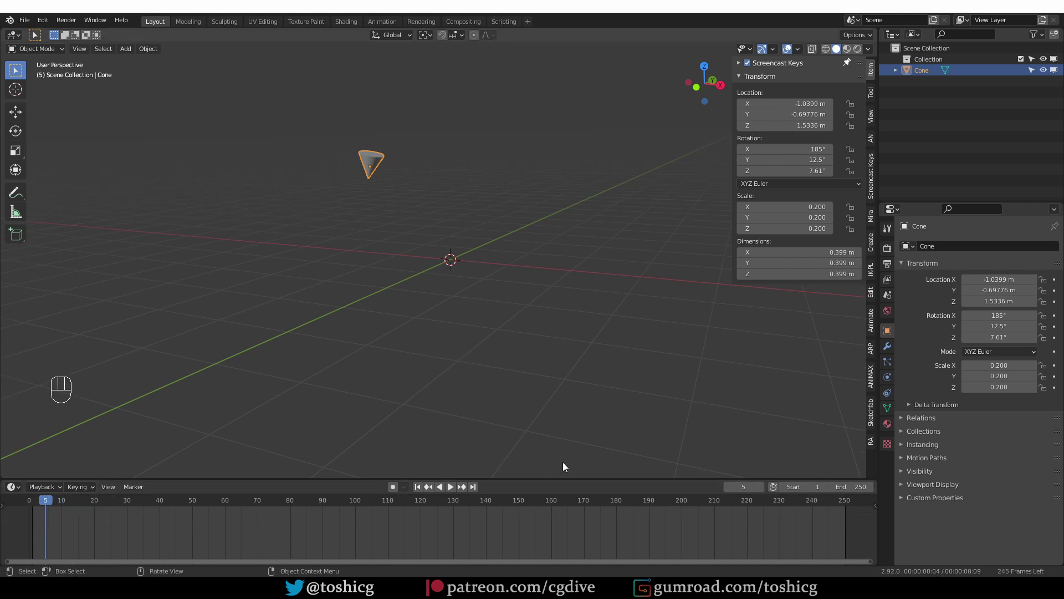
pyautogui.click(887, 264)
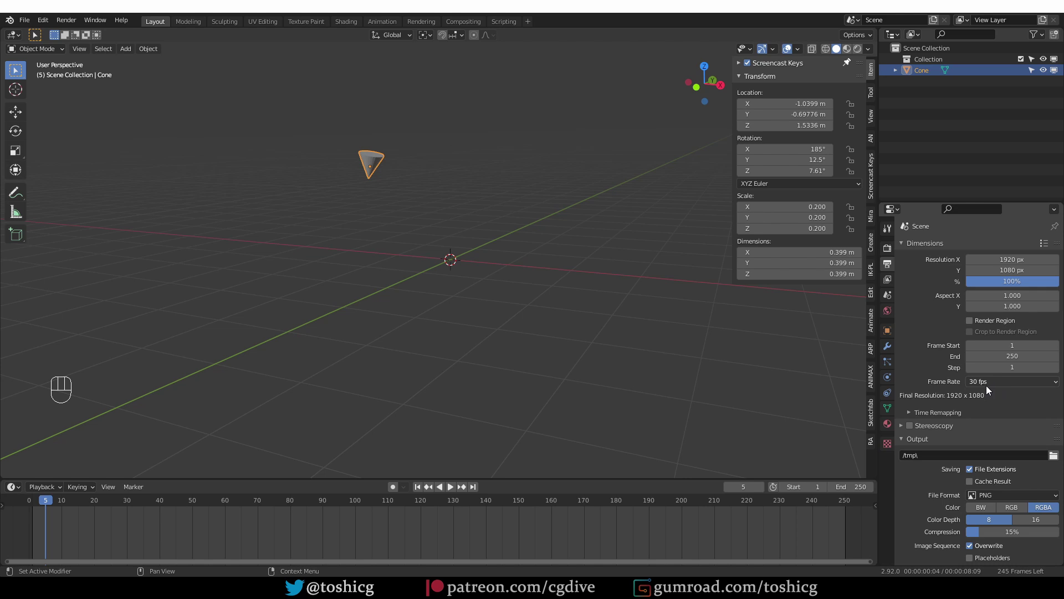
pyautogui.click(31, 501)
pyautogui.press('space')
pyautogui.moveTo(32, 501); pyautogui.dragTo(127, 513)
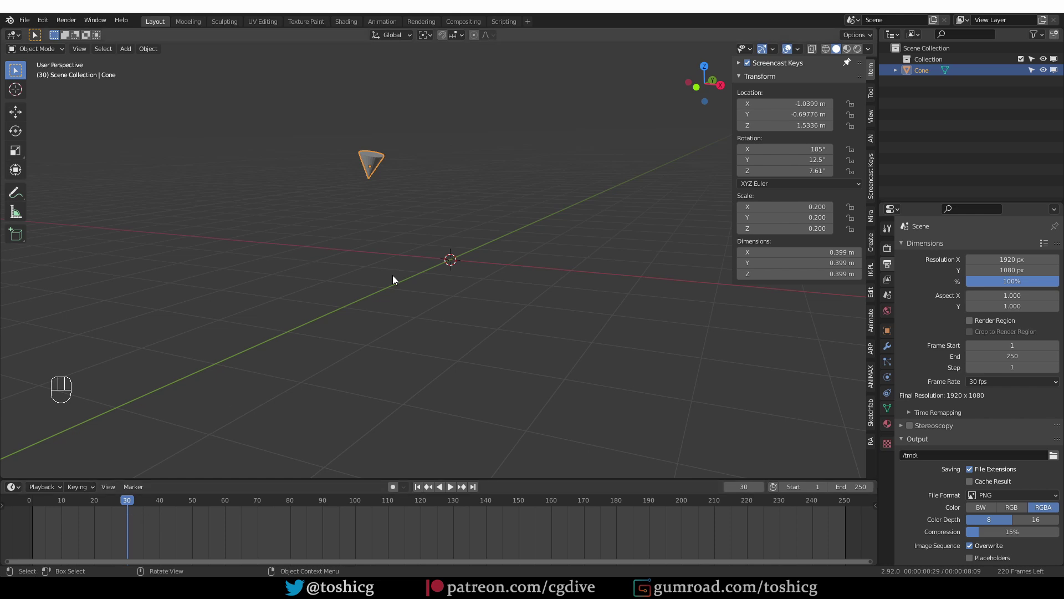
# Step: Reposition the cone, rotate it to 196°/-28.5°/15.5°, scale it to 0.555, then go to frame 3
pyautogui.press('g')
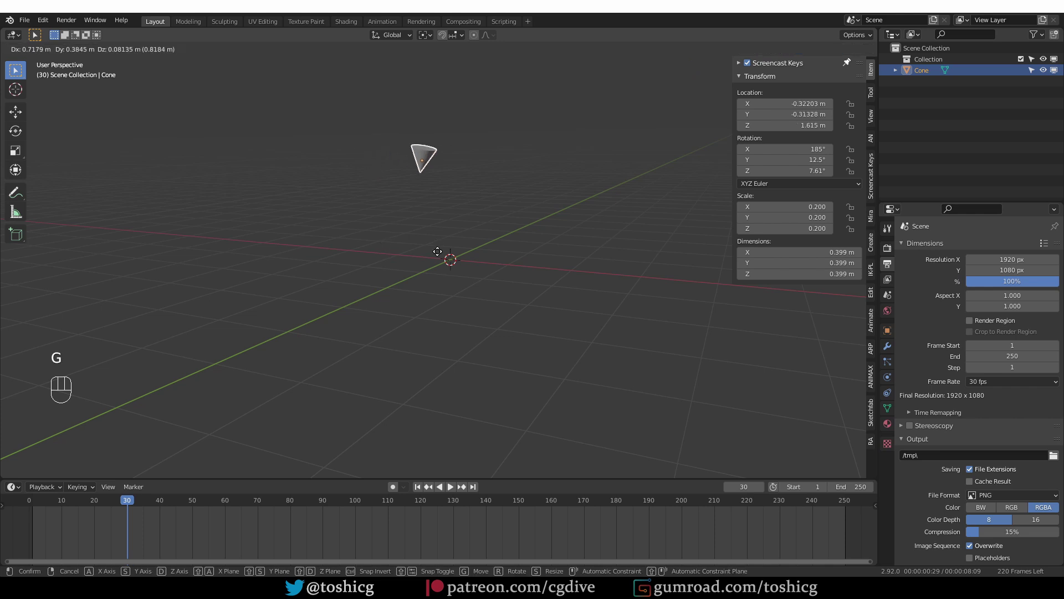
pyautogui.click(431, 258)
pyautogui.press('r')
pyautogui.click(554, 243)
pyautogui.press('s')
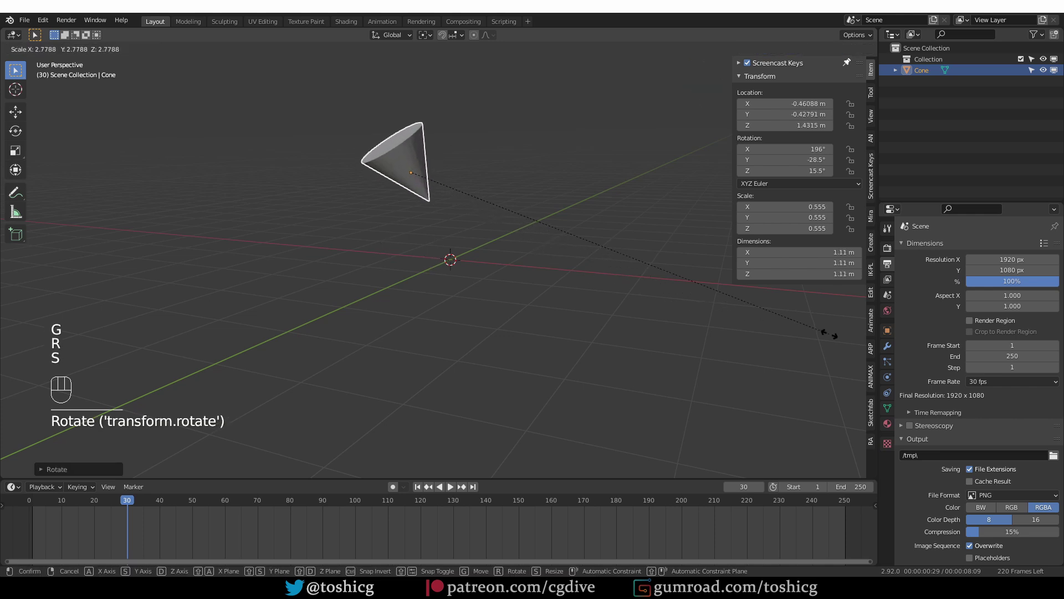
pyautogui.click(828, 334)
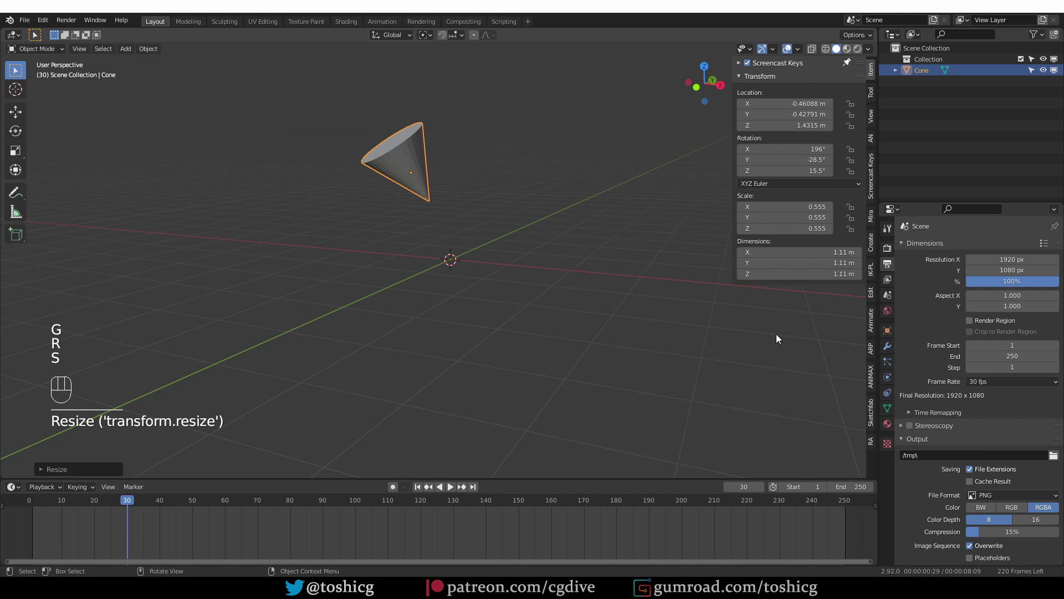
pyautogui.moveTo(132, 505); pyautogui.dragTo(38, 511)
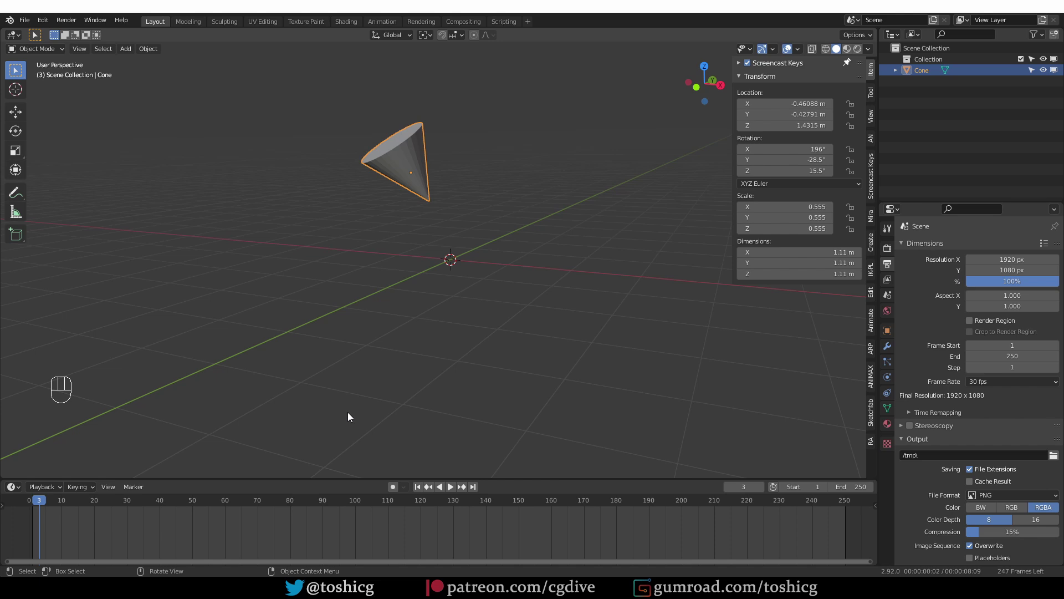
# Step: Trial-key the cone's location at frame 3 and undo it, leaving no keyframes
pyautogui.press('i')
pyautogui.press('i')
pyautogui.press('i')
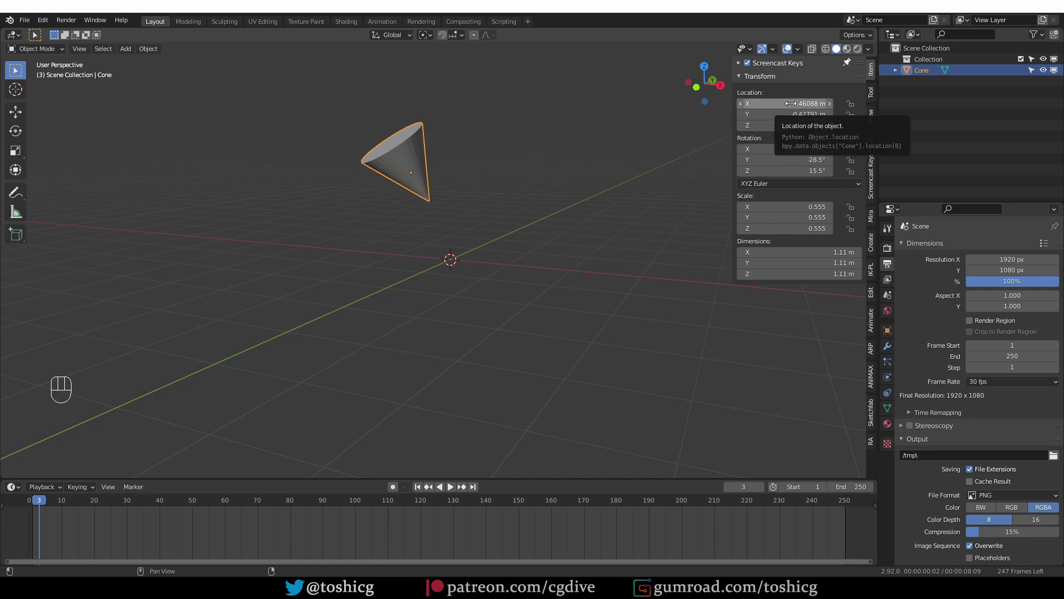
pyautogui.press('i')
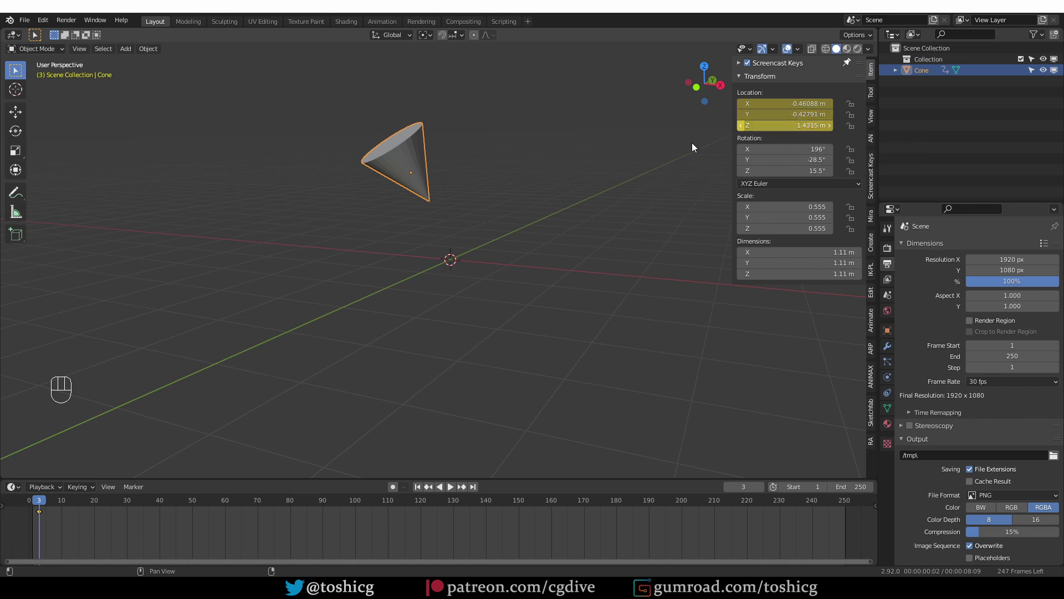
pyautogui.hotkey('ctrl', 'z')
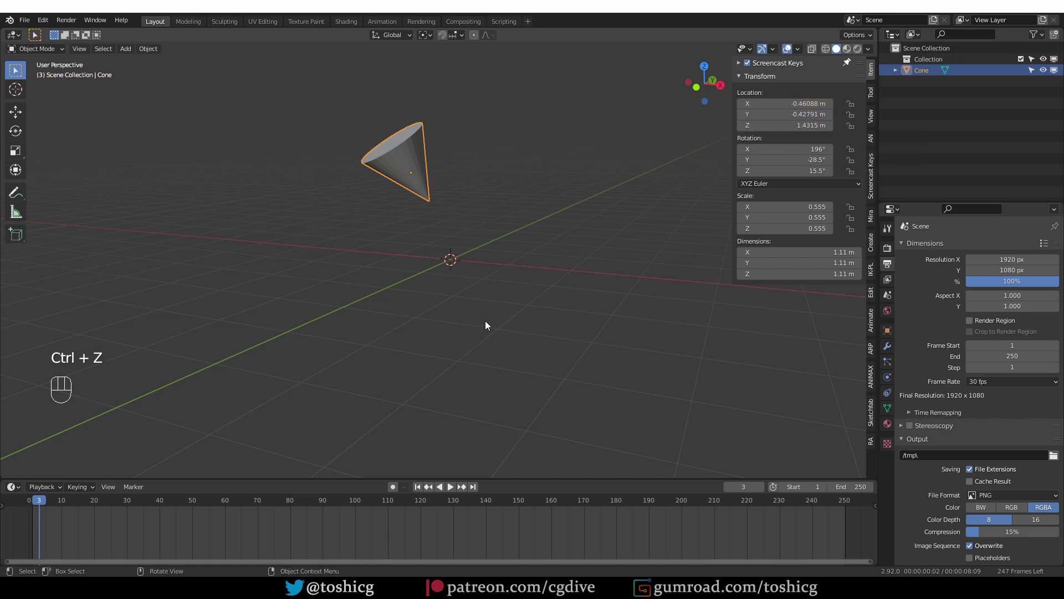
pyautogui.click(888, 331)
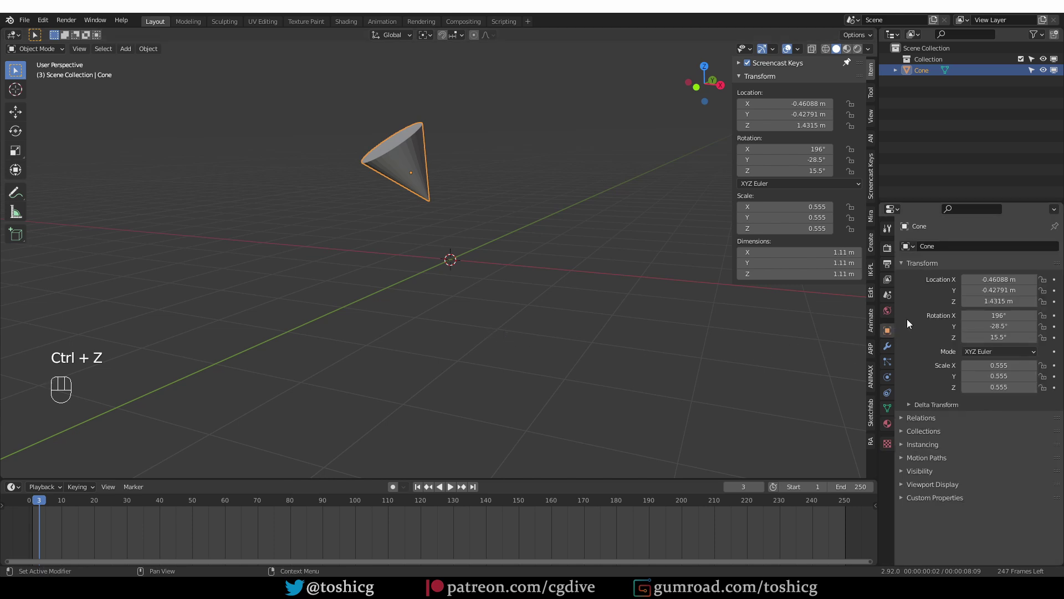
pyautogui.click(1054, 280)
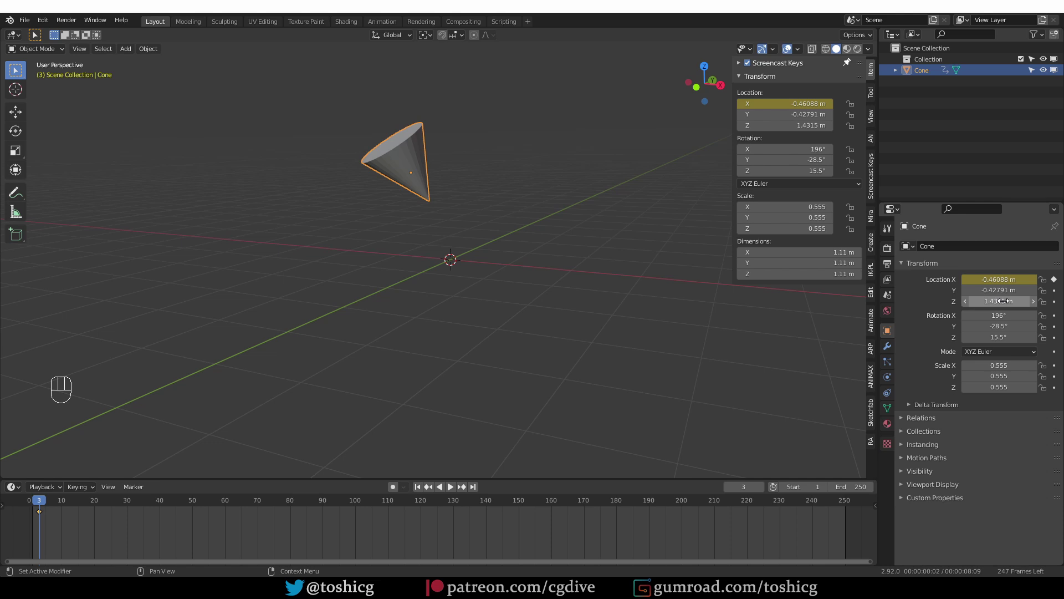
pyautogui.press('i')
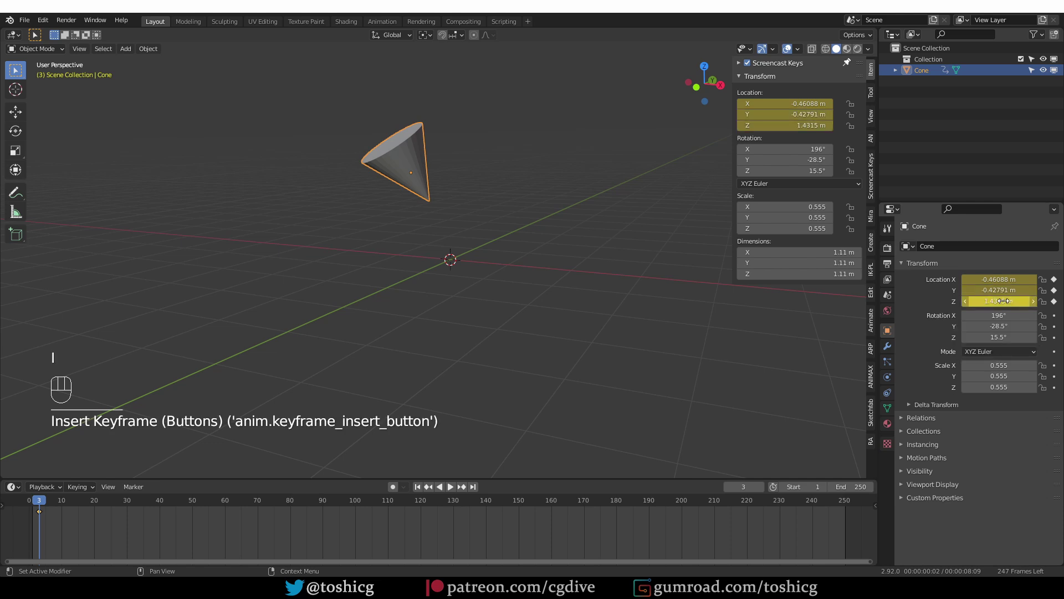
pyautogui.hotkey('ctrl', 'z')
pyautogui.hotkey('ctrl', 'z')
pyautogui.hotkey('ctrl', 'z')
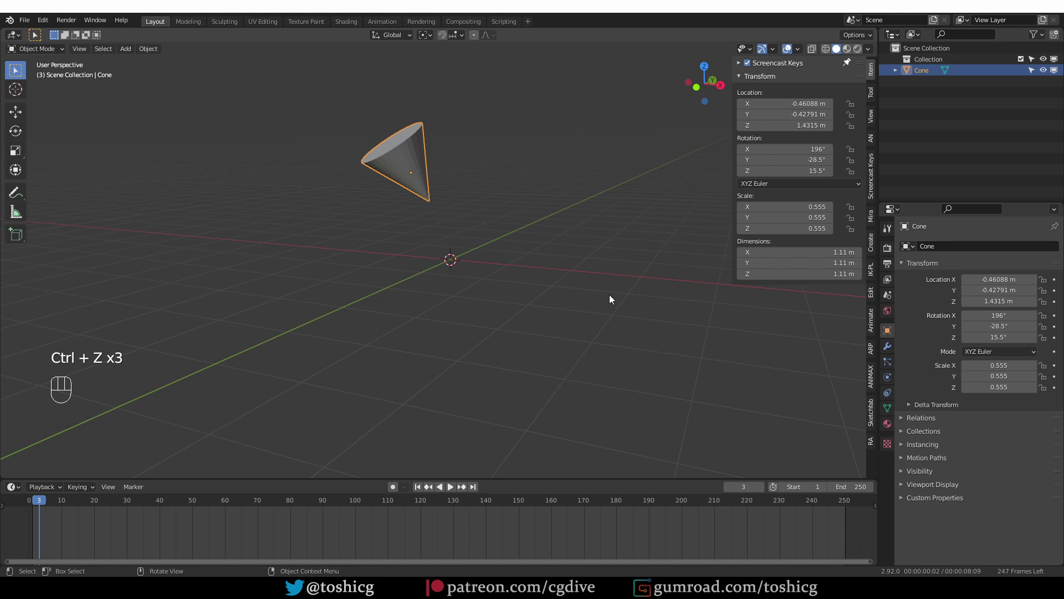
# Step: At frame 1, rotate the cone, scale it to 0.839, and key location, rotation and scale
pyautogui.moveTo(36, 502); pyautogui.dragTo(32, 503)
pyautogui.press('g')
pyautogui.press('r')
pyautogui.click(592, 100)
pyautogui.press('s')
pyautogui.click(563, 231)
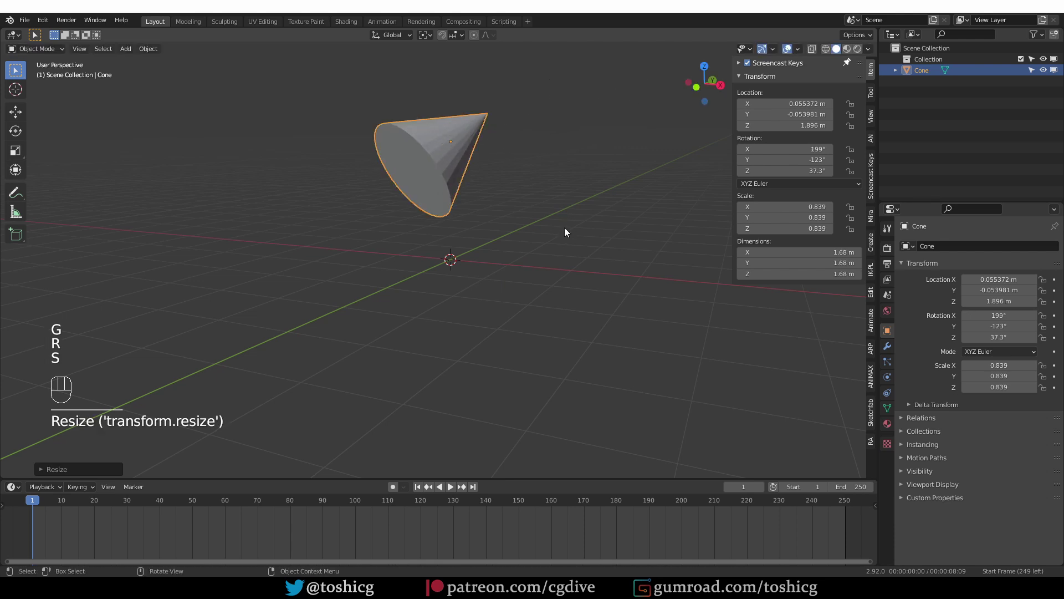
pyautogui.press('i')
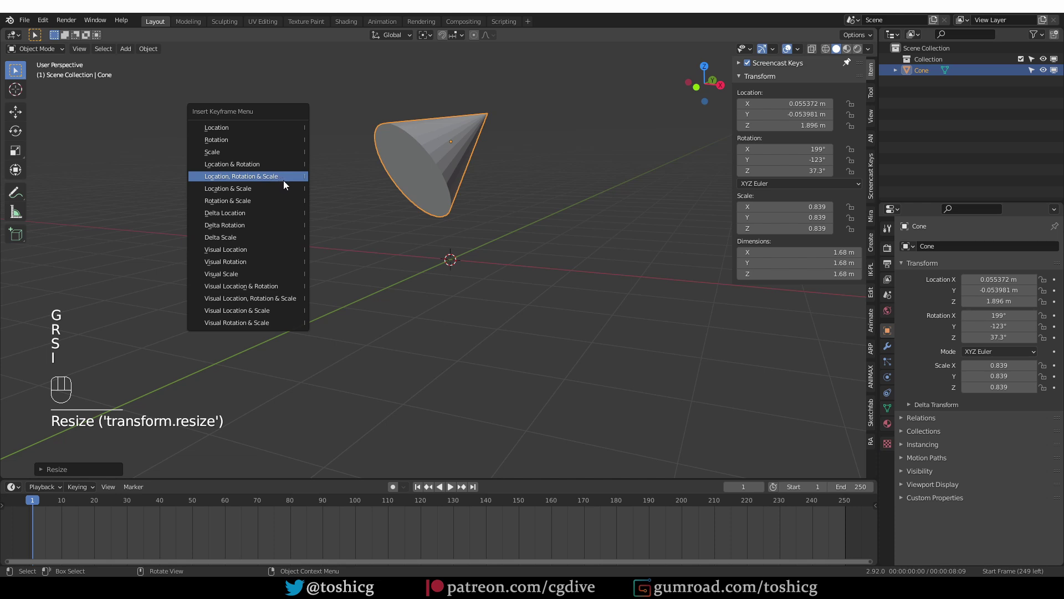
pyautogui.click(284, 177)
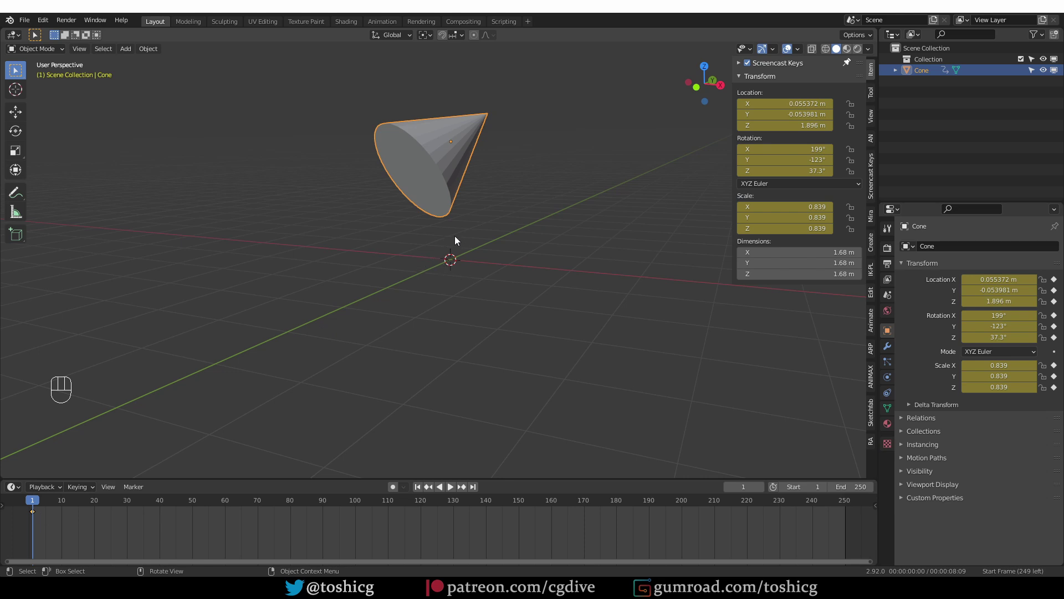
# Step: Move and rotate the cone, scrub to frame 14, then return to frame 1
pyautogui.press('g')
pyautogui.click(547, 246)
pyautogui.press('r')
pyautogui.click(319, 451)
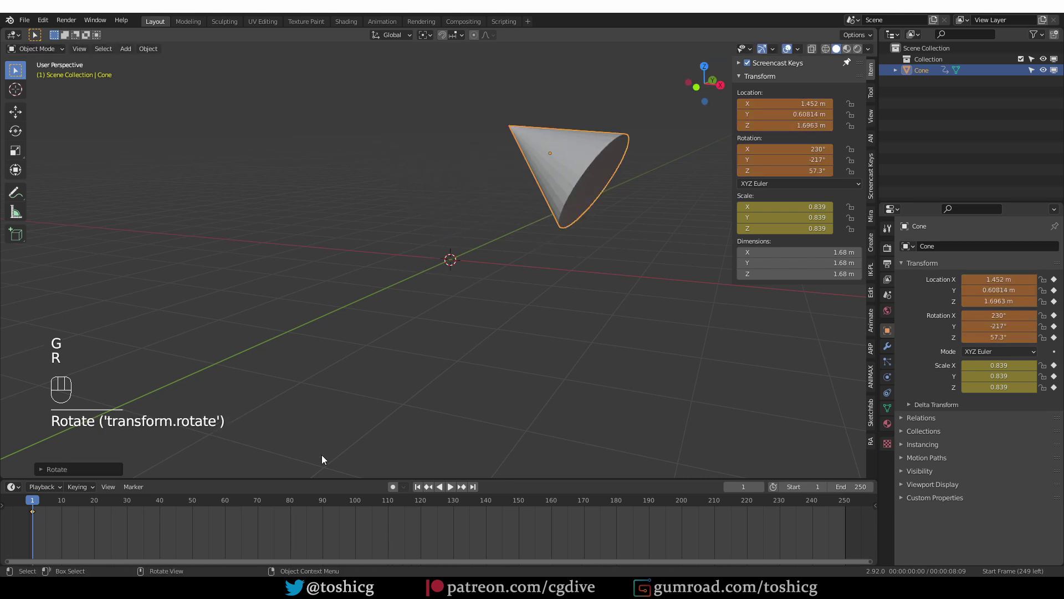
pyautogui.click(33, 505)
pyautogui.moveTo(34, 506); pyautogui.dragTo(74, 502)
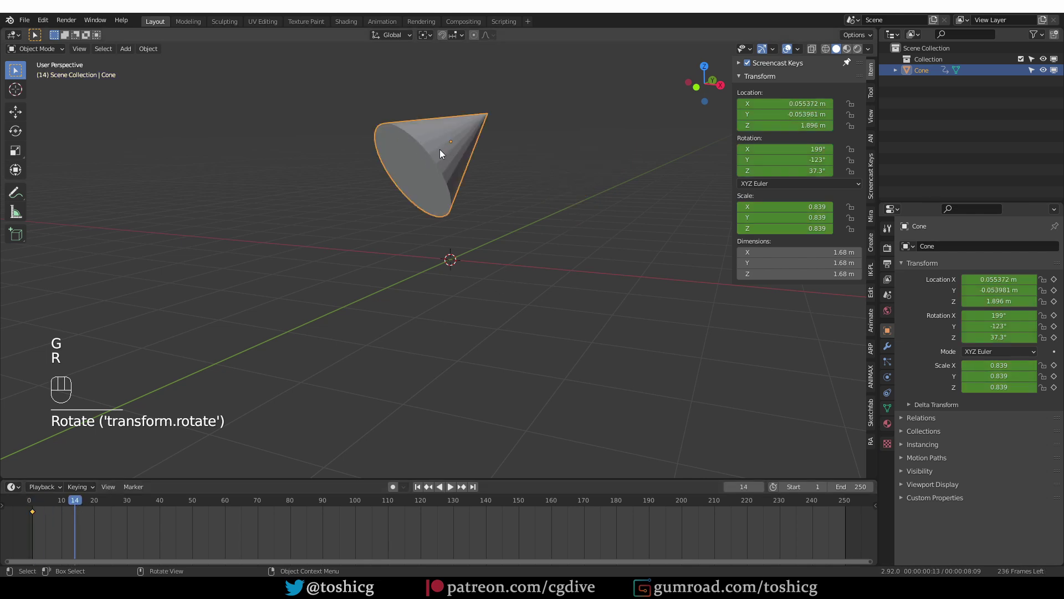
pyautogui.moveTo(74, 513); pyautogui.dragTo(32, 508)
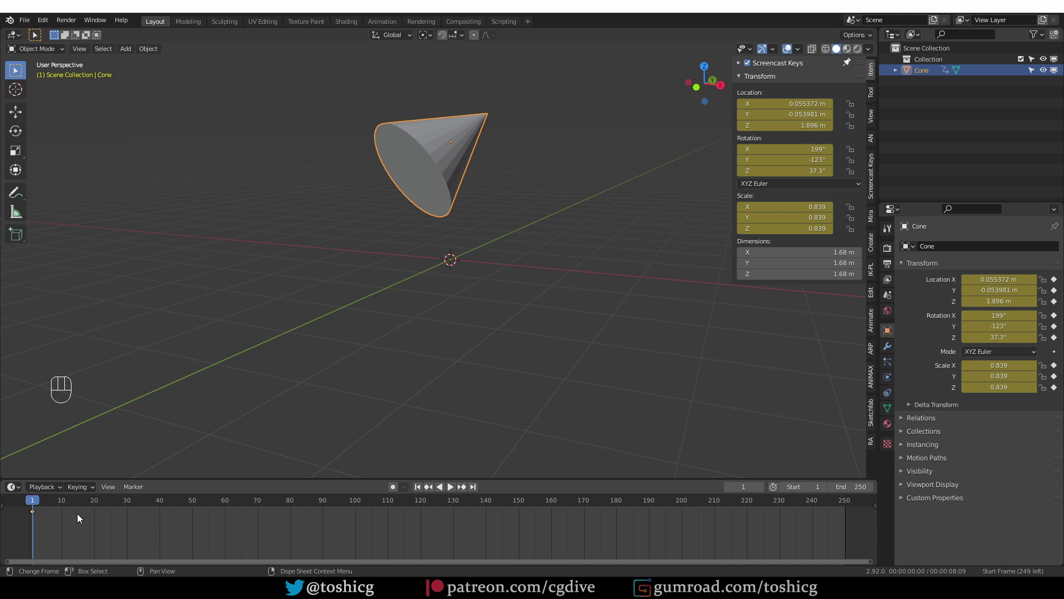
# Step: At frame 30, rotate the cone, shrink it to 0.404, move it up-right, and key location, rotation and scale
pyautogui.moveTo(25, 491); pyautogui.dragTo(127, 500)
pyautogui.press('g')
pyautogui.press('Return')
pyautogui.press('r')
pyautogui.press('Return')
pyautogui.press('s')
pyautogui.press('Return')
pyautogui.press('g')
pyautogui.click(626, 209)
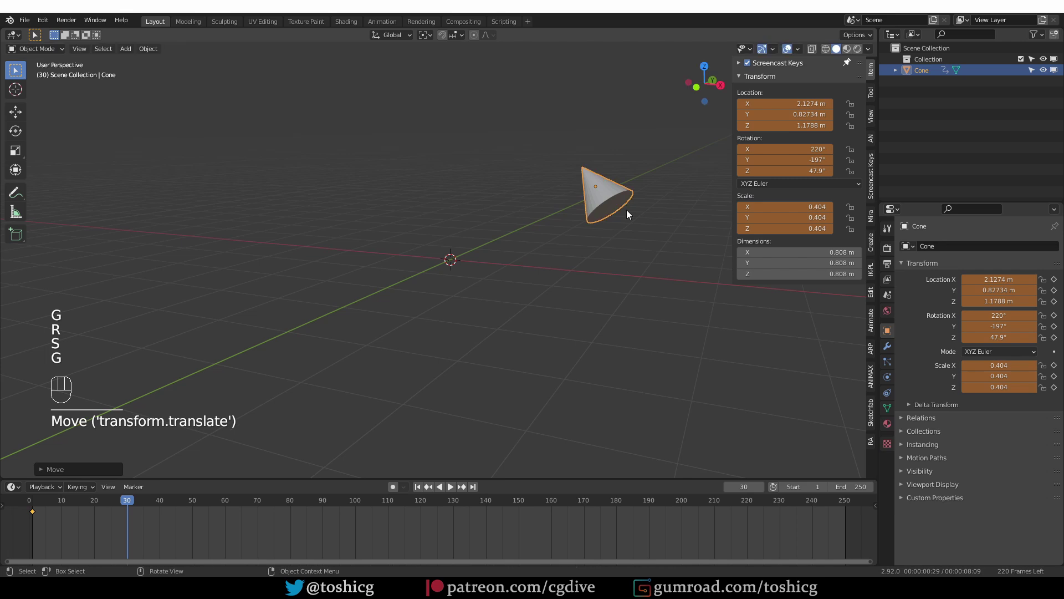
pyautogui.press('i')
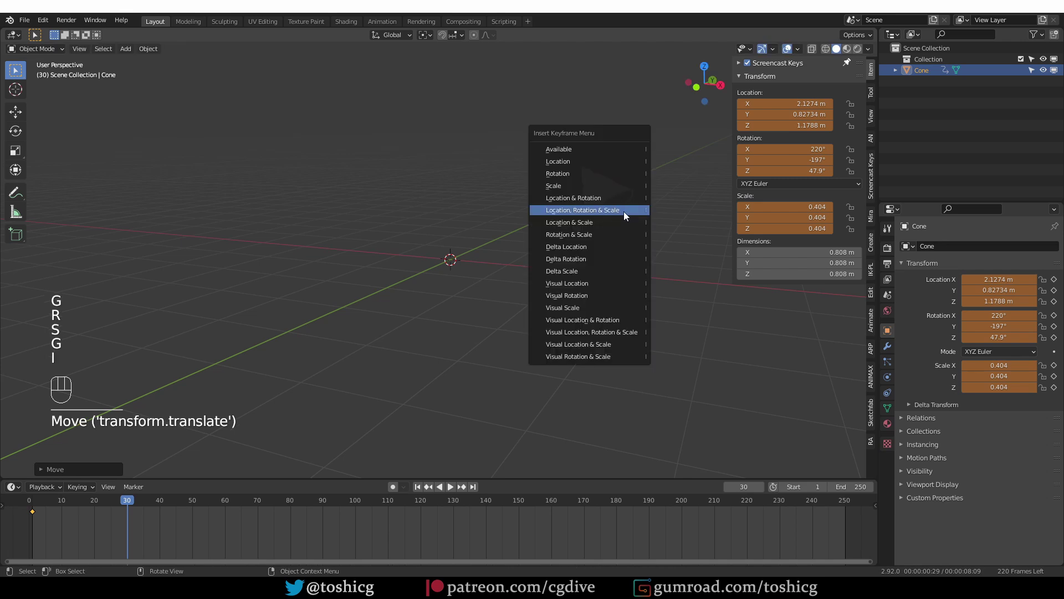
pyautogui.click(625, 213)
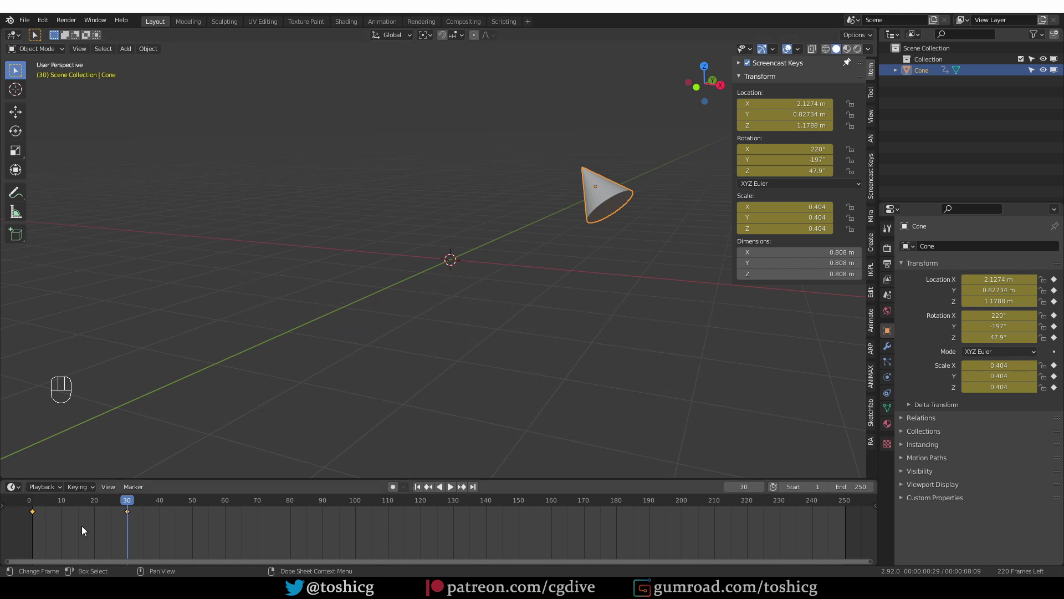
# Step: Scrub and play back the two-keyframe animation from frame 1, then stop playback
pyautogui.click(32, 505)
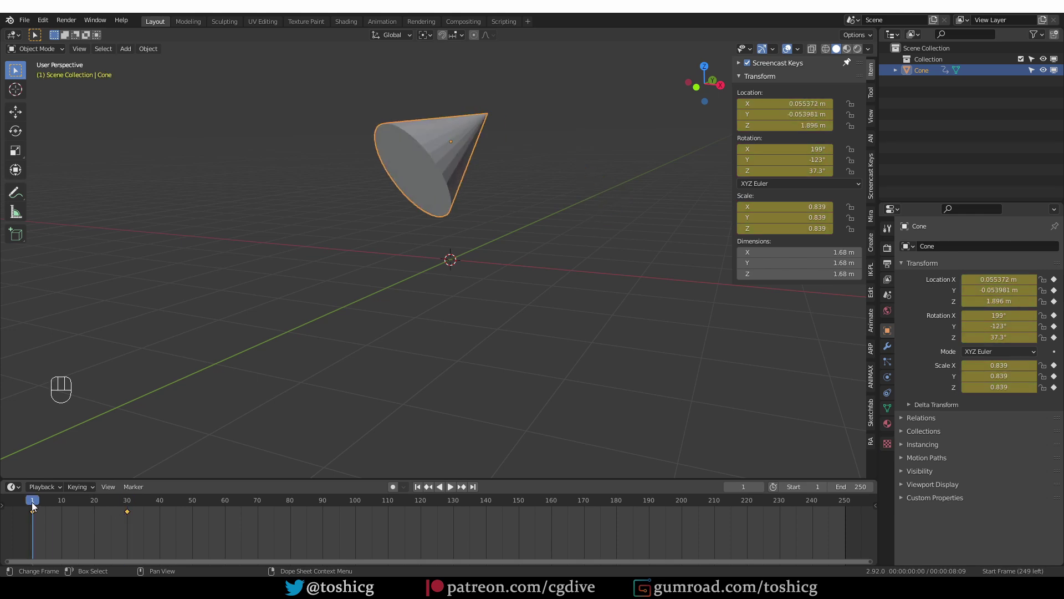
pyautogui.moveTo(32, 505); pyautogui.dragTo(126, 515)
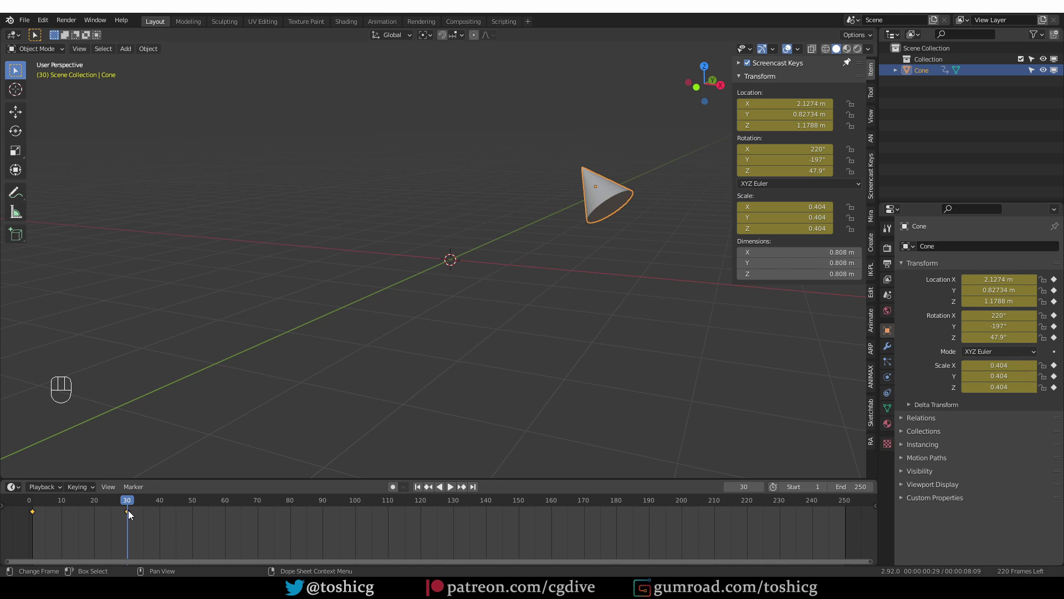
pyautogui.hotkey('shift', 'Left')
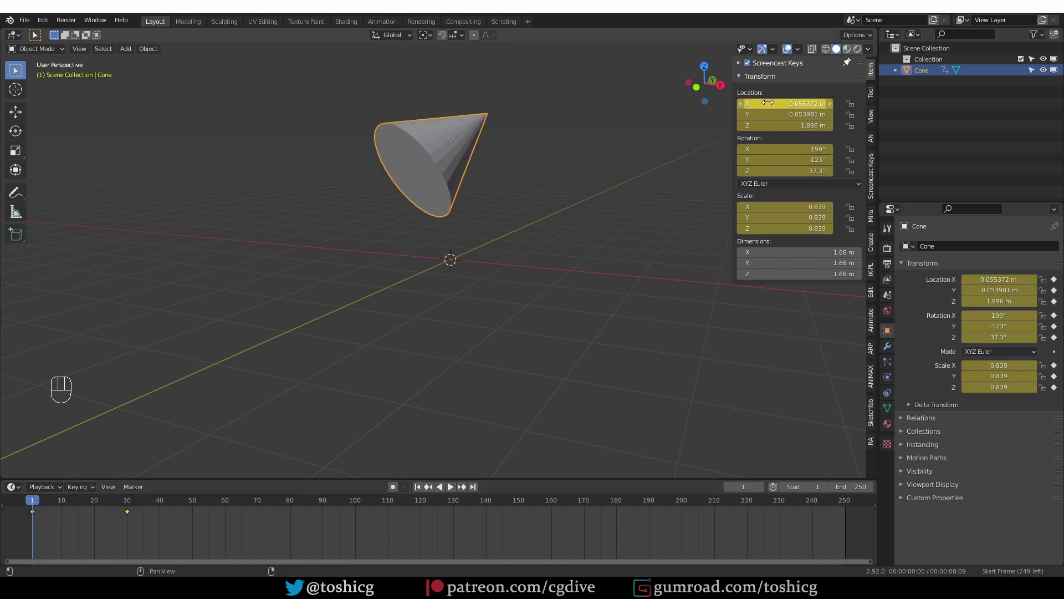
pyautogui.click(34, 505)
pyautogui.press('space')
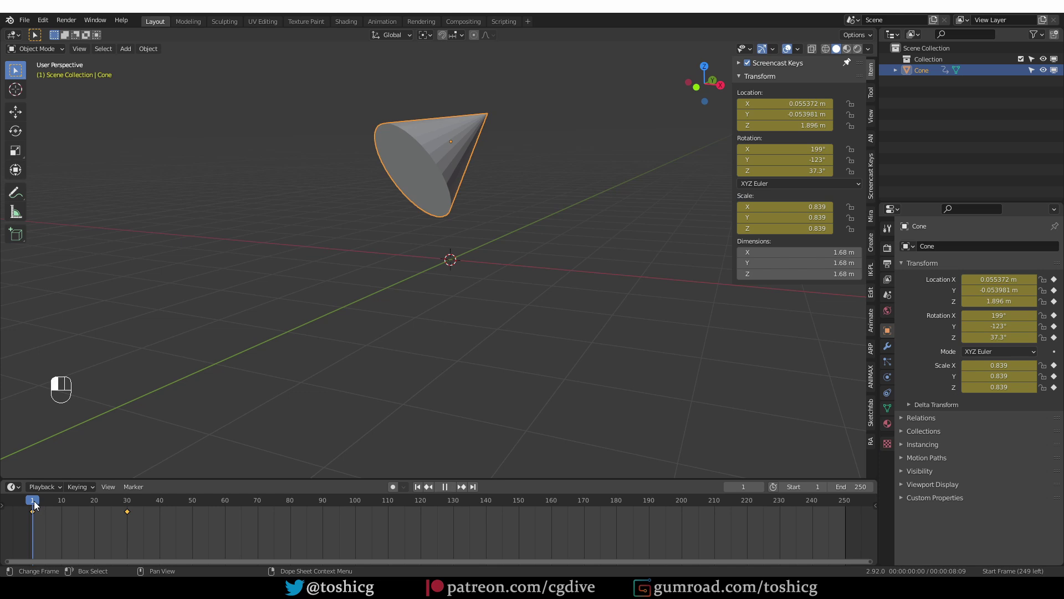
pyautogui.moveTo(33, 505)
pyautogui.mouseDown()
pyautogui.moveTo(138, 519)
pyautogui.moveTo(31, 514)
pyautogui.mouseUp()
pyautogui.moveTo(60, 506); pyautogui.dragTo(94, 506)
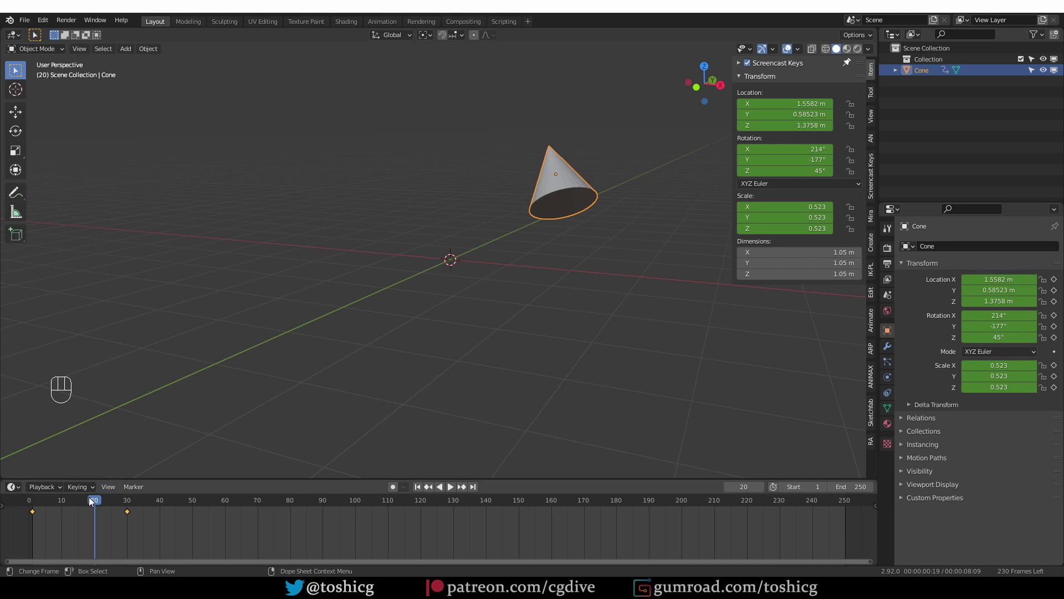
pyautogui.hotkey('shift', 'Left')
pyautogui.hotkey('shift', 'space')
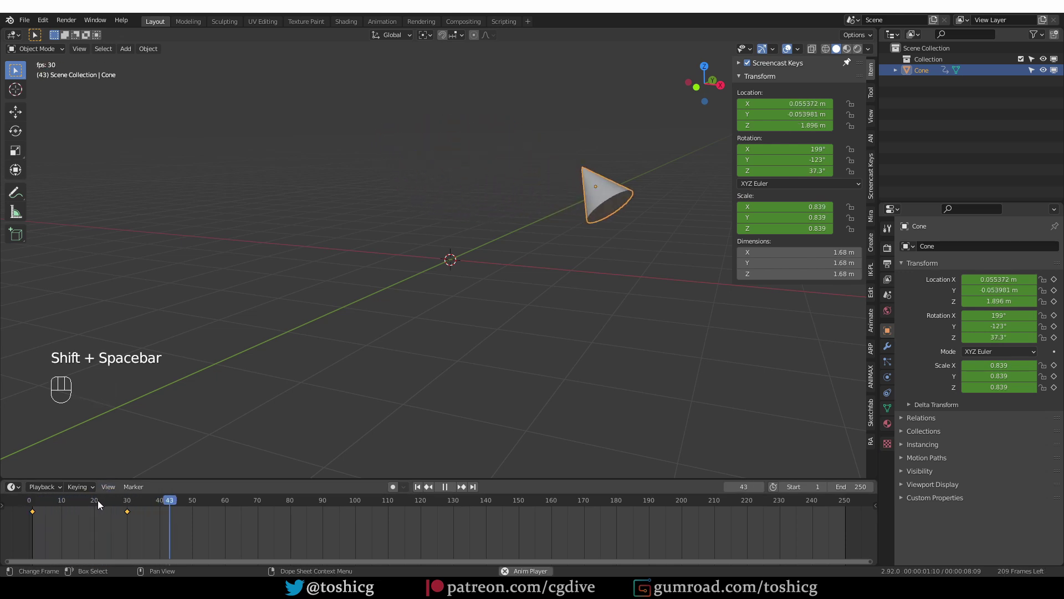
pyautogui.hotkey('shift', 'space')
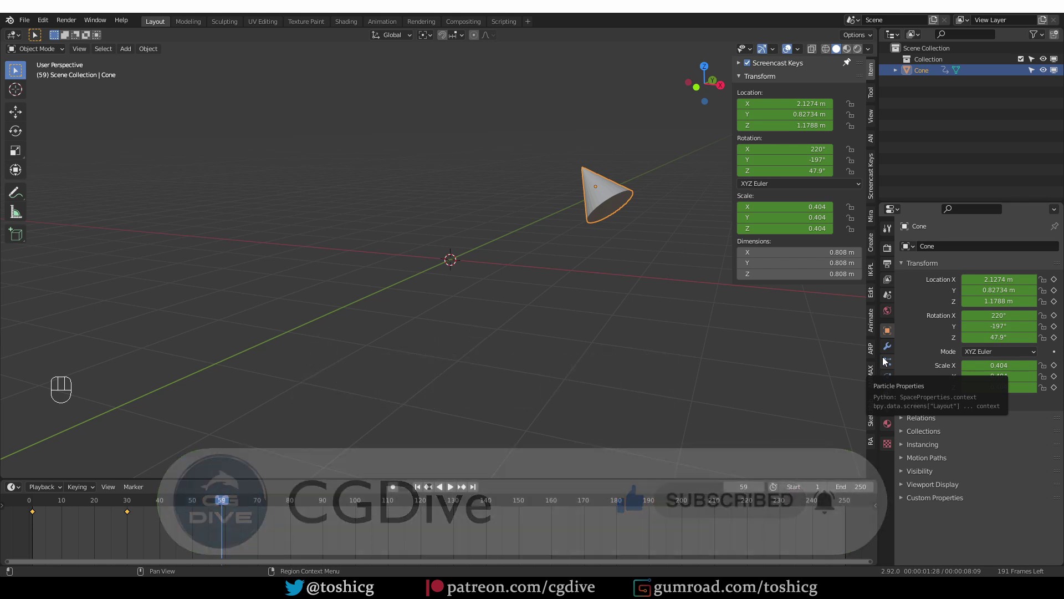
# Step: Start a new General file without saving and add a cone at the origin
pyautogui.hotkey('ctrl', 'n')
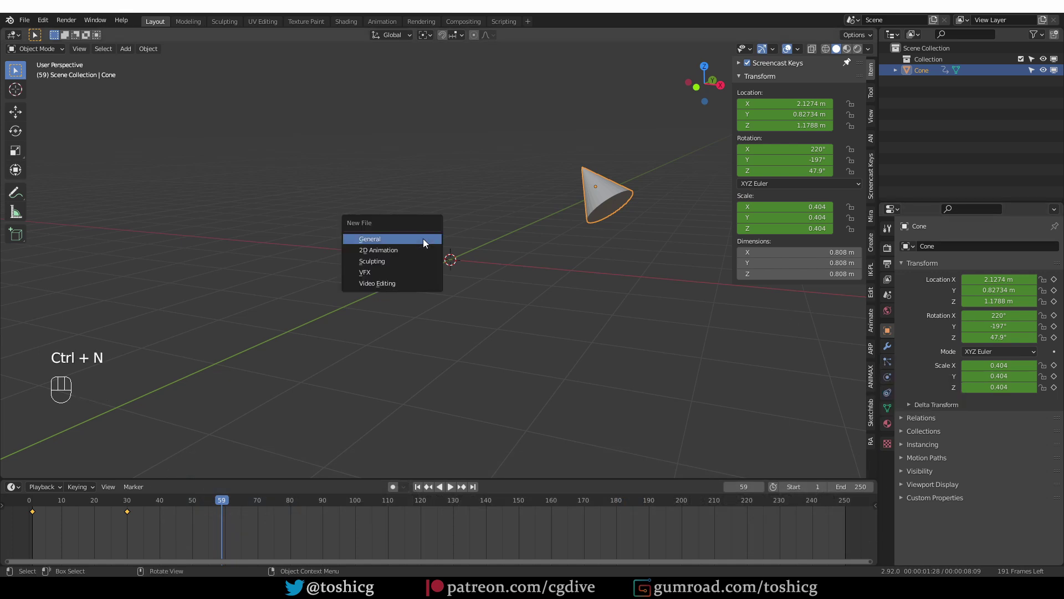
pyautogui.click(423, 238)
pyautogui.click(547, 314)
pyautogui.hotkey('shift', 'a')
pyautogui.moveTo(451, 281)
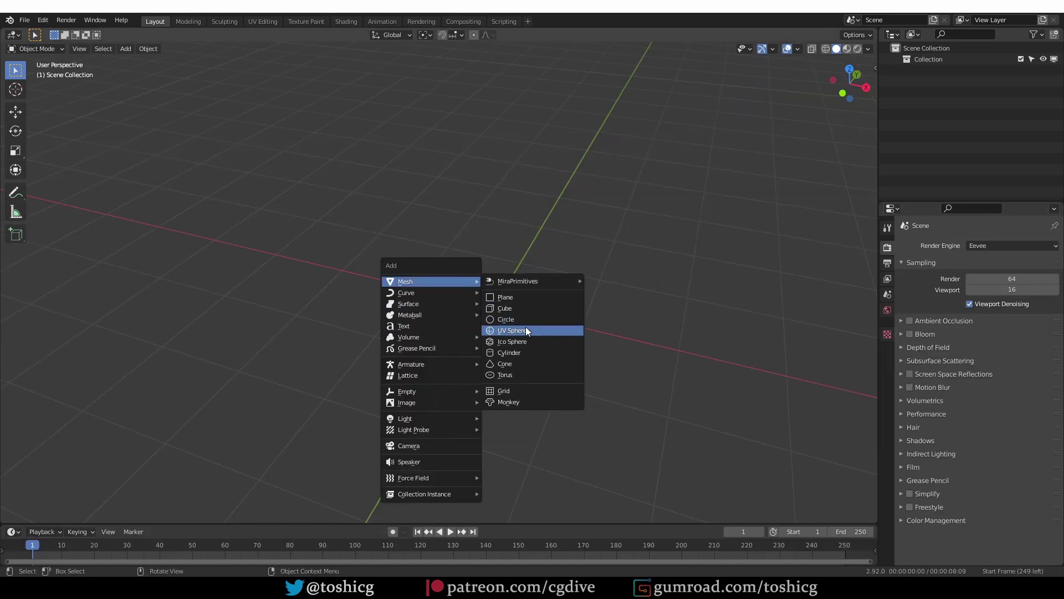
pyautogui.click(528, 363)
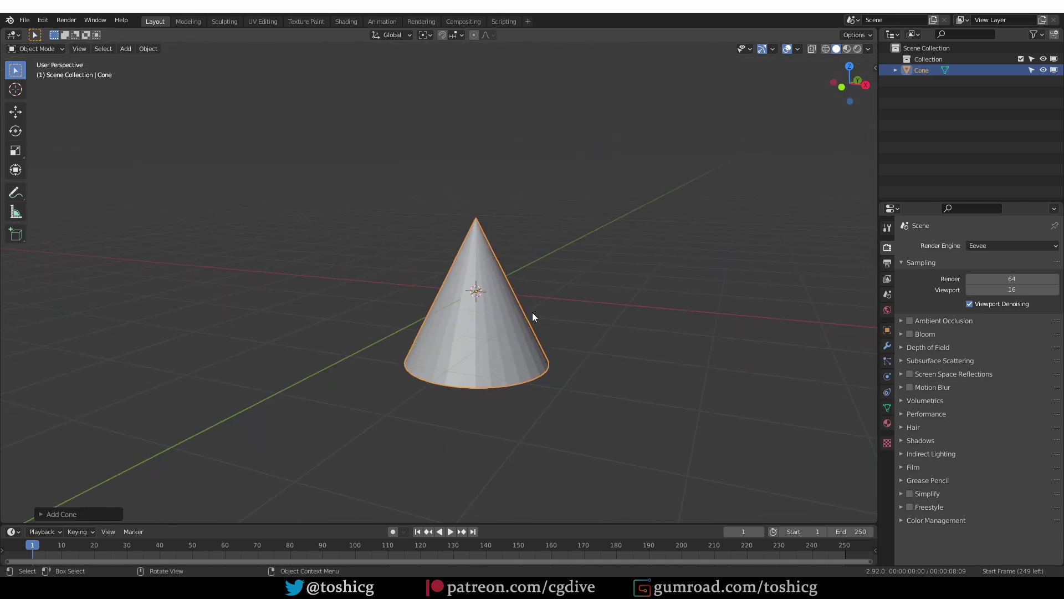
# Step: Duplicate the Layout workspace and rename the copy AnimationEditors
pyautogui.rightClick(156, 21)
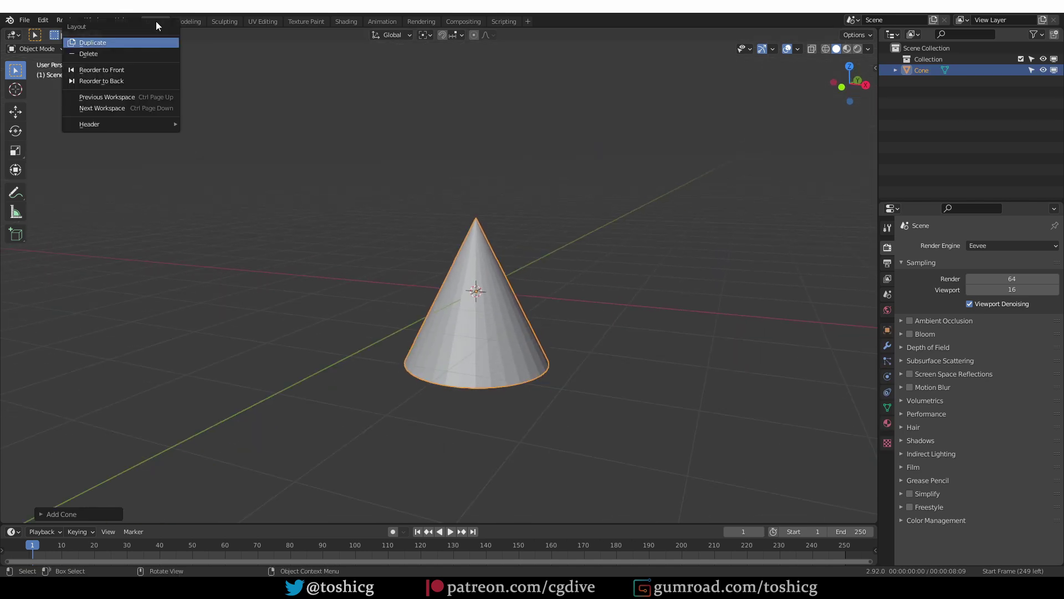
pyautogui.click(118, 43)
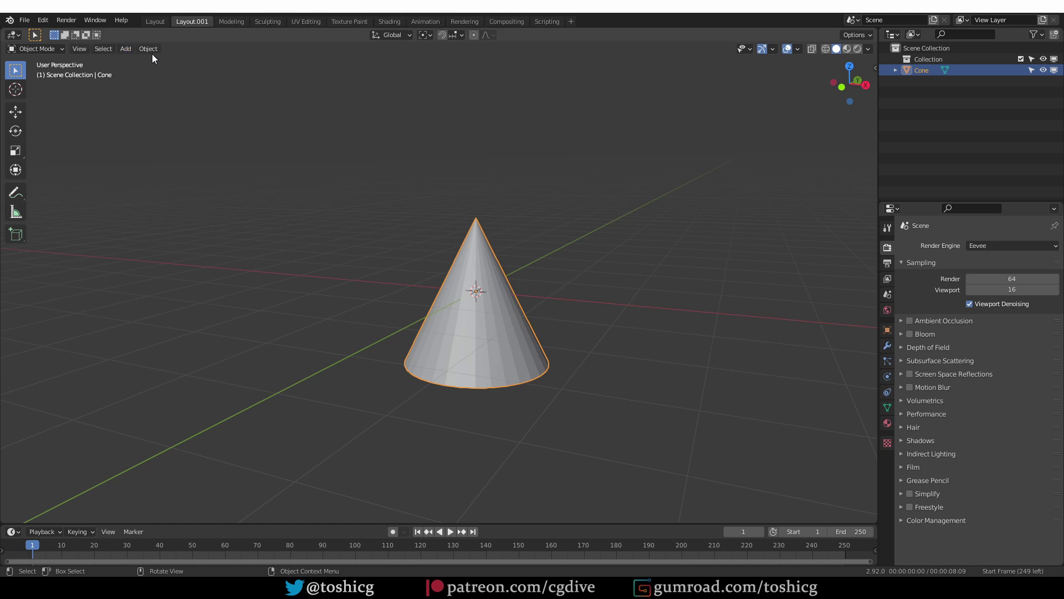
pyautogui.doubleClick(189, 22)
pyautogui.write('AnimationEditors')
pyautogui.press('Return')
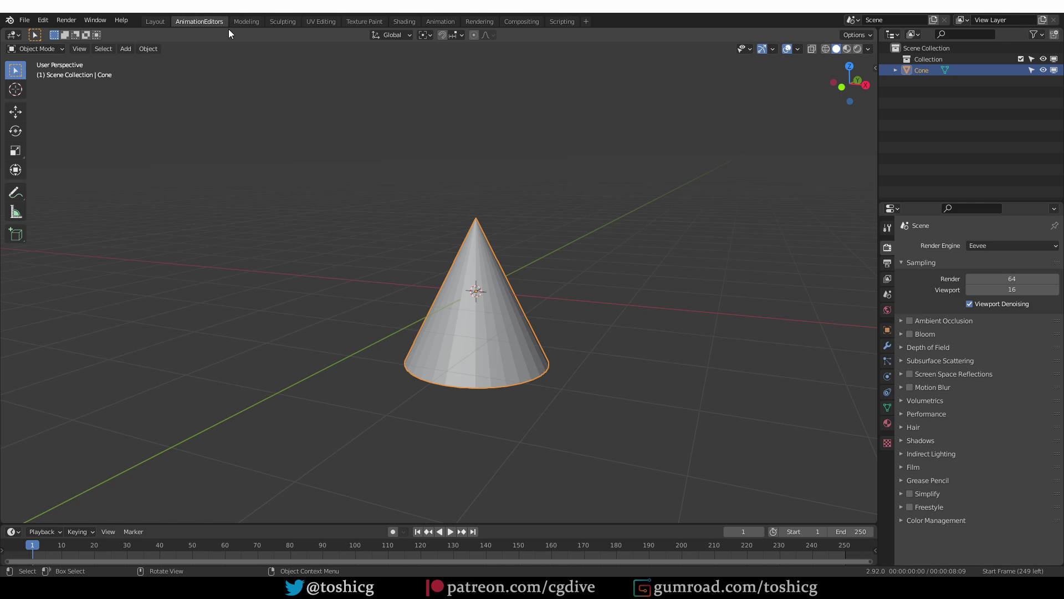
# Step: Enlarge the timeline and split it into middle-left, middle-right and bottom areas
pyautogui.moveTo(686, 524); pyautogui.dragTo(690, 257)
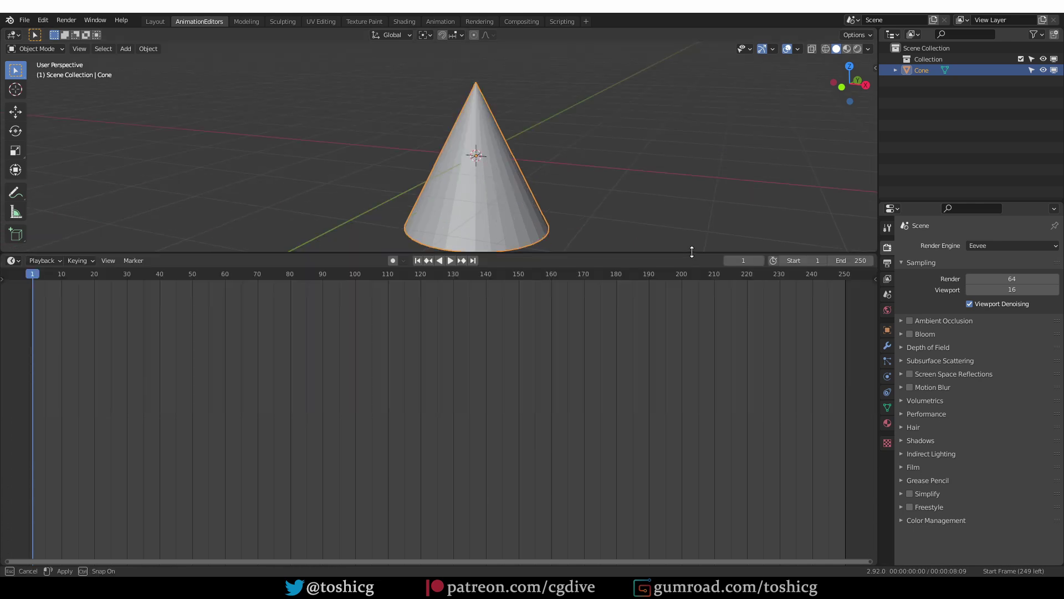
pyautogui.moveTo(692, 252); pyautogui.dragTo(693, 250)
pyautogui.moveTo(879, 344); pyautogui.dragTo(956, 343)
pyautogui.moveTo(954, 254); pyautogui.dragTo(953, 388)
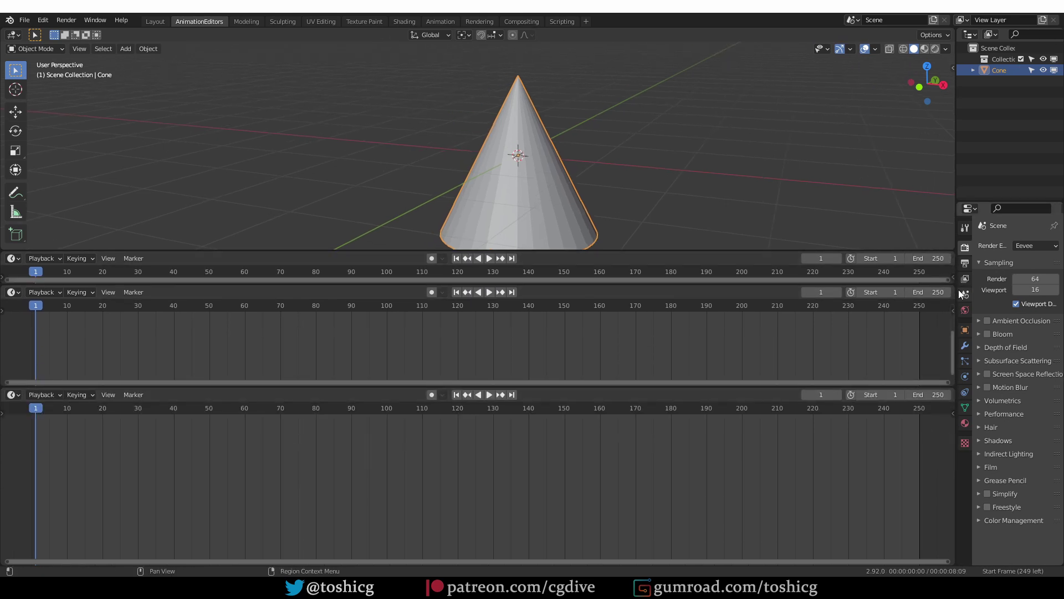
pyautogui.moveTo(953, 289); pyautogui.dragTo(492, 293)
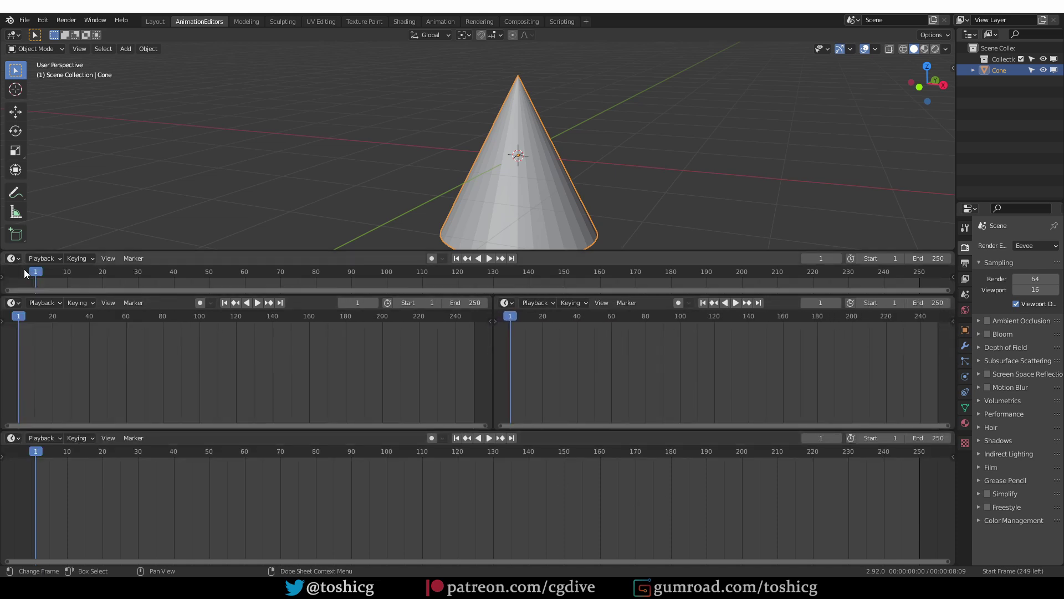
# Step: Set the areas to Dope Sheet in Action Editor mode, Graph Editor and Nonlinear Animation
pyautogui.click(17, 304)
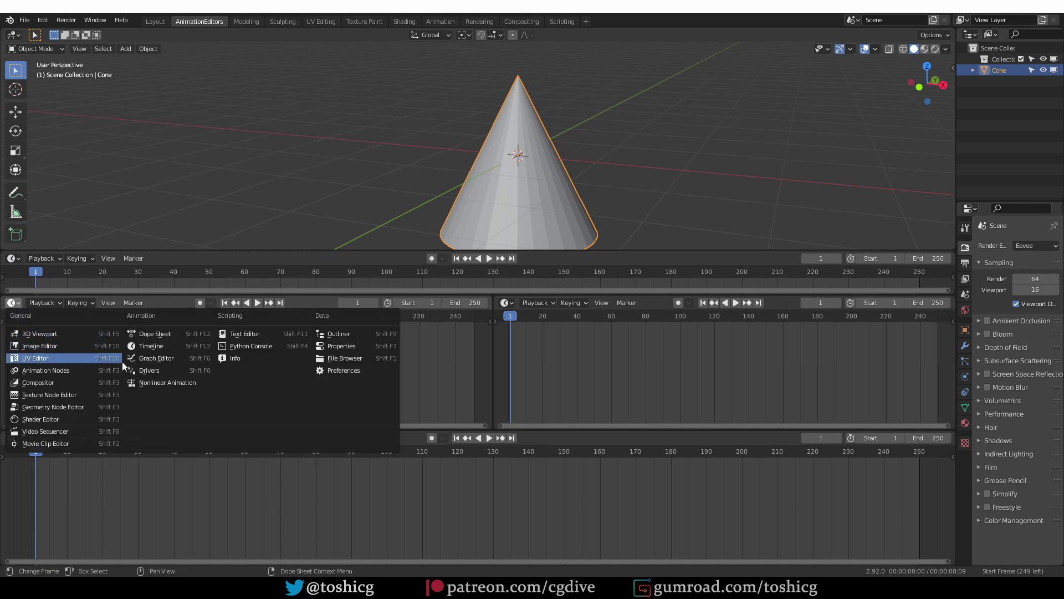
pyautogui.click(181, 334)
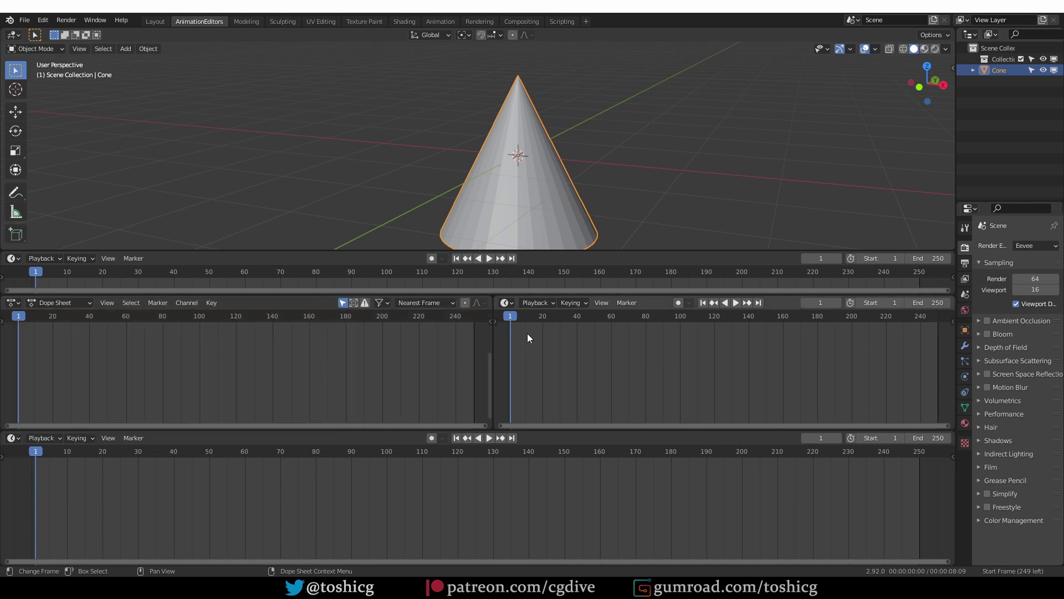
pyautogui.click(505, 303)
pyautogui.click(665, 357)
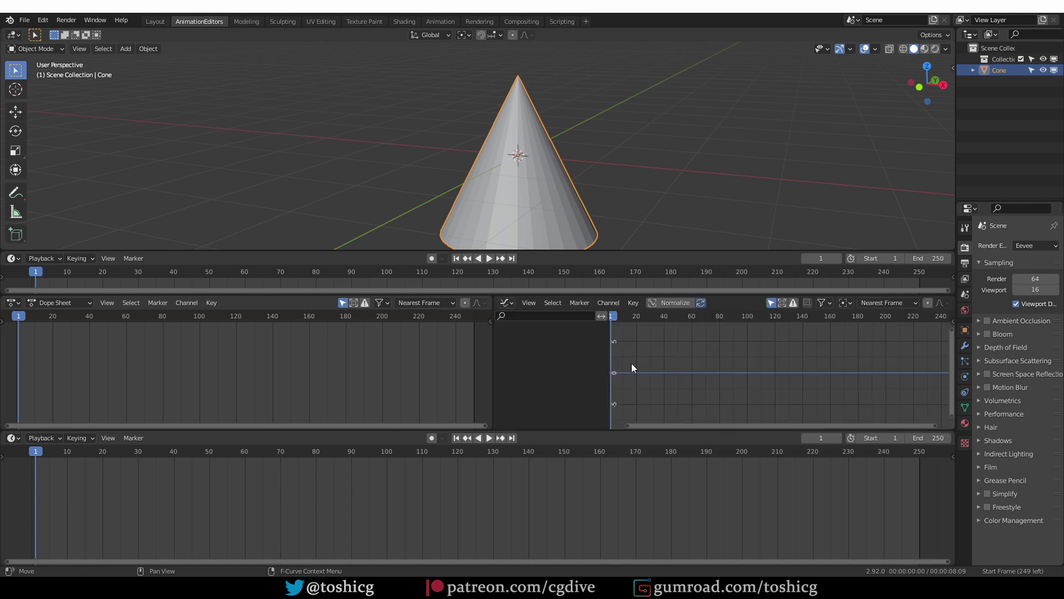
pyautogui.click(14, 438)
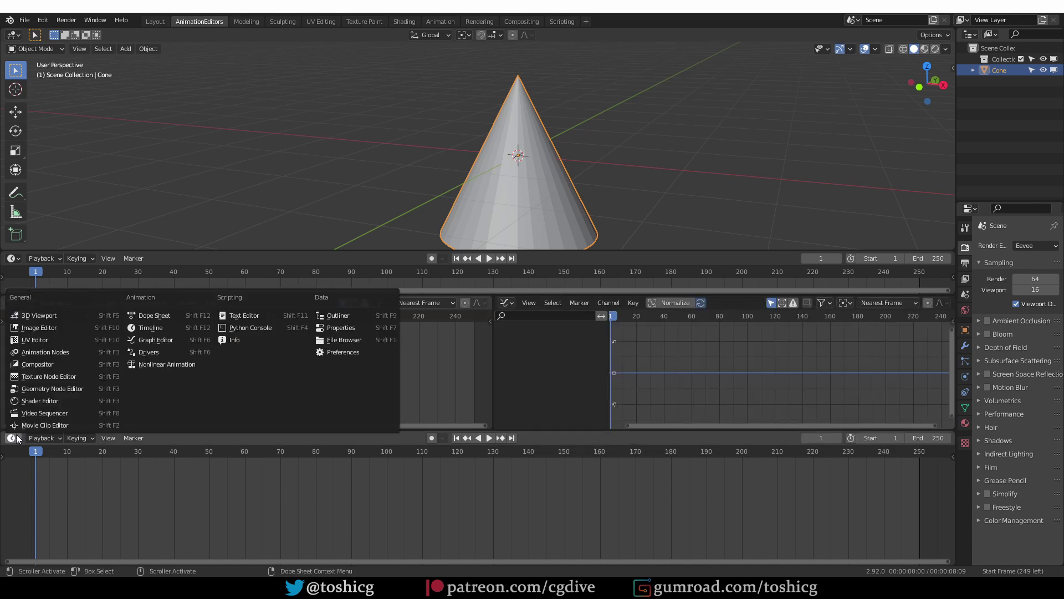
pyautogui.click(185, 363)
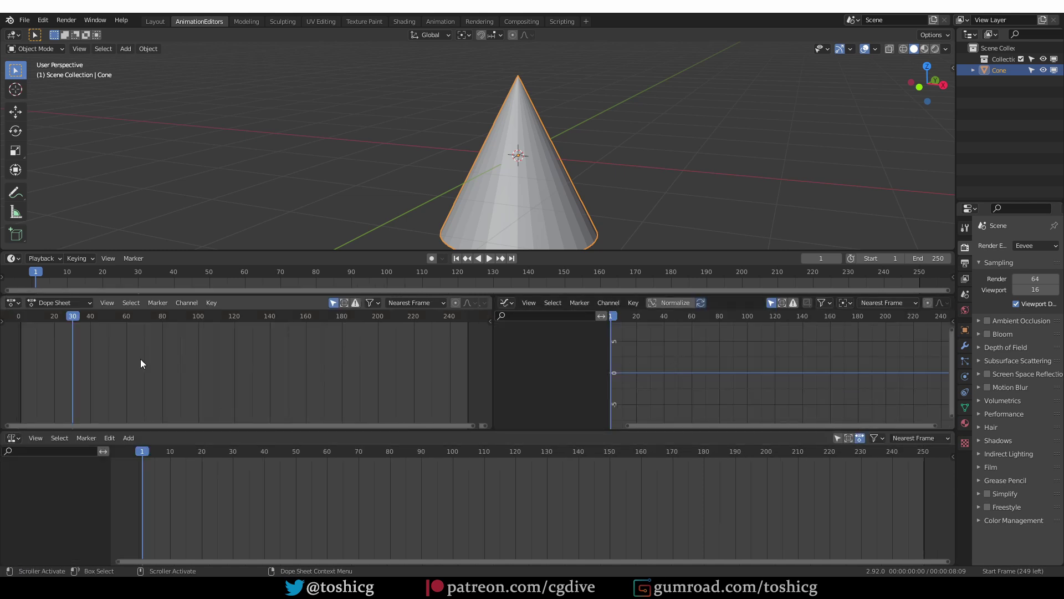
pyautogui.click(69, 305)
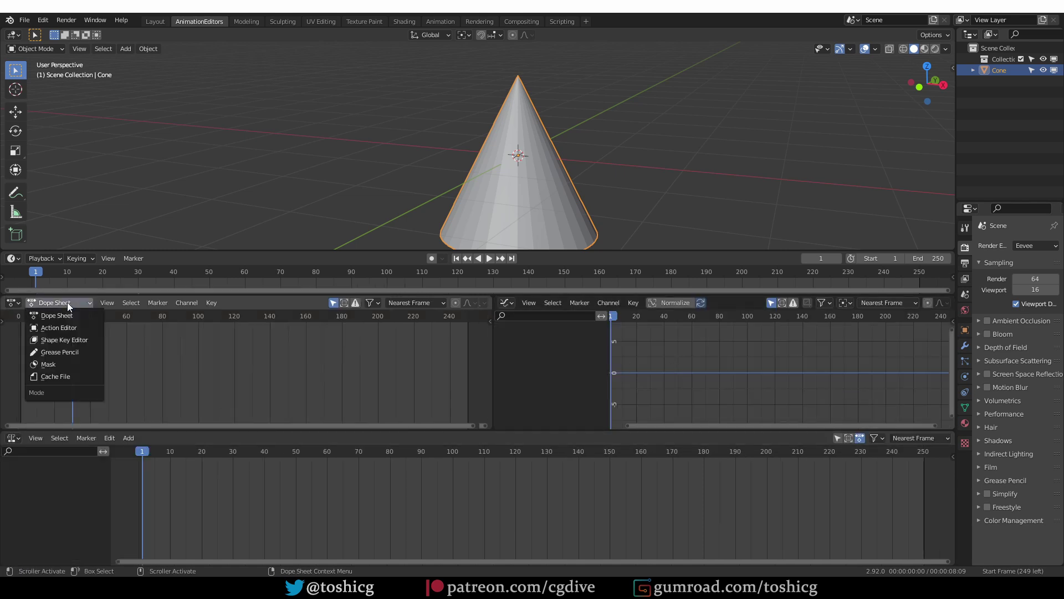
pyautogui.click(87, 332)
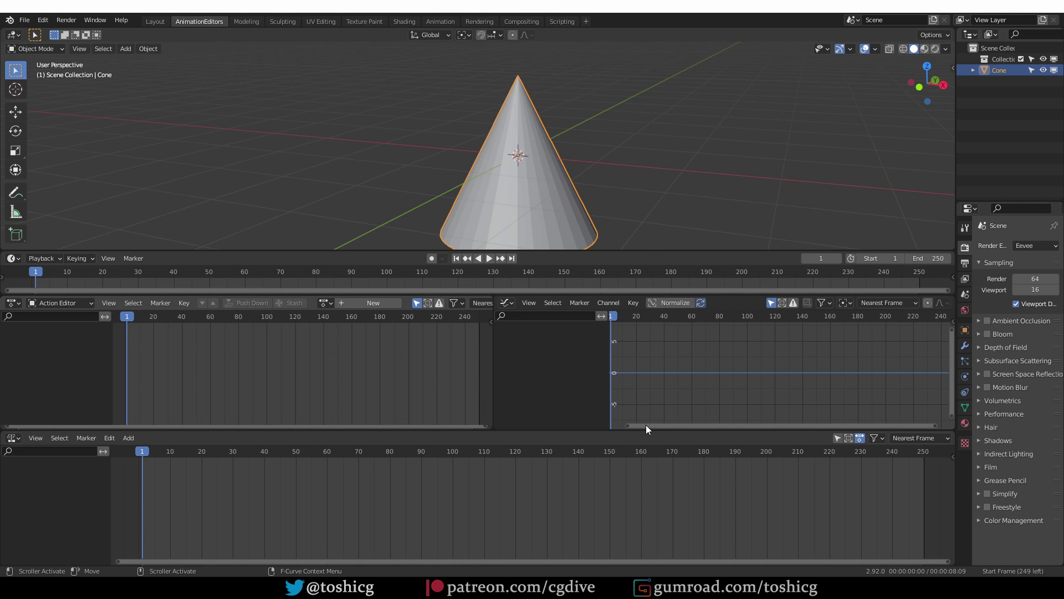
# Step: Move, rotate and shrink the cone, then key location, rotation and scale at frame 1
pyautogui.scroll(-3, 582, 171)
pyautogui.keyDown('shift'); pyautogui.moveTo(577, 191); pyautogui.dragTo(515, 200, button='middle'); pyautogui.keyUp('shift')
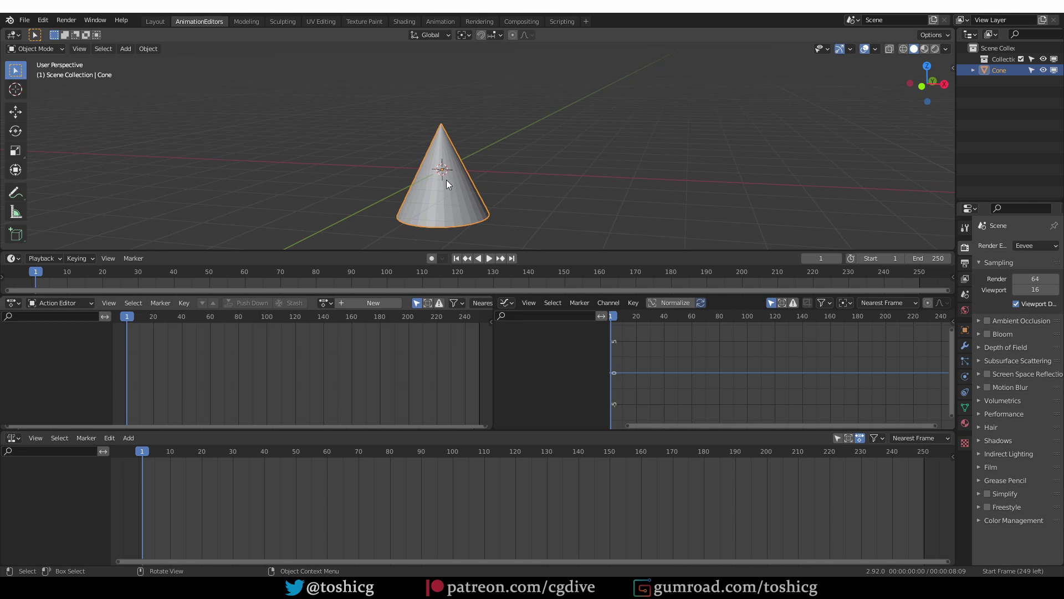
pyautogui.press('g')
pyautogui.click(355, 145)
pyautogui.press('r')
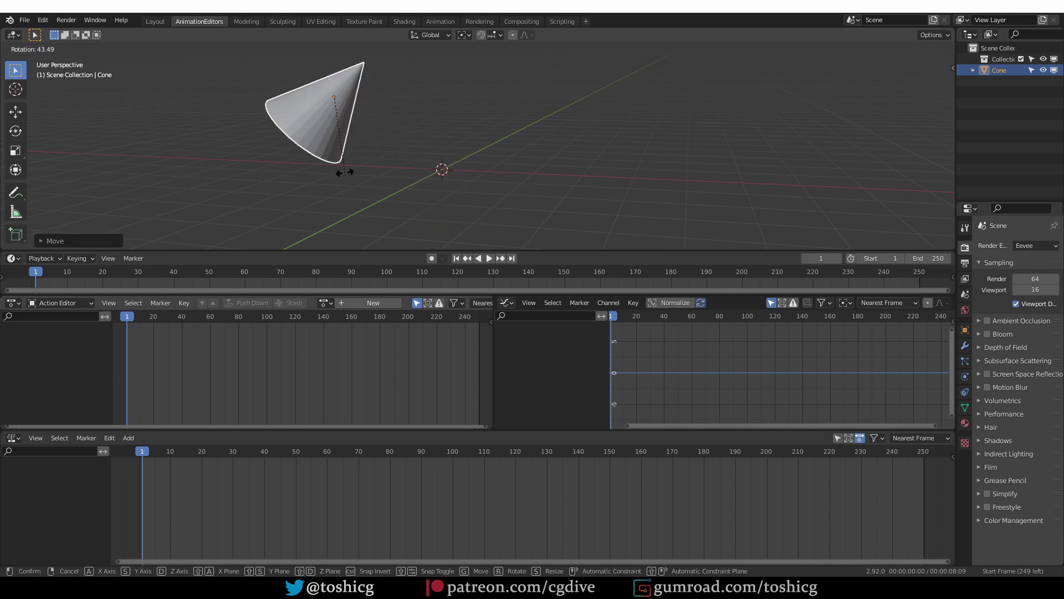
pyautogui.click(341, 170)
pyautogui.press('s')
pyautogui.click(466, 166)
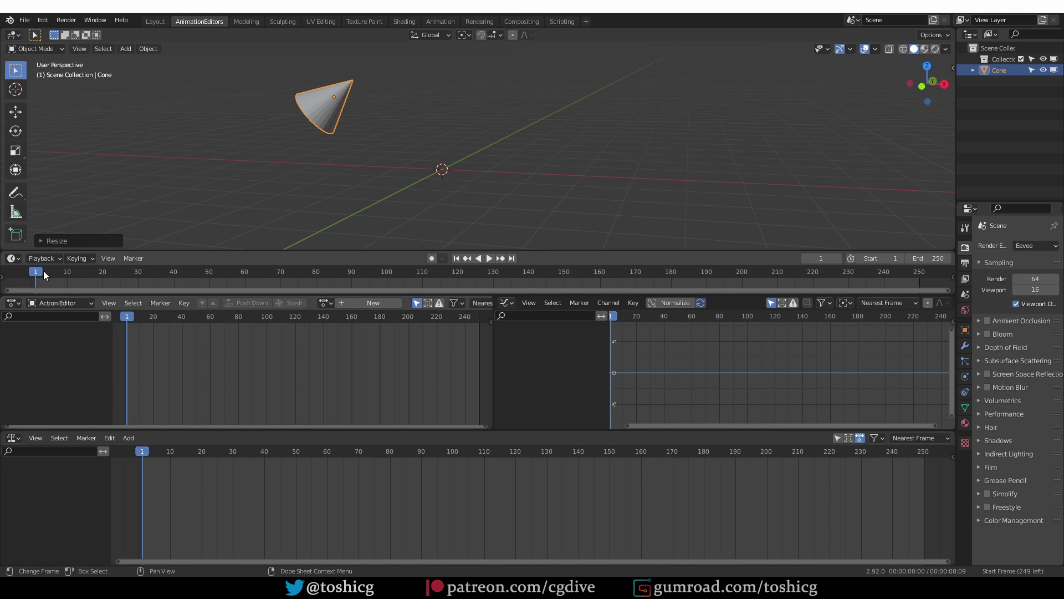
pyautogui.press('i')
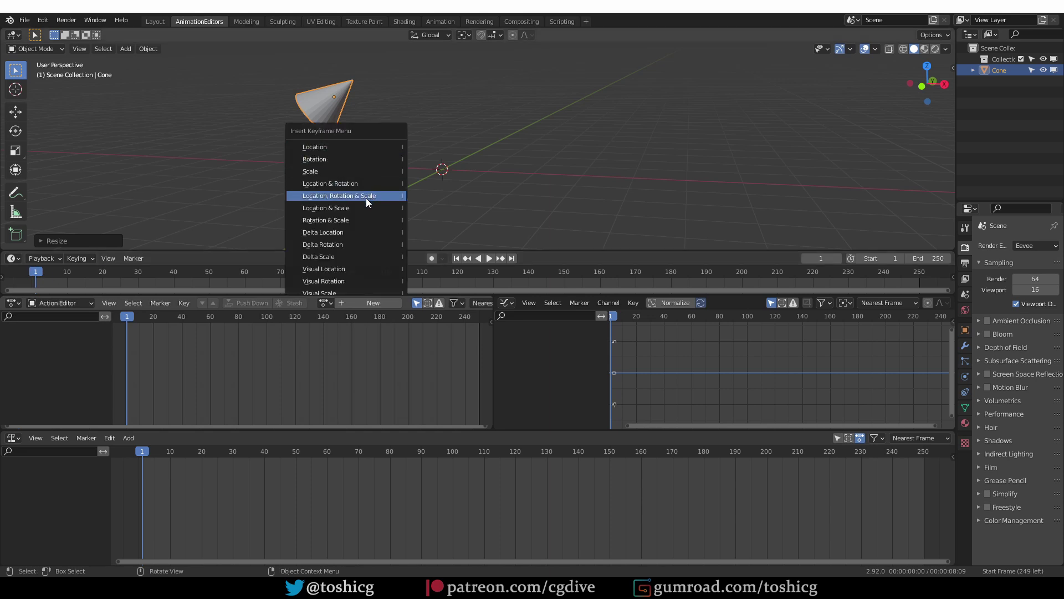
pyautogui.click(383, 199)
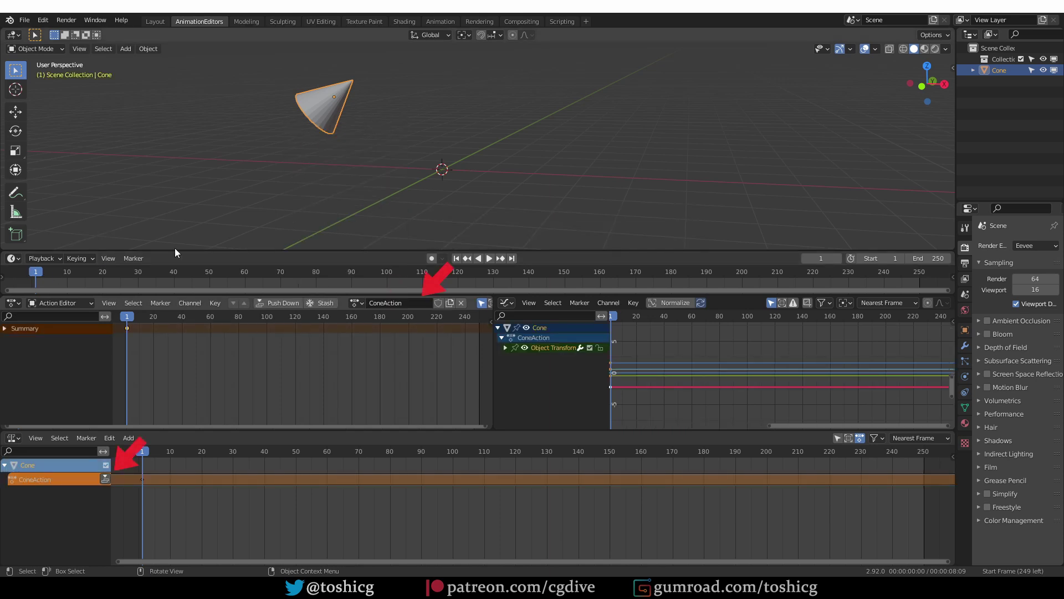
# Step: At frame 30, enlarge the upright cone and key location, rotation and scale
pyautogui.click(138, 274)
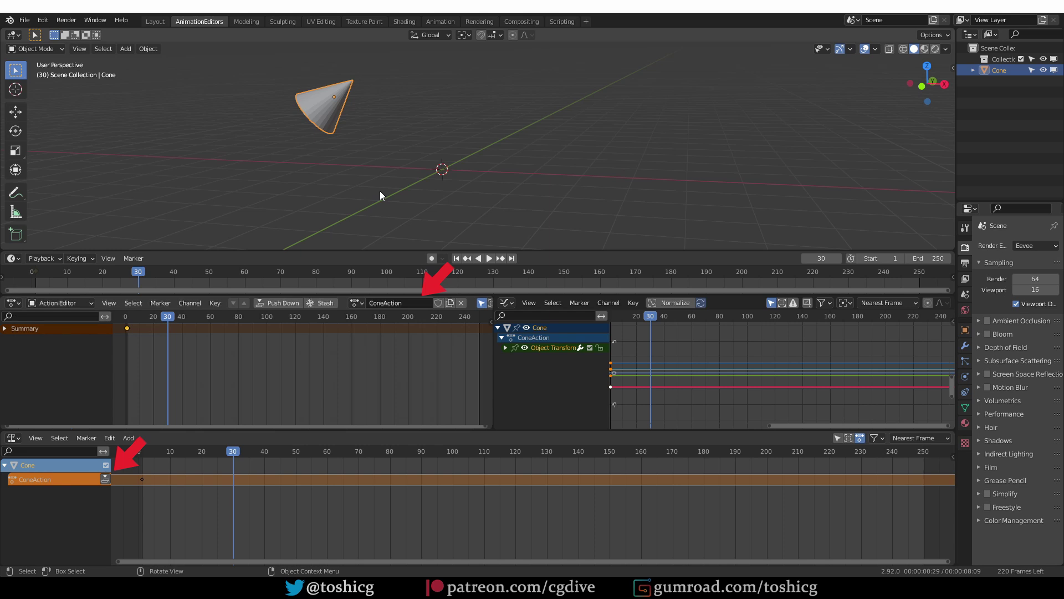
pyautogui.click(138, 275)
pyautogui.press('s')
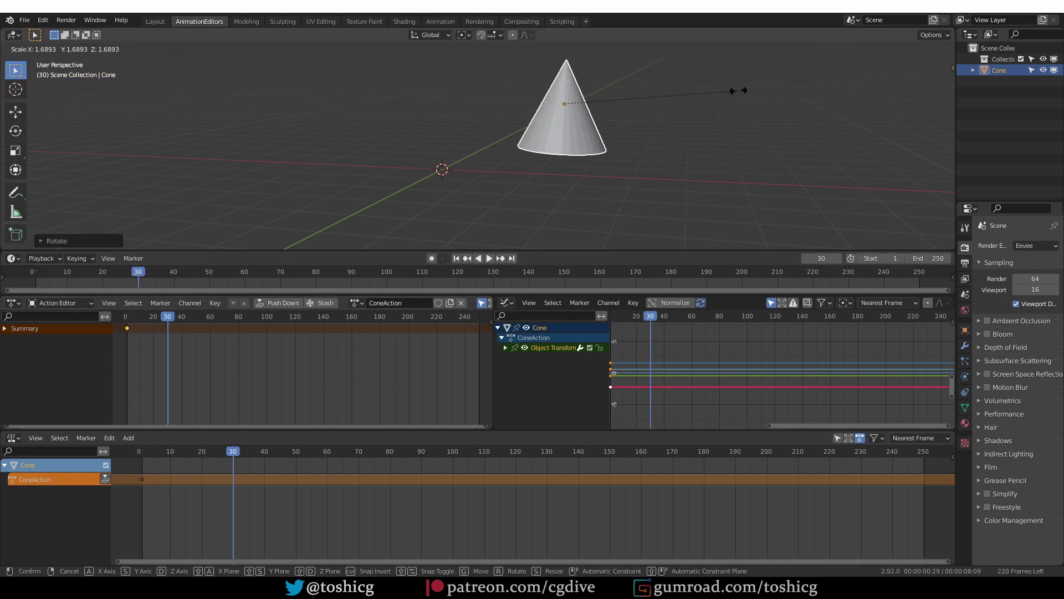
pyautogui.click(729, 93)
pyautogui.press('i')
pyautogui.hotkey('ctrl', 'z')
pyautogui.press('g')
pyautogui.press('Escape')
pyautogui.press('s')
pyautogui.click(720, 98)
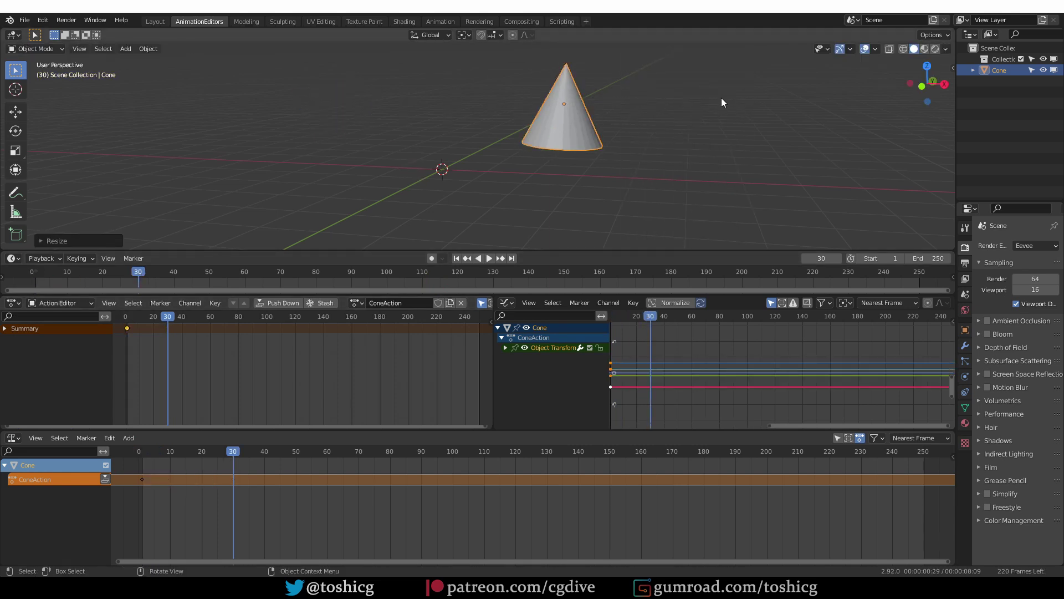
pyautogui.press('i')
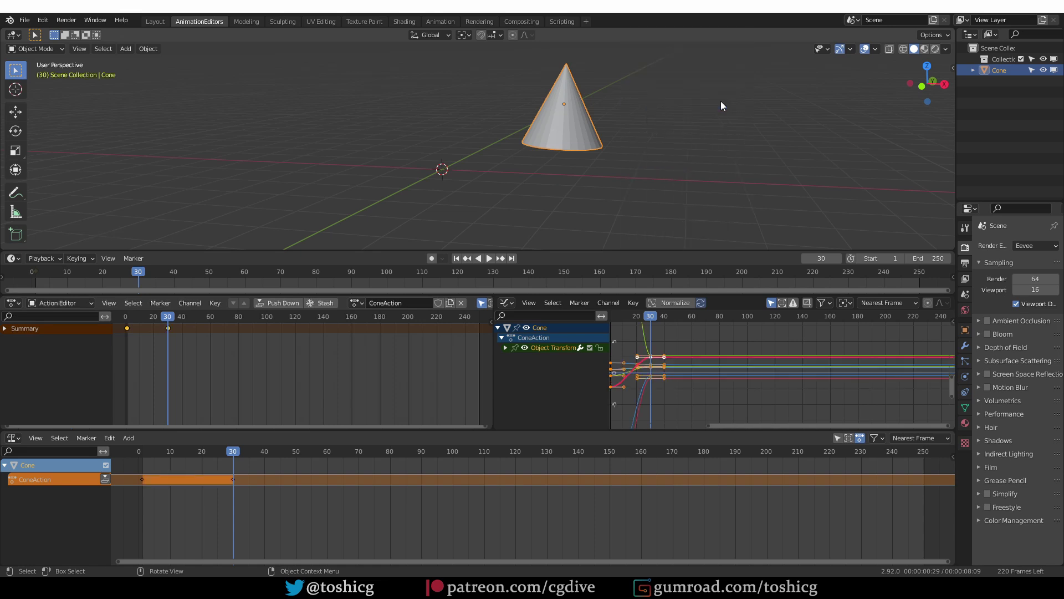
pyautogui.click(720, 103)
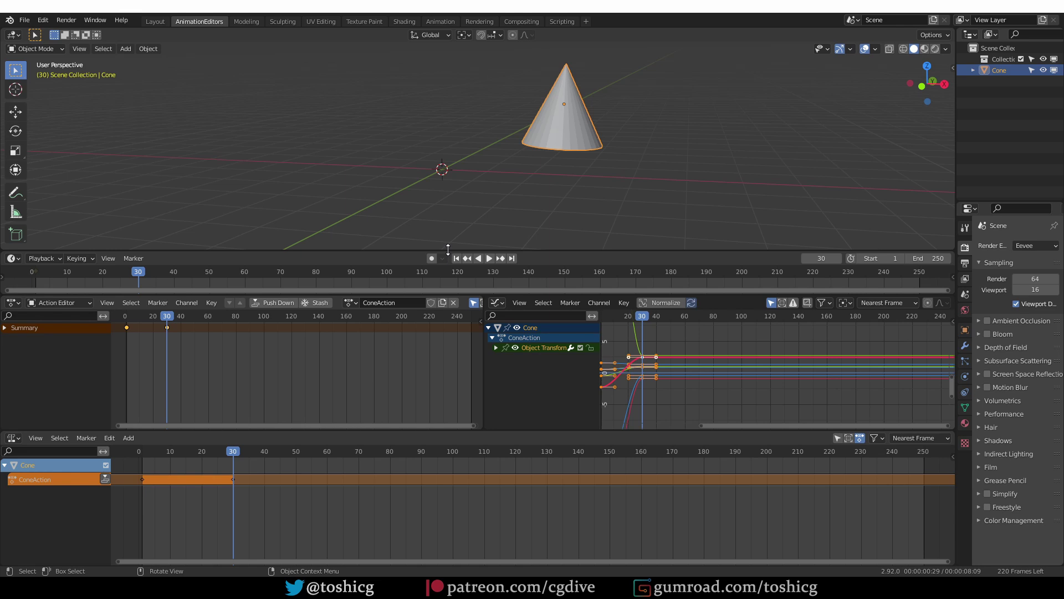
pyautogui.click(149, 18)
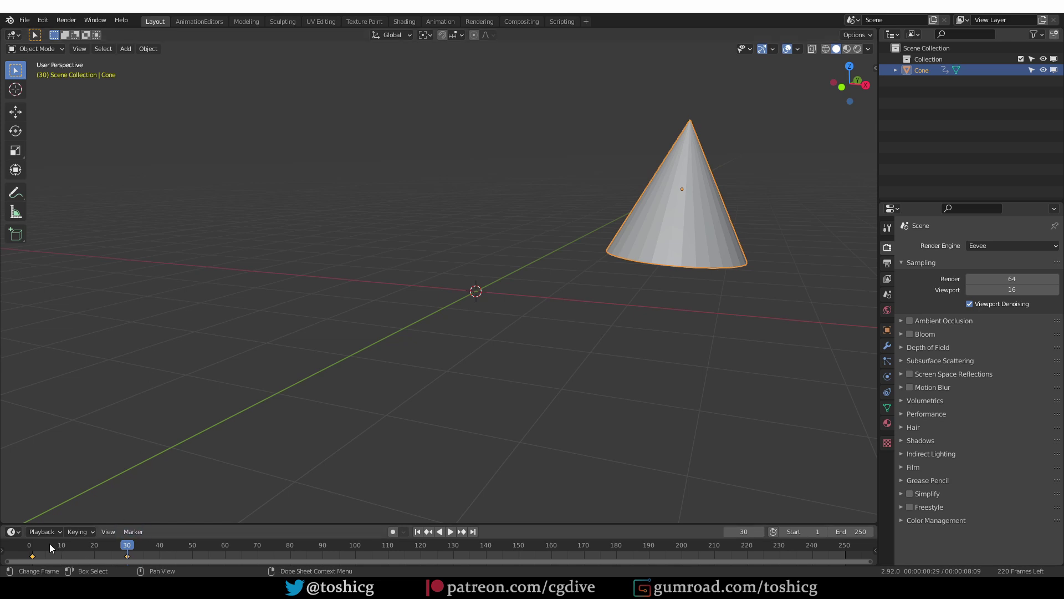
pyautogui.moveTo(49, 544)
pyautogui.mouseDown()
pyautogui.moveTo(32, 546)
pyautogui.moveTo(124, 546)
pyautogui.mouseUp()
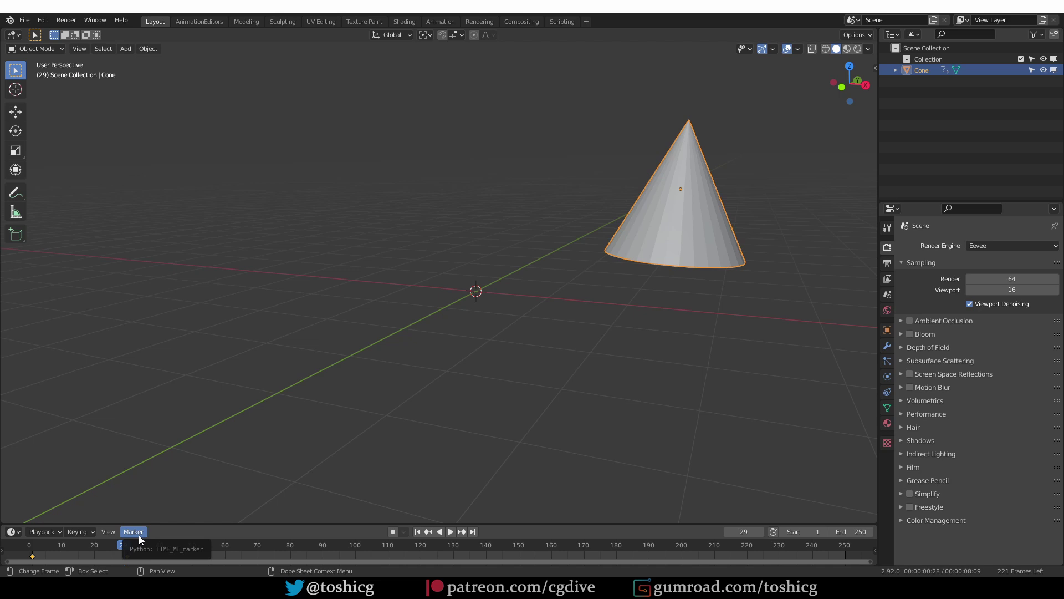
pyautogui.click(196, 21)
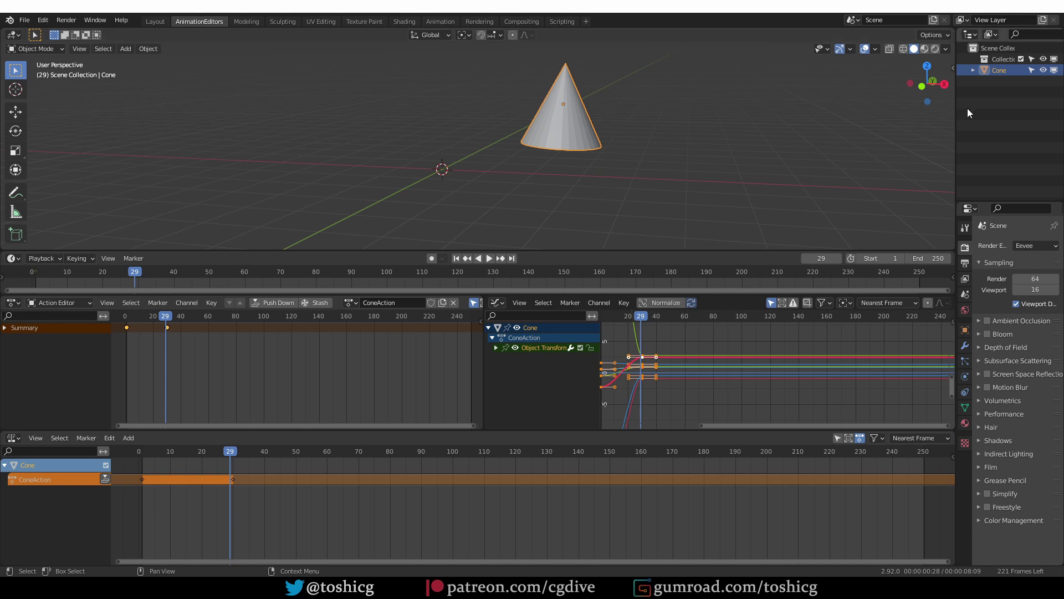
# Step: Reveal ConeAction under the Cone's animation data in the Outliner and unlink it from the cone
pyautogui.click(973, 71)
pyautogui.moveTo(957, 88); pyautogui.dragTo(879, 88)
pyautogui.click(907, 82)
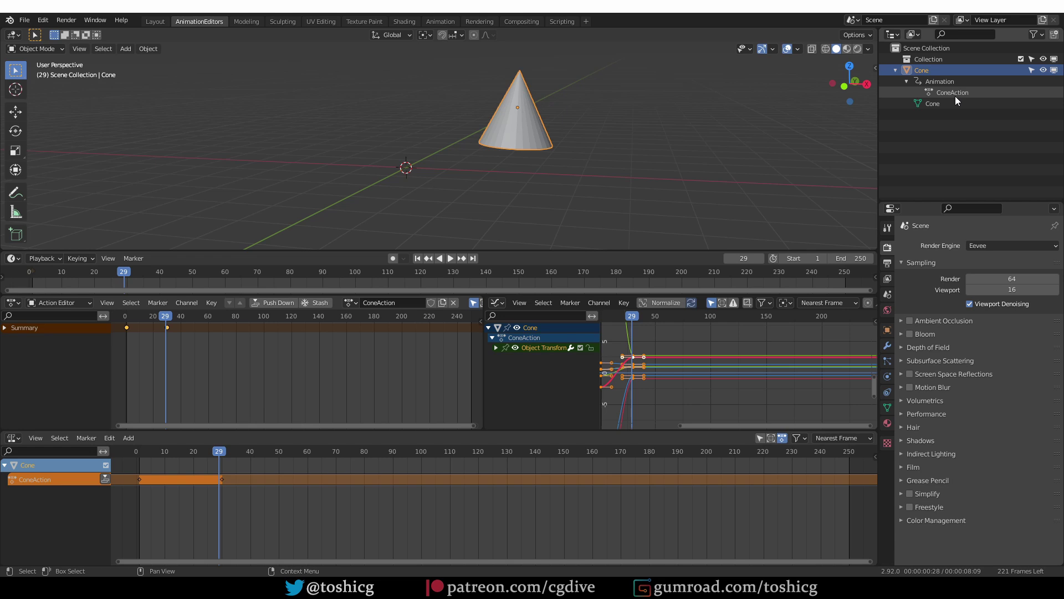
pyautogui.click(454, 303)
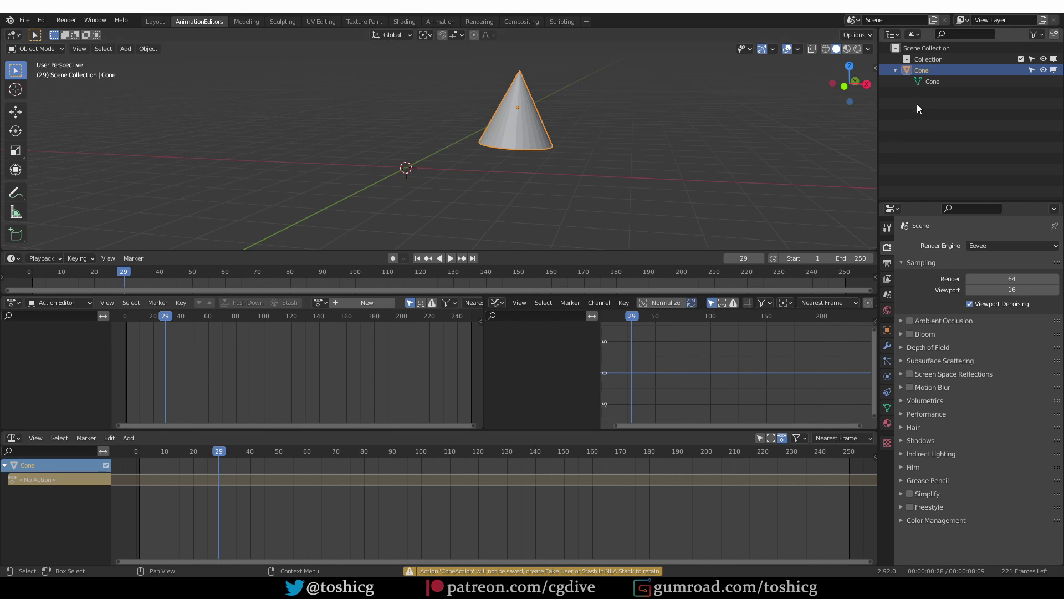
# Step: Reassign ConeAction to the cone, protect it with a fake user, then unlink it again
pyautogui.click(324, 302)
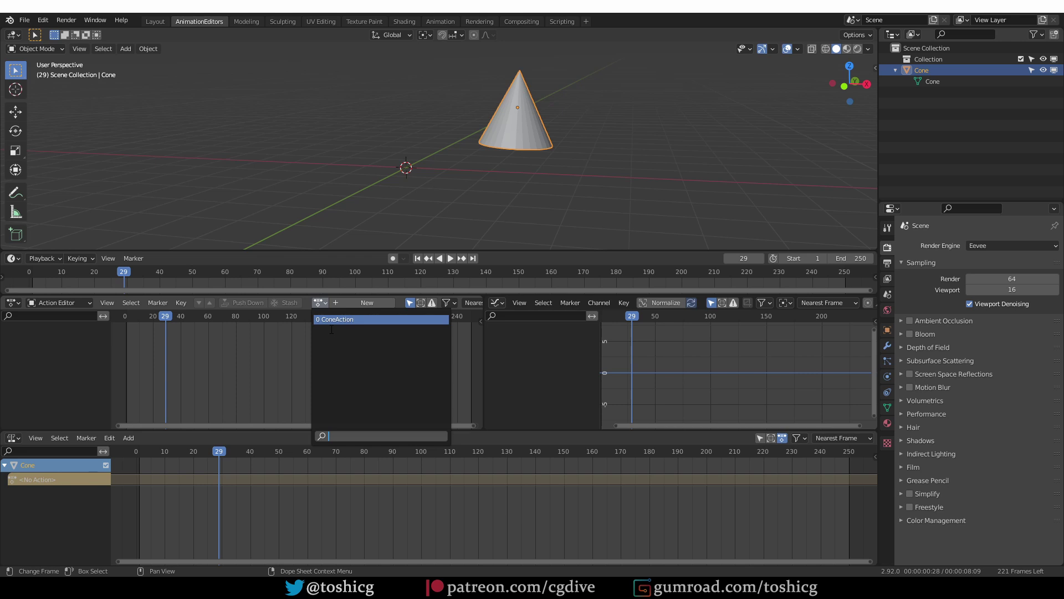
pyautogui.click(352, 320)
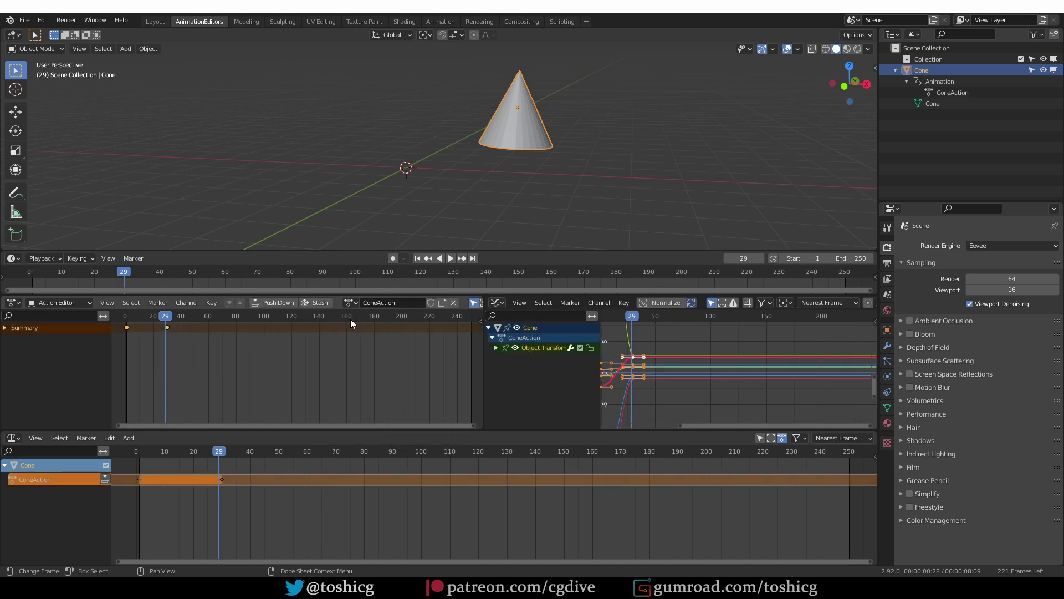
pyautogui.click(432, 302)
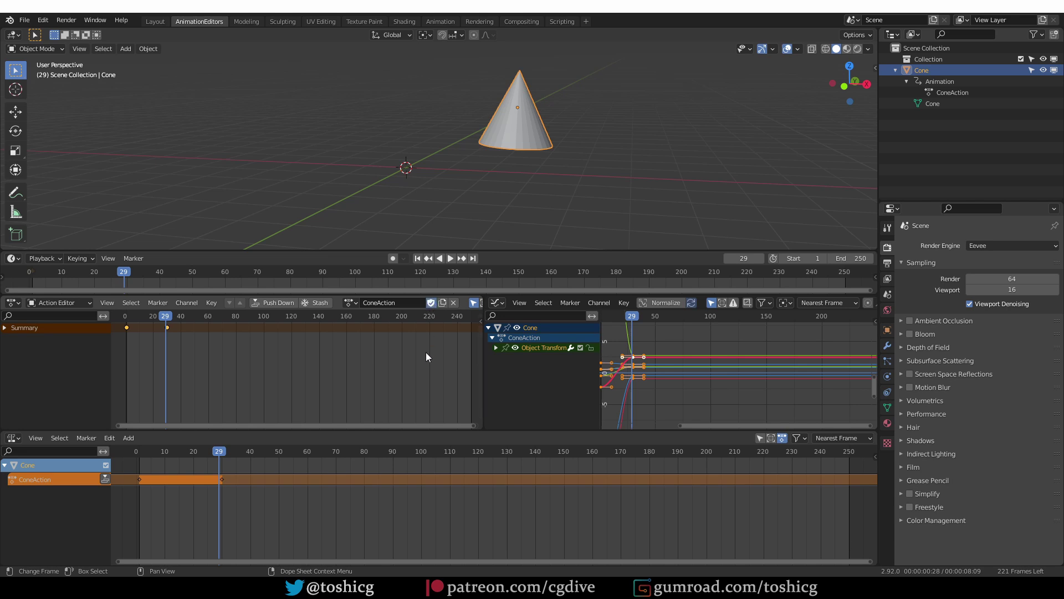
pyautogui.click(454, 303)
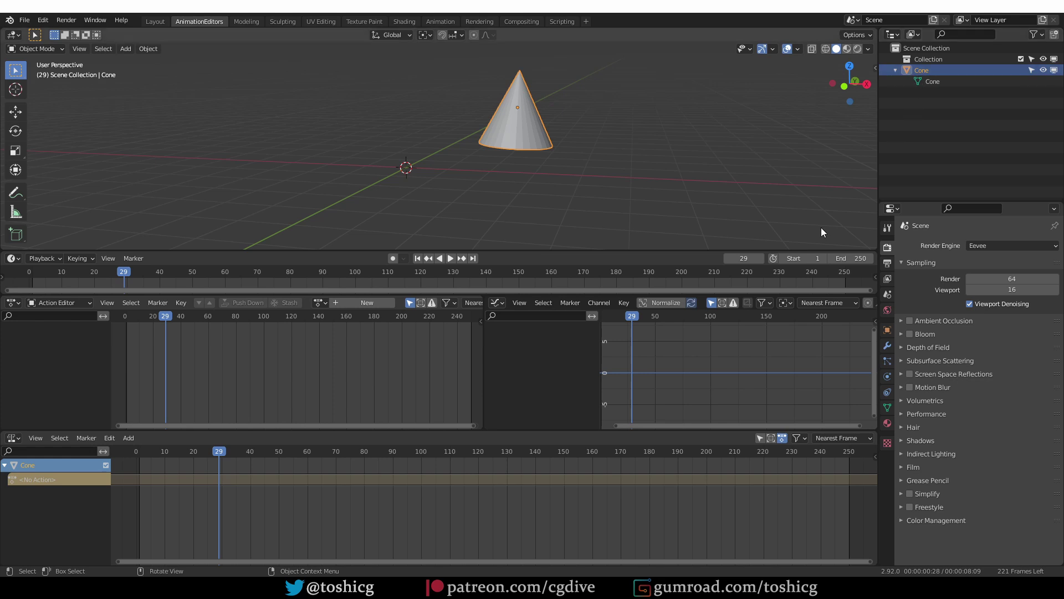
# Step: Create a new empty action named Action for the cone in the Action Editor
pyautogui.click(319, 303)
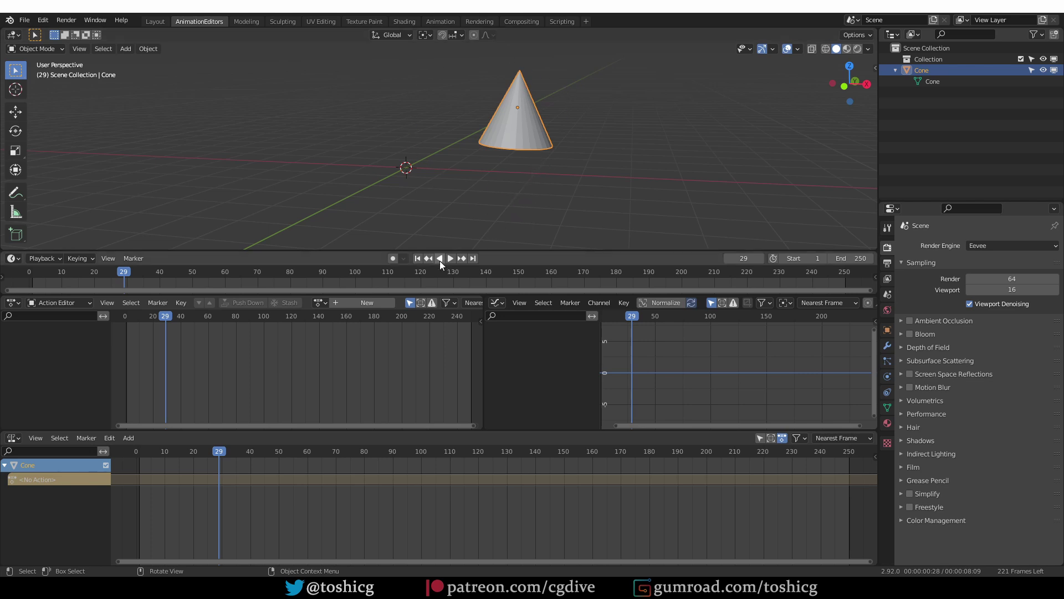
pyautogui.click(352, 306)
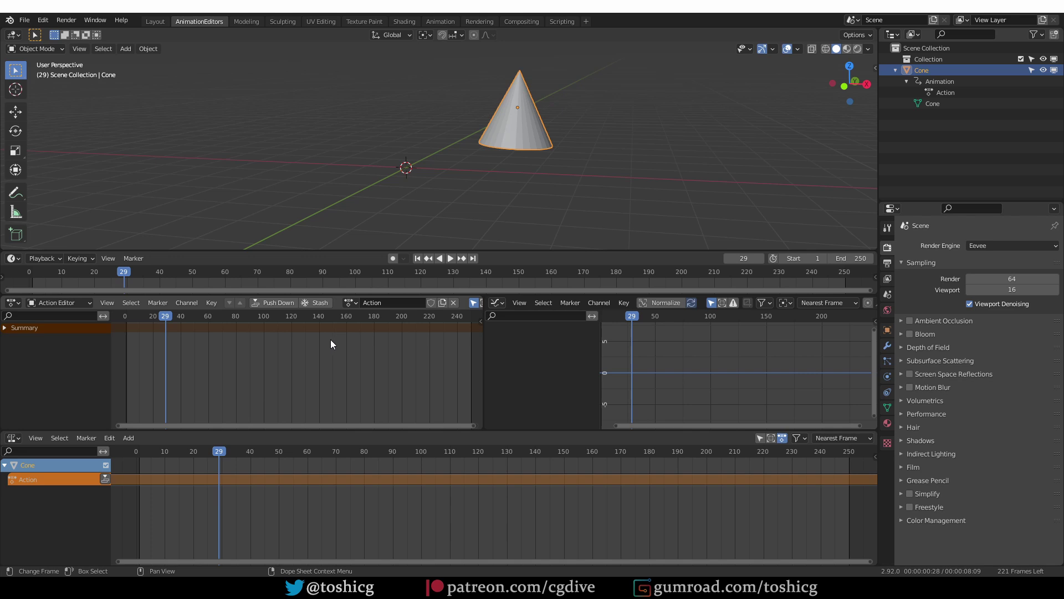
# Step: Rename the cone's new action from Action to my_new_action
pyautogui.click(381, 307)
pyautogui.write('my_new_action')
pyautogui.press('Return')
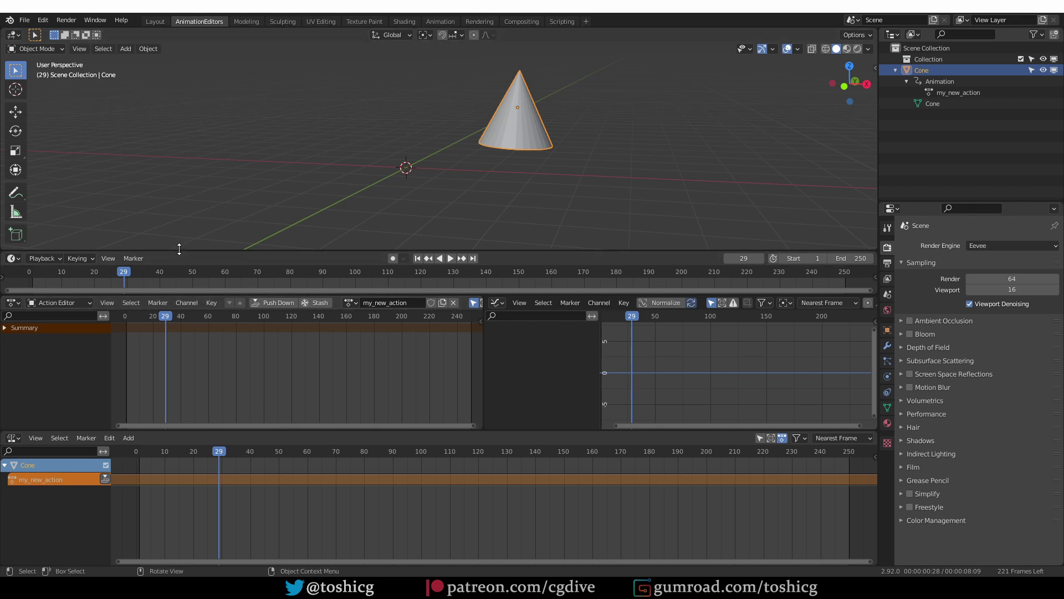
# Step: At frame 1, move the cone left, tilt it and make it smaller
pyautogui.moveTo(133, 272); pyautogui.dragTo(35, 273)
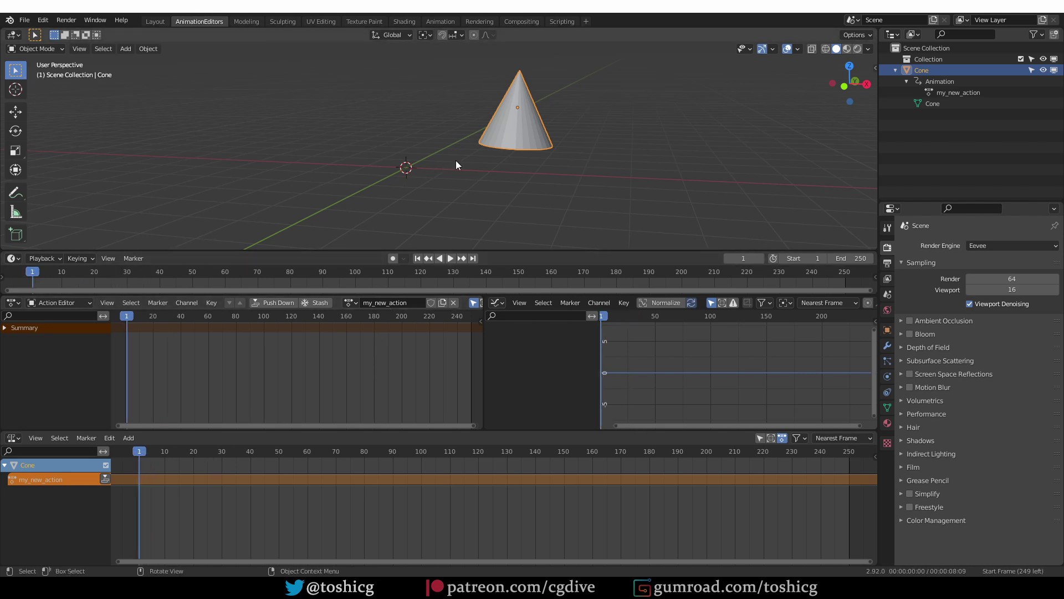
pyautogui.press('g')
pyautogui.click(366, 170)
pyautogui.press('r')
pyautogui.click(320, 197)
pyautogui.press('s')
pyautogui.click(349, 160)
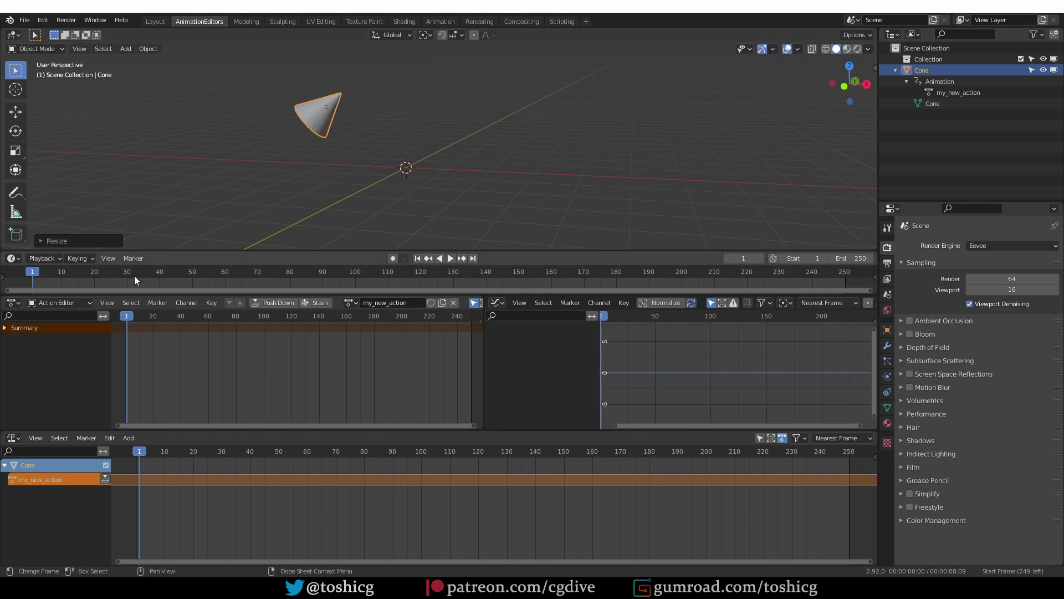
# Step: Keyframe the cone's location, rotation and scale at frame 1, then play back and orbit around it
pyautogui.press('i')
pyautogui.click(387, 119)
pyautogui.press('space')
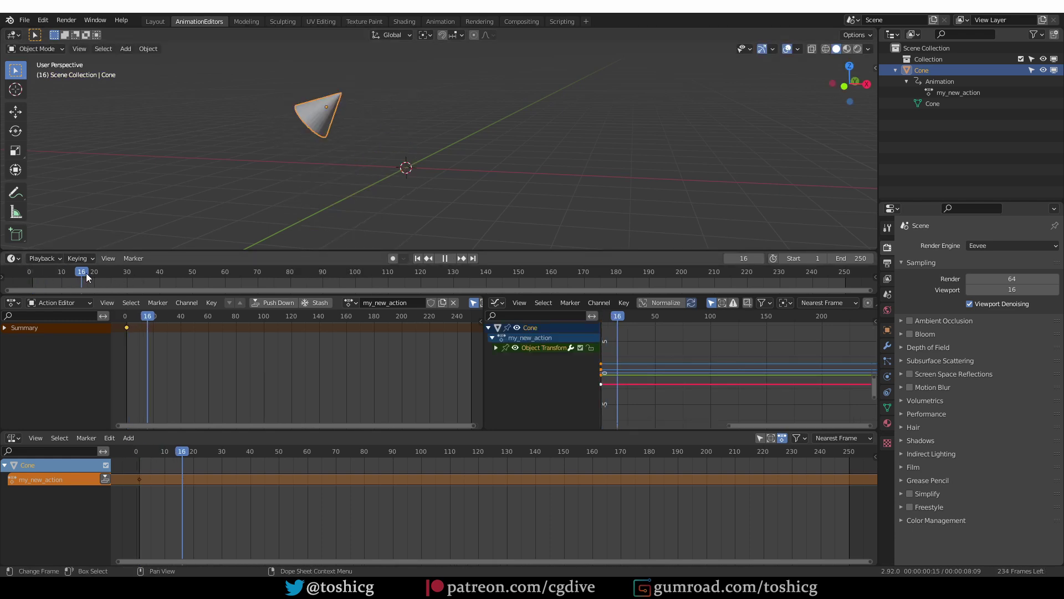
pyautogui.press('space')
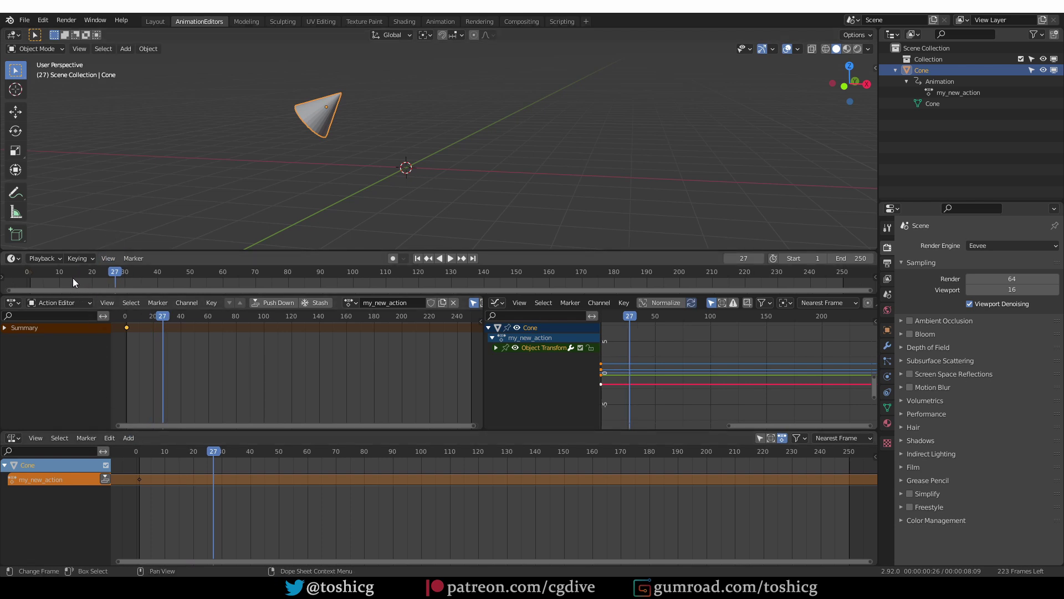
pyautogui.keyDown('ctrl'); pyautogui.scroll(1, 75, 277); pyautogui.keyUp('ctrl')
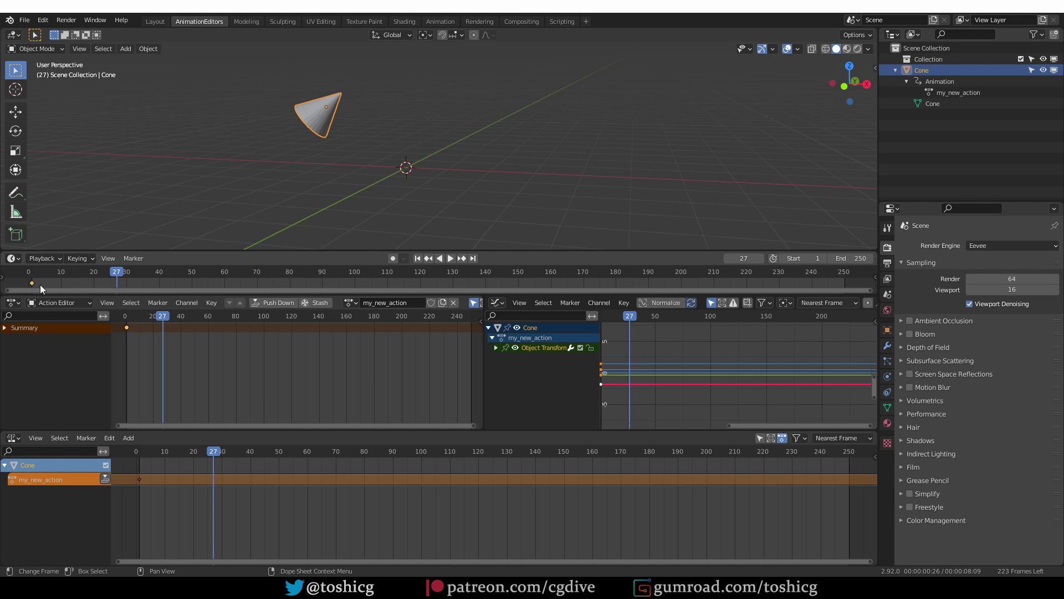
pyautogui.keyDown('ctrl'); pyautogui.scroll(-3, 58, 288); pyautogui.keyUp('ctrl')
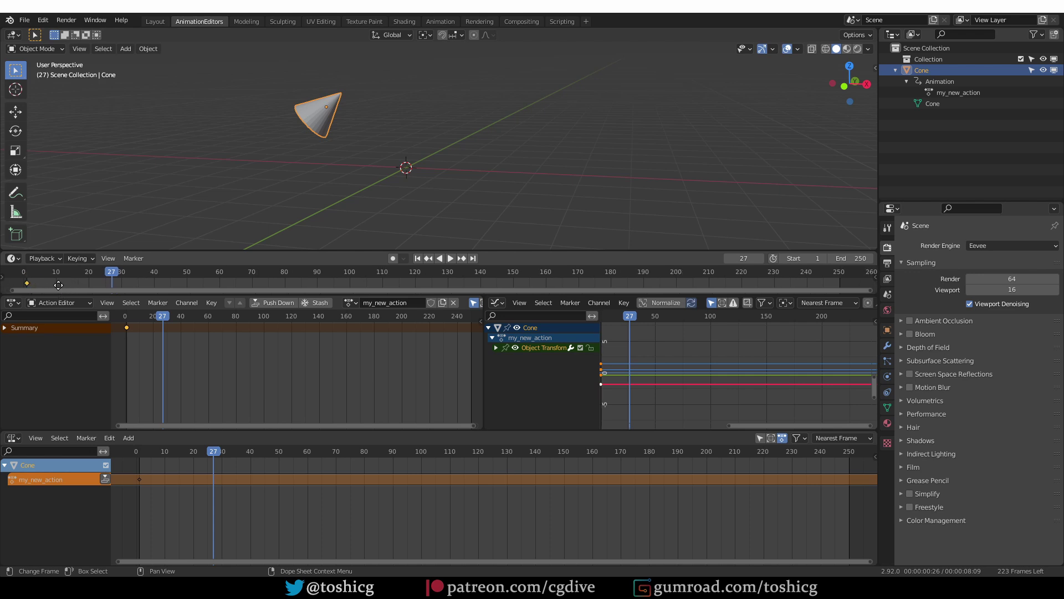
pyautogui.moveTo(58, 286)
pyautogui.mouseDown(button='middle')
pyautogui.moveTo(50, 288)
pyautogui.moveTo(69, 279)
pyautogui.mouseUp(button='middle')
pyautogui.moveTo(306, 146); pyautogui.dragTo(356, 196, button='middle')
# Step: At frame 30, move the cone up-right, enlarge it and keyframe location, rotation and scale
pyautogui.press('g')
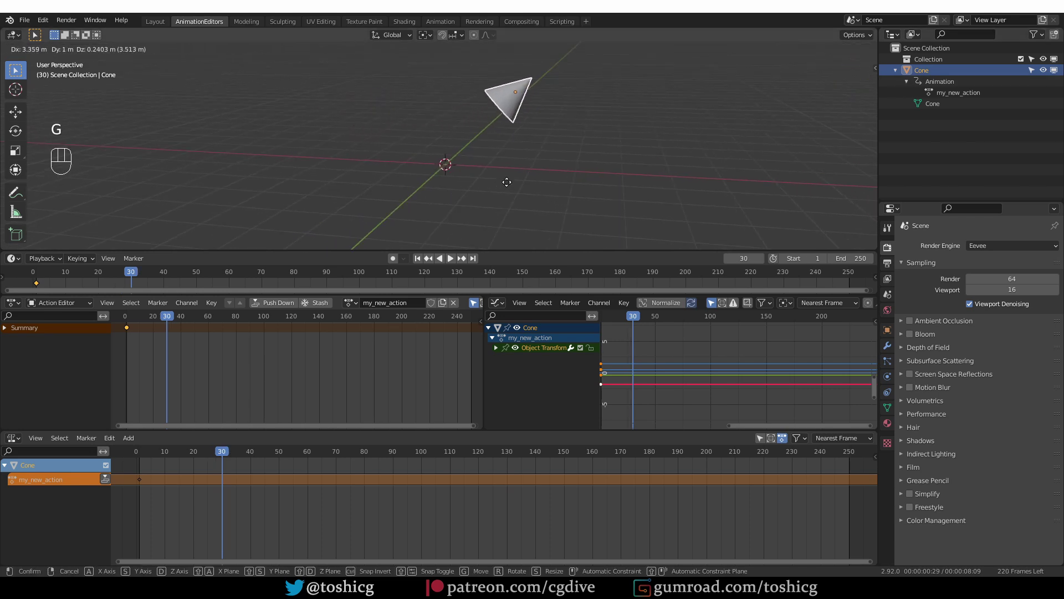
pyautogui.click(507, 175)
pyautogui.press('s')
pyautogui.click(736, 66)
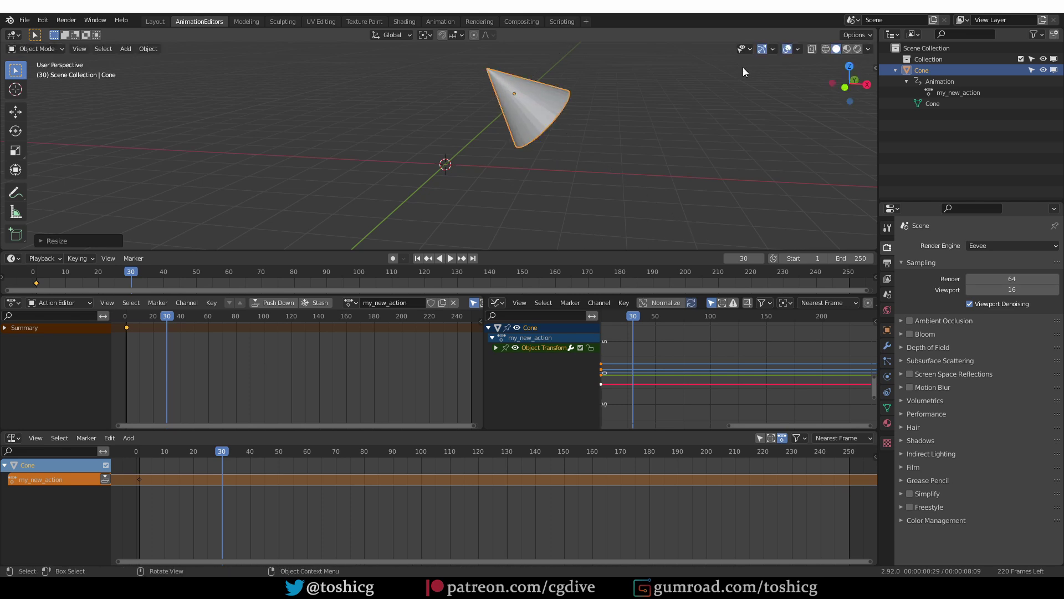
pyautogui.press('i')
pyautogui.click(704, 71)
pyautogui.hotkey('ctrl', 'z')
pyautogui.press('i')
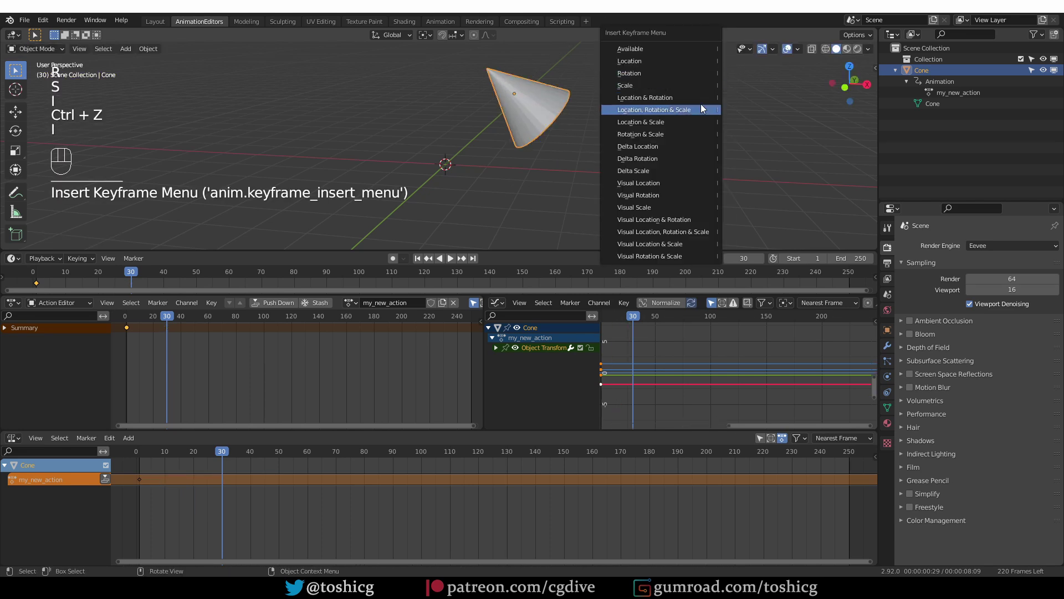
pyautogui.click(701, 113)
# Step: At frame 50, move, rotate and resize the cone, keyframe its full transform, and scrub back to start
pyautogui.moveTo(183, 275)
pyautogui.mouseDown()
pyautogui.moveTo(222, 275)
pyautogui.moveTo(197, 274)
pyautogui.mouseUp()
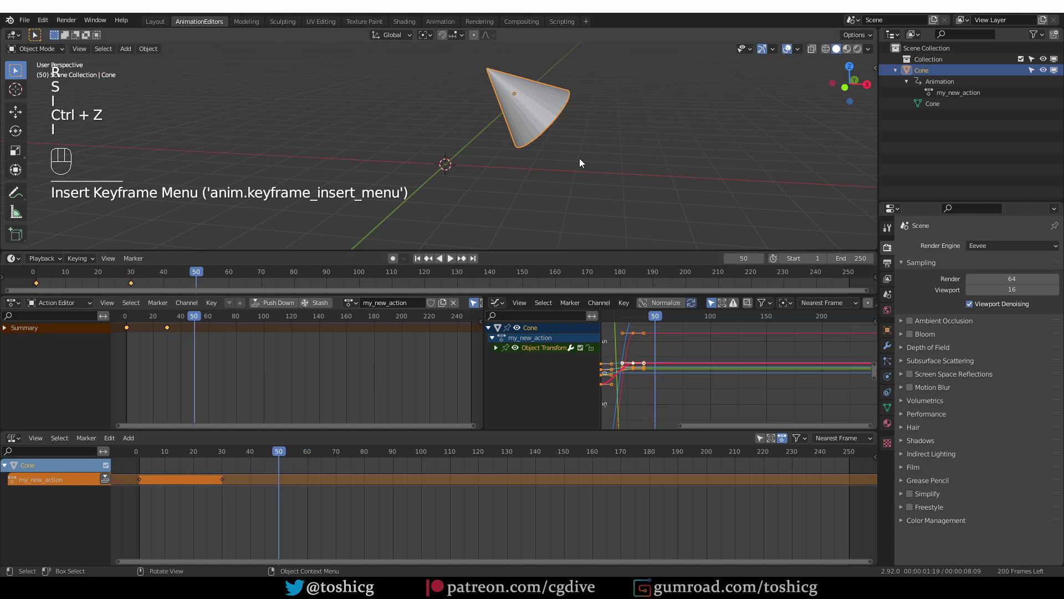
pyautogui.press('g')
pyautogui.click(601, 187)
pyautogui.press('r')
pyautogui.click(621, 166)
pyautogui.press('s')
pyautogui.click(632, 154)
pyautogui.press('i')
pyautogui.click(634, 151)
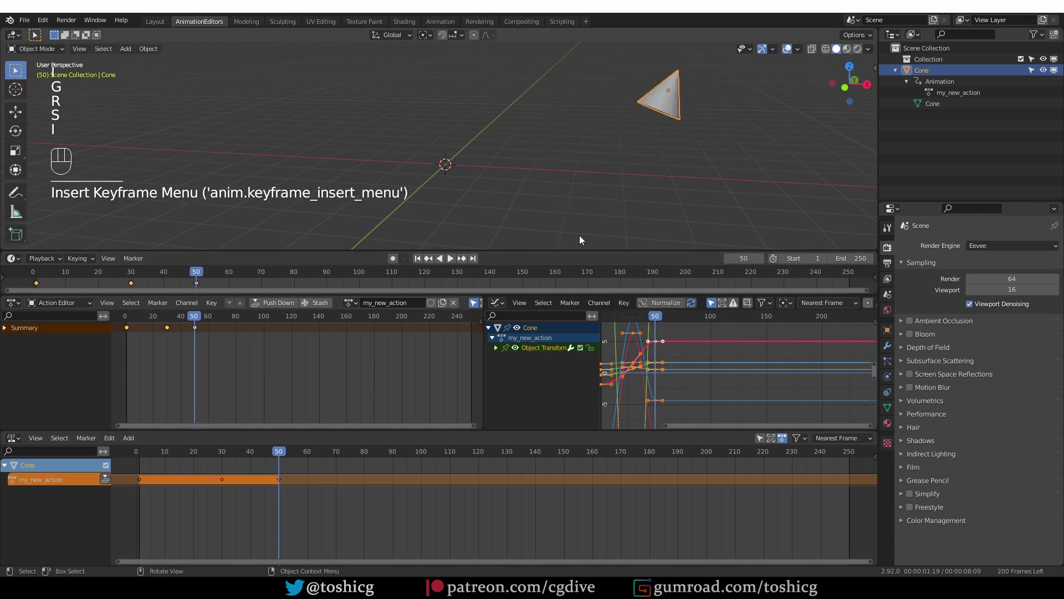
pyautogui.moveTo(37, 276)
pyautogui.mouseDown()
pyautogui.moveTo(196, 280)
pyautogui.moveTo(40, 280)
pyautogui.mouseUp()
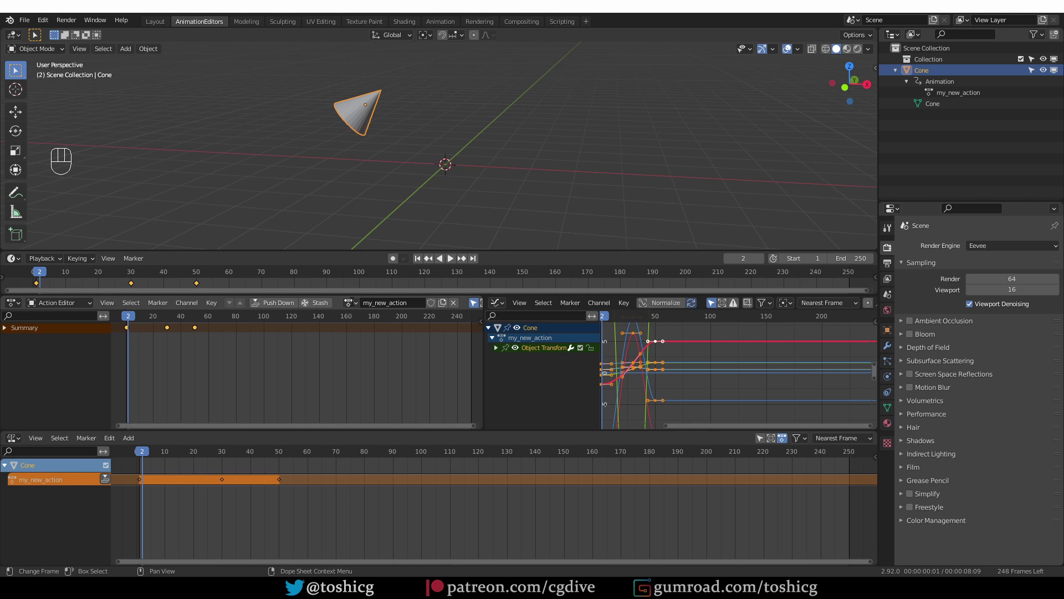
# Step: Assign ConeAction to the Cone and play it back
pyautogui.click(350, 302)
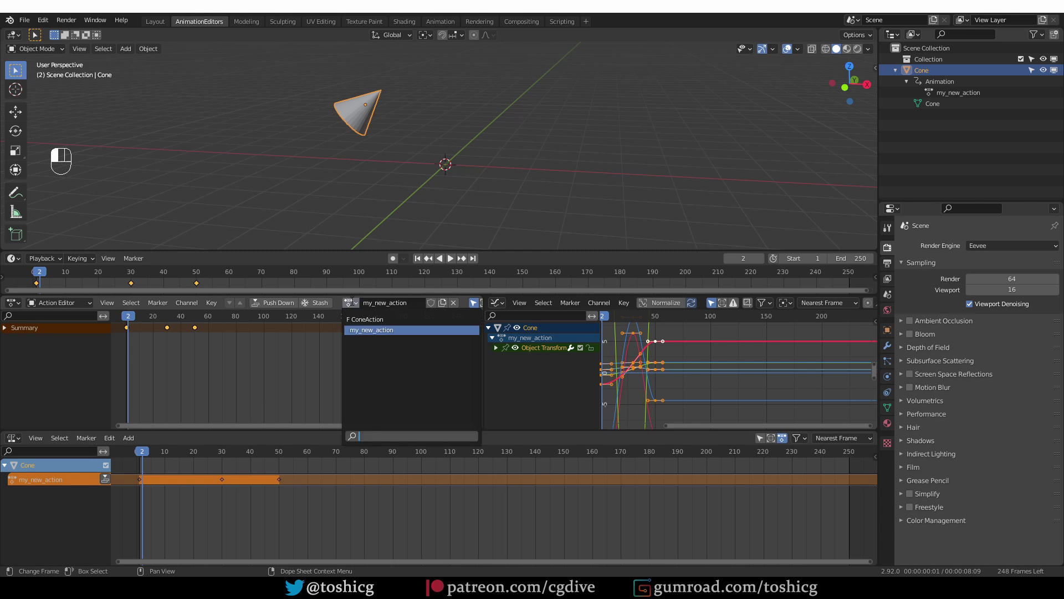
pyautogui.click(388, 319)
pyautogui.press('space')
pyautogui.click(35, 274)
pyautogui.press('space')
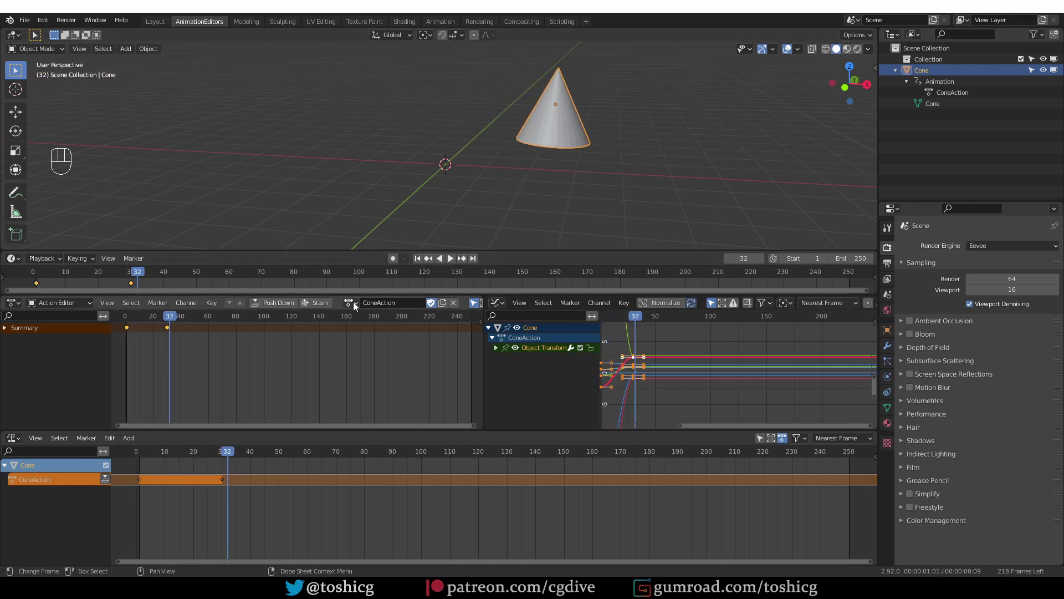
# Step: Switch the Cone to my_new_action and play it back
pyautogui.click(354, 300)
pyautogui.click(397, 335)
pyautogui.press('space')
pyautogui.click(98, 280)
pyautogui.press('space')
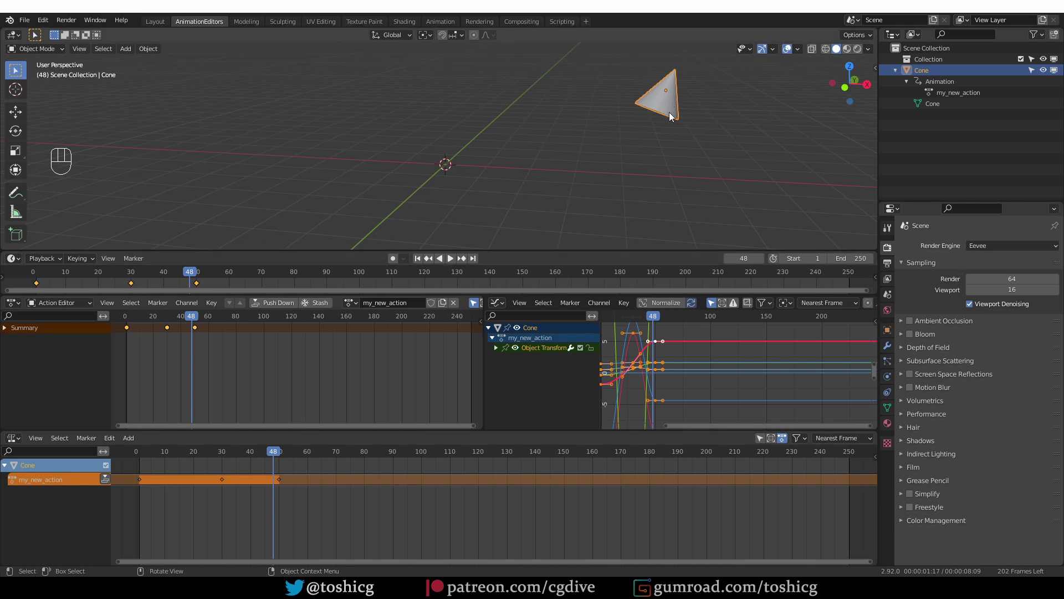
# Step: Toggle the cone into Edit Mode and back, then zoom out the Graph Editor
pyautogui.press('Tab')
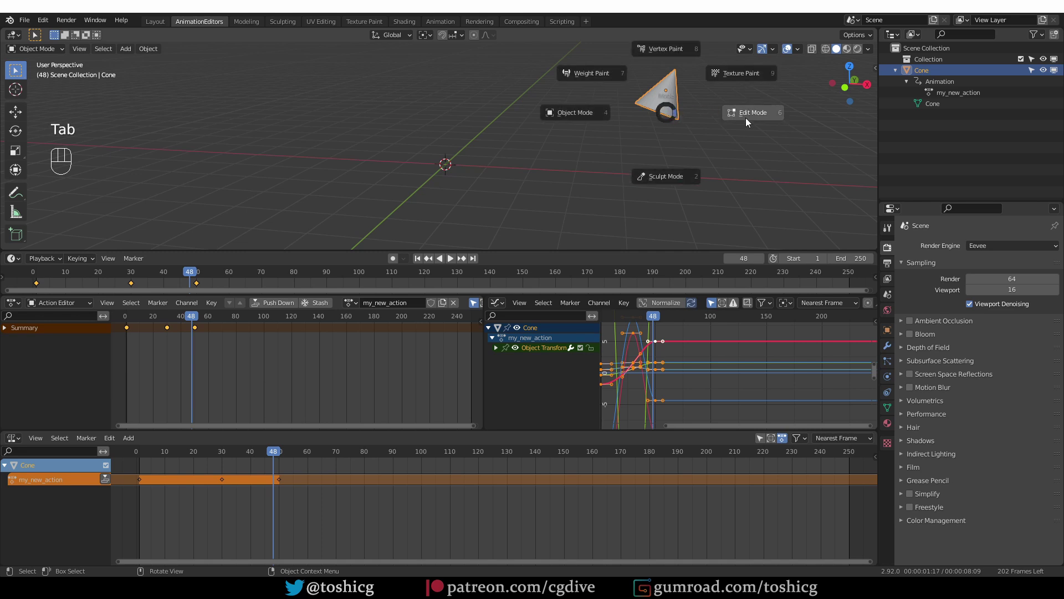
pyautogui.click(748, 117)
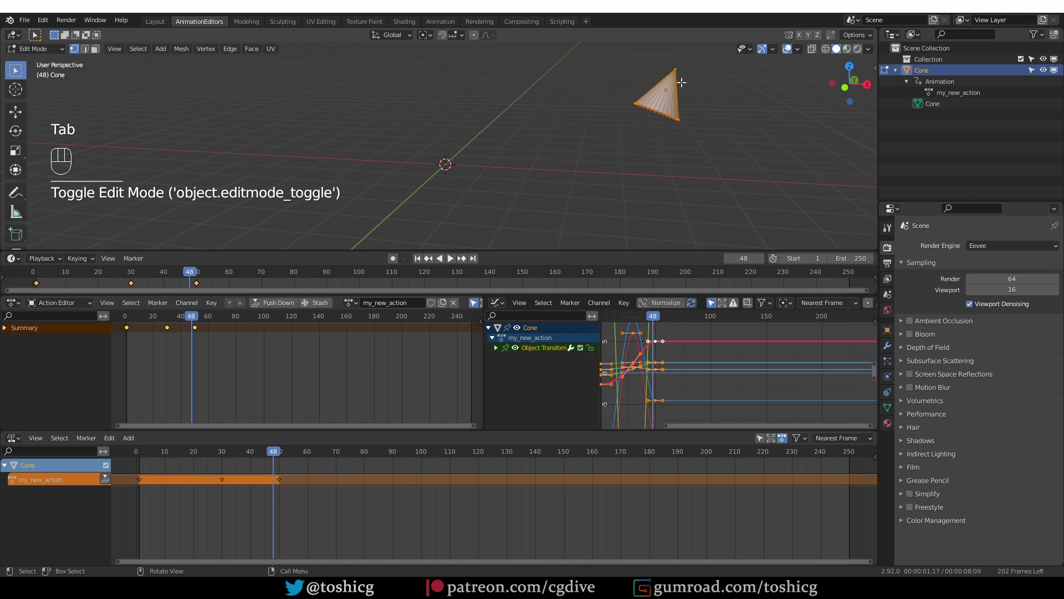
pyautogui.press('Tab')
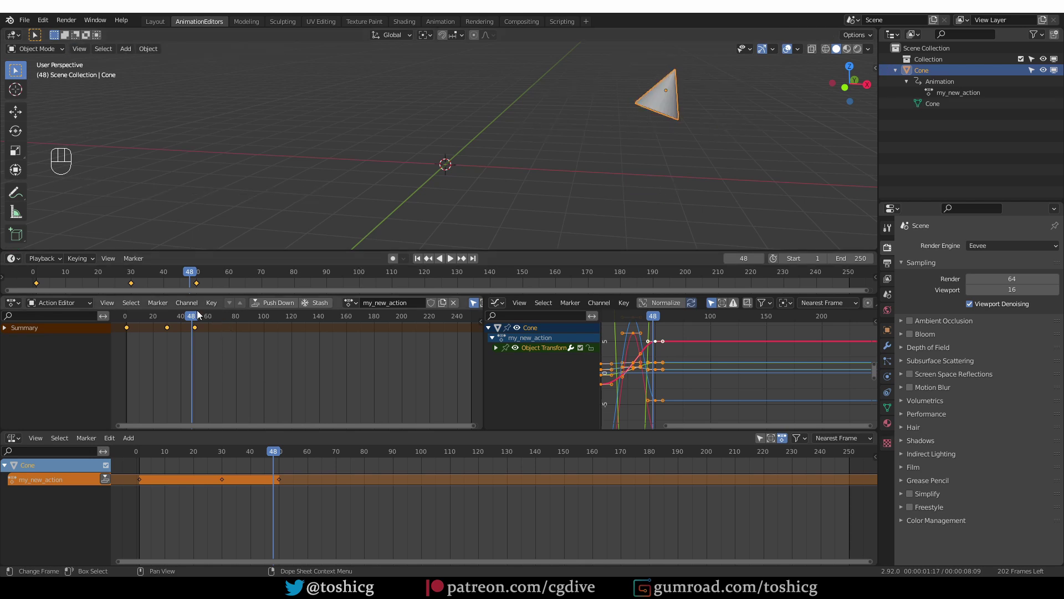
pyautogui.moveTo(631, 385); pyautogui.dragTo(703, 366, button='middle')
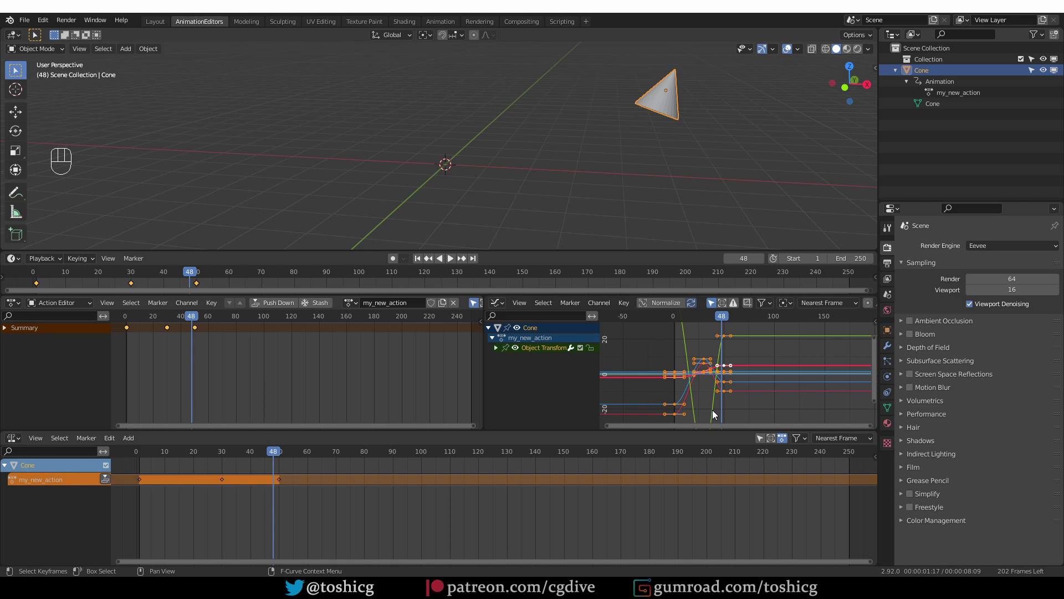
# Step: Add a Suzanne monkey mesh to the scene
pyautogui.hotkey('shift', 'a')
pyautogui.moveTo(452, 162)
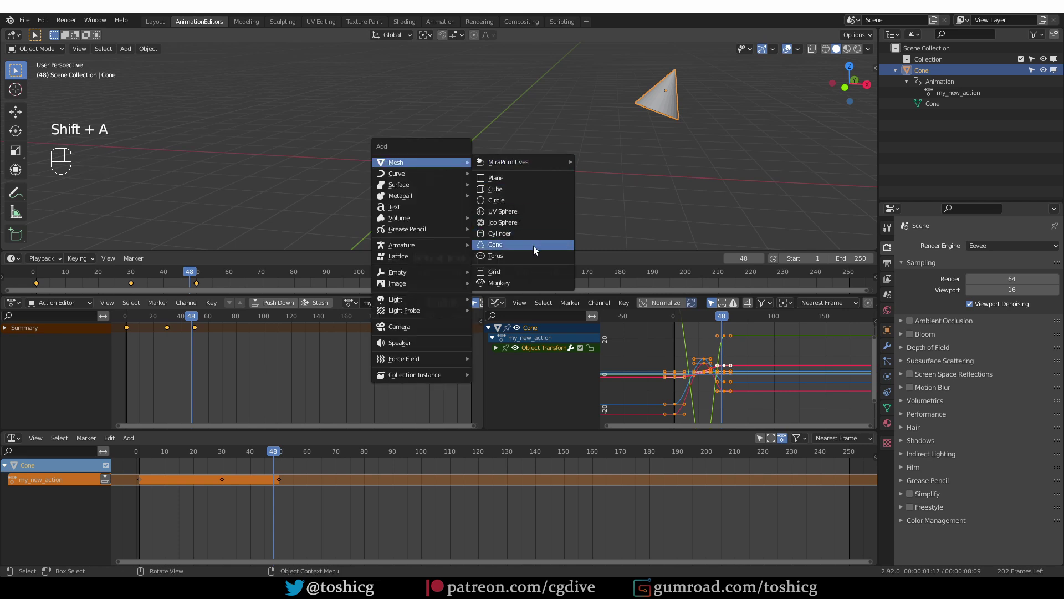
pyautogui.click(527, 283)
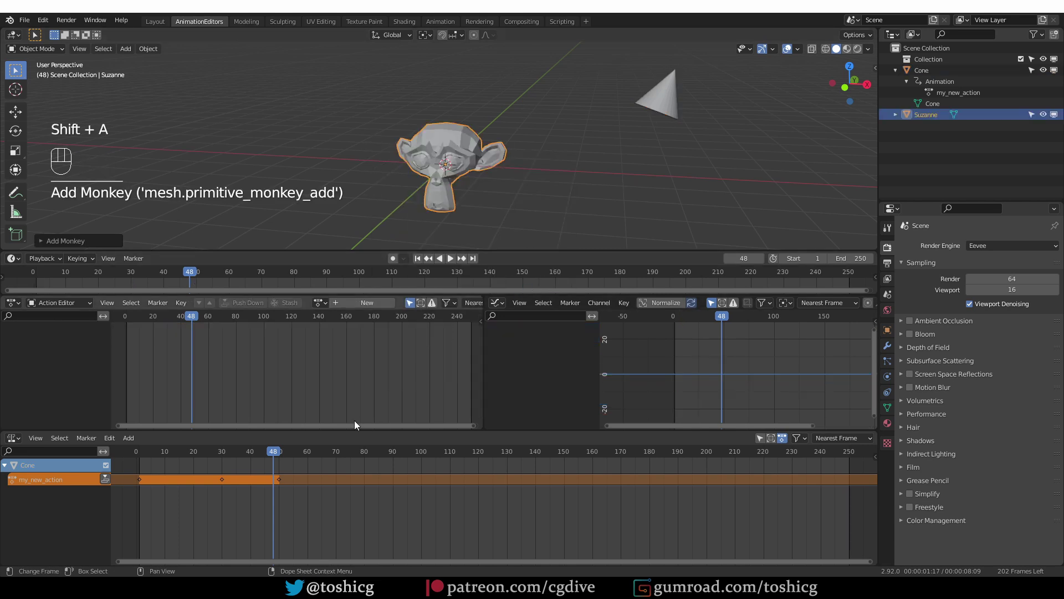
# Step: Assign my_new_action to Suzanne, play it back, and show the transform sidebar
pyautogui.click(319, 303)
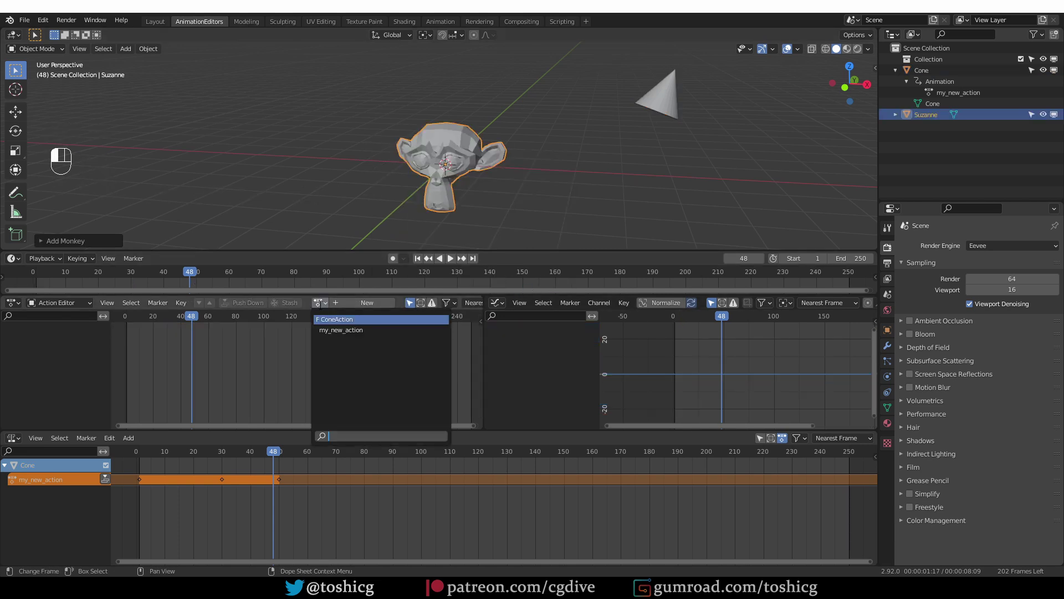
pyautogui.click(335, 330)
pyautogui.press('space')
pyautogui.click(115, 272)
pyautogui.press('space')
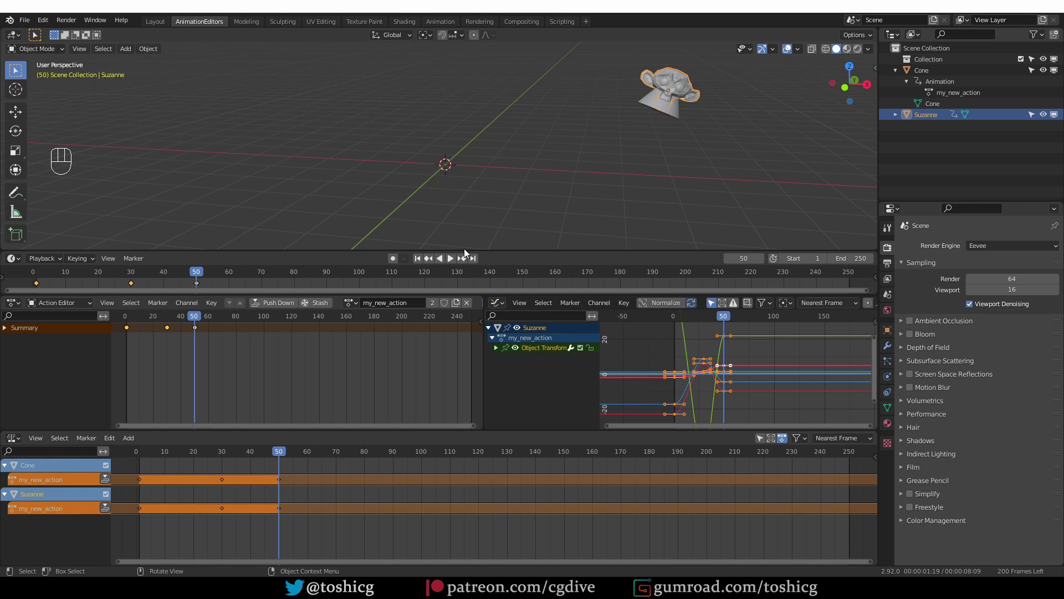
pyautogui.press('n')
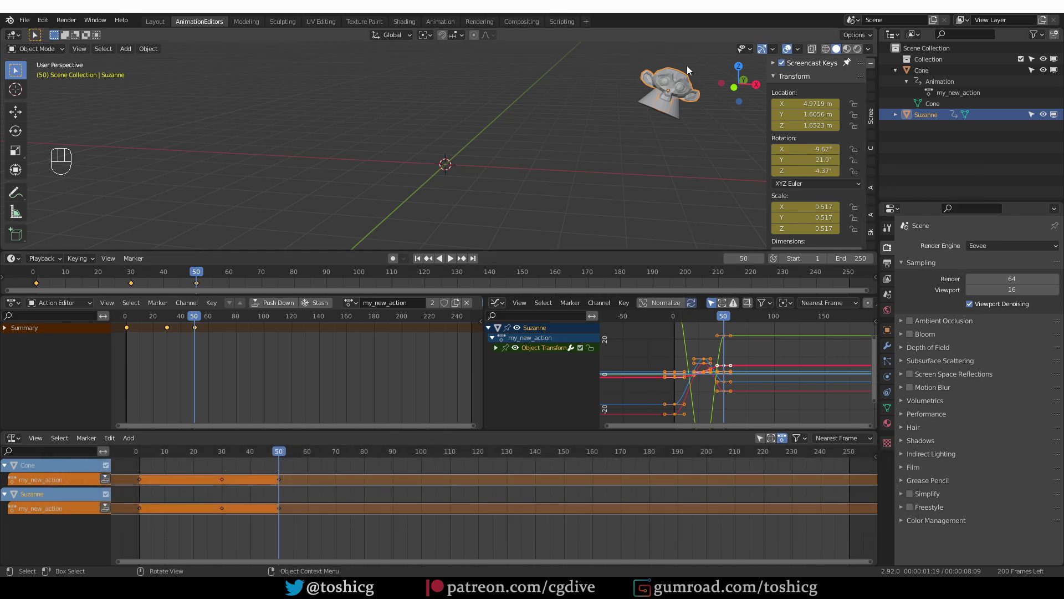
# Step: Delete Suzanne, make the Cone the active object, and open the Dope Sheet mode menu
pyautogui.moveTo(647, 171); pyautogui.dragTo(643, 168, button='middle')
pyautogui.press('x')
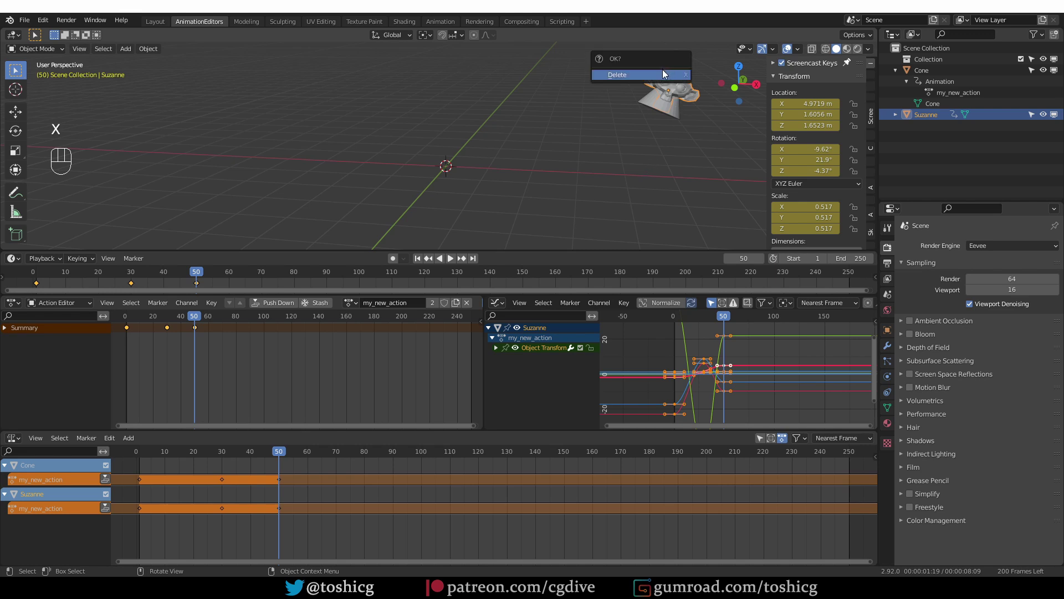
pyautogui.click(660, 74)
pyautogui.click(670, 91)
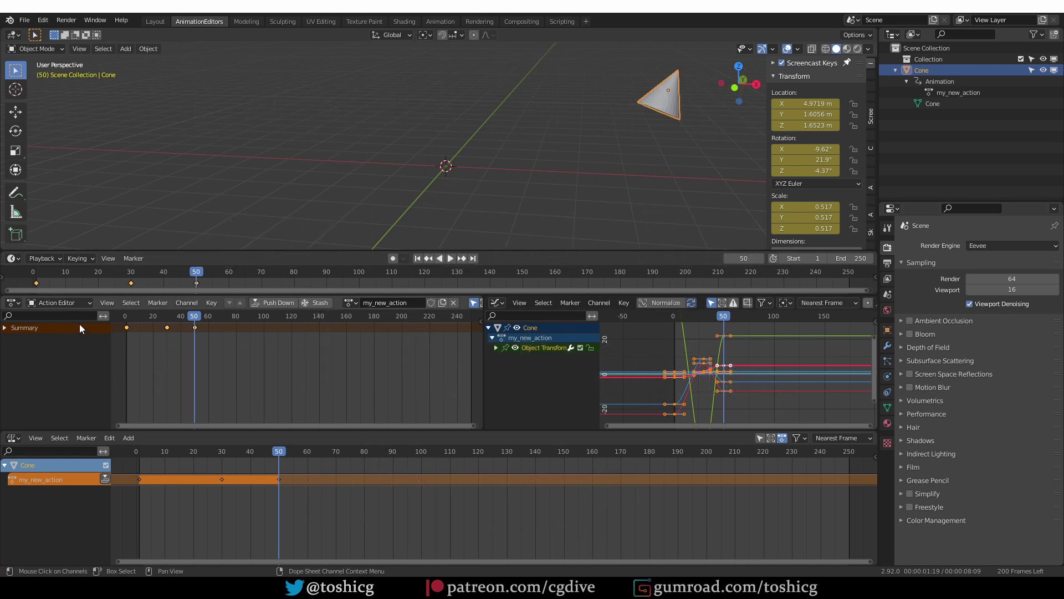
pyautogui.click(65, 303)
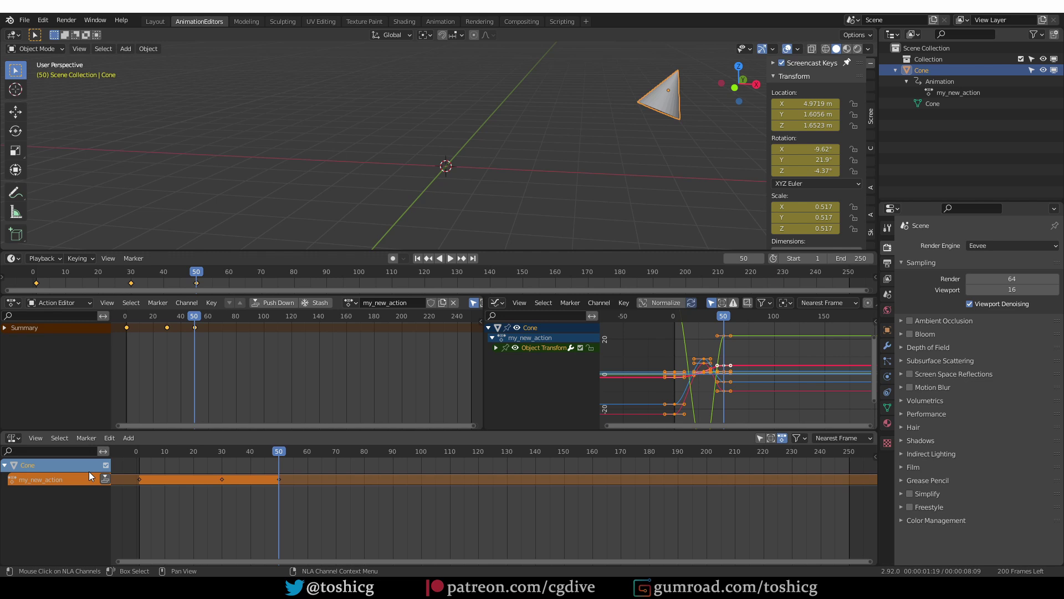
# Step: Play and scrub the Cone's animation, then turn off auto-keying
pyautogui.click(450, 259)
pyautogui.moveTo(233, 272); pyautogui.dragTo(178, 280)
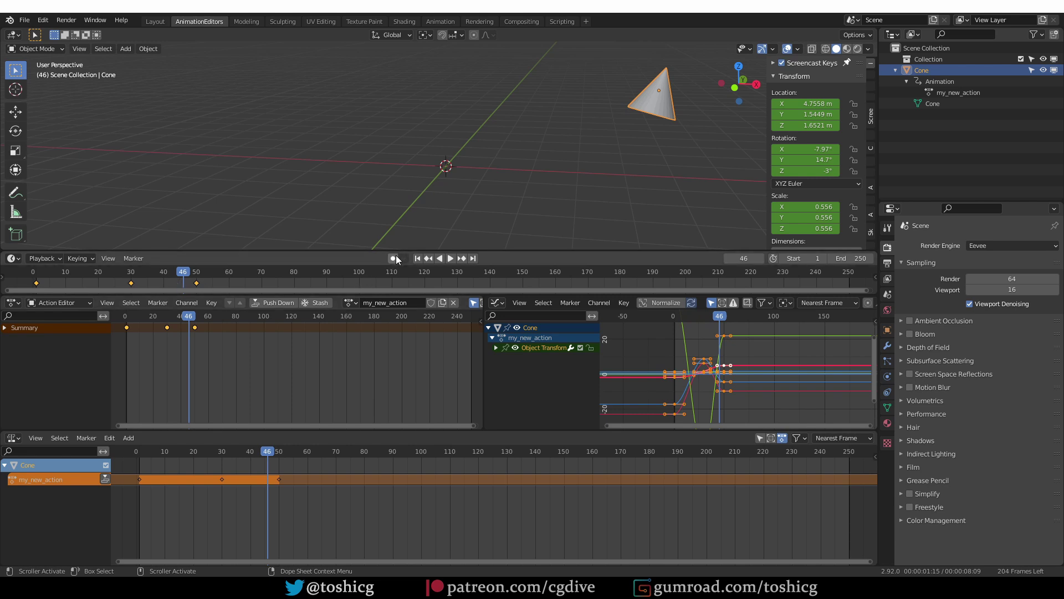
pyautogui.click(52, 256)
pyautogui.click(72, 259)
pyautogui.click(392, 258)
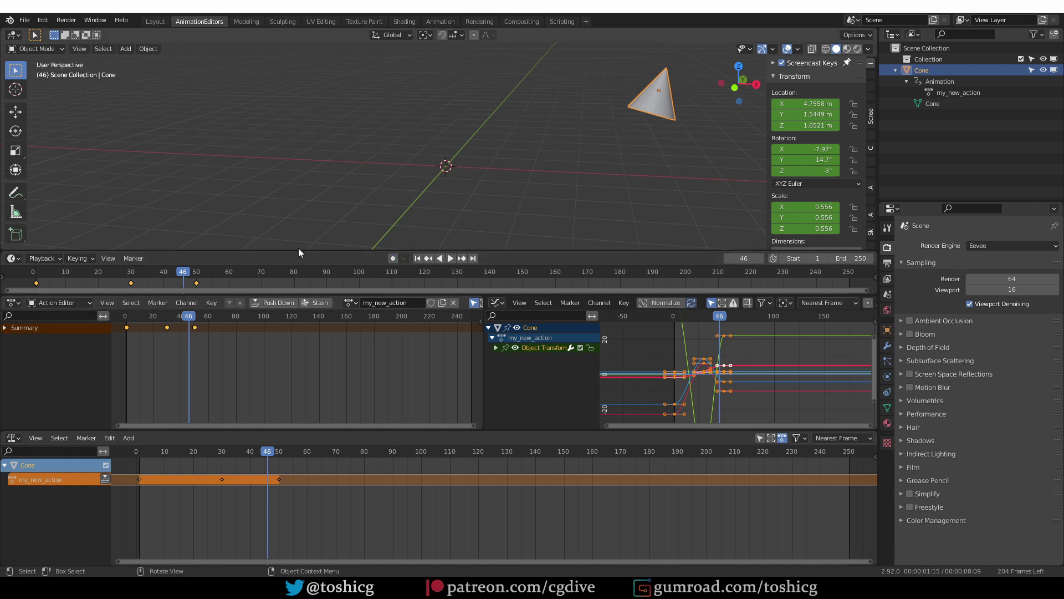
# Step: Enlarge the timeline and expand the Summary and Object Transforms channels
pyautogui.moveTo(298, 251); pyautogui.dragTo(300, 184)
pyautogui.moveTo(2, 209); pyautogui.dragTo(106, 209)
pyautogui.click(4, 216)
pyautogui.click(12, 244)
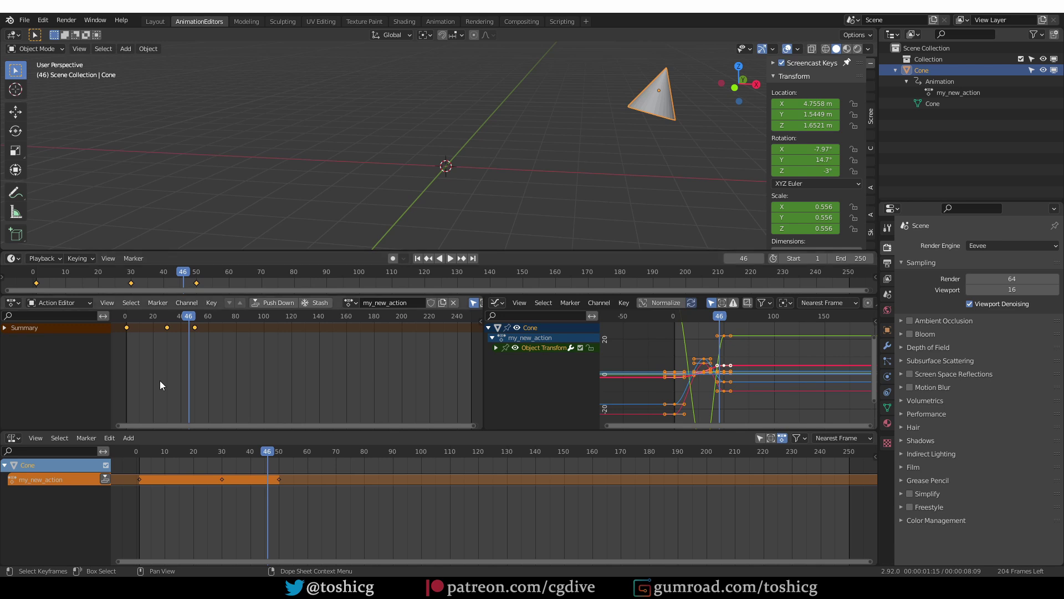
# Step: Switch the editor to the general Dope Sheet, widen the Graph Editor, and expand all channels
pyautogui.click(76, 302)
pyautogui.click(75, 316)
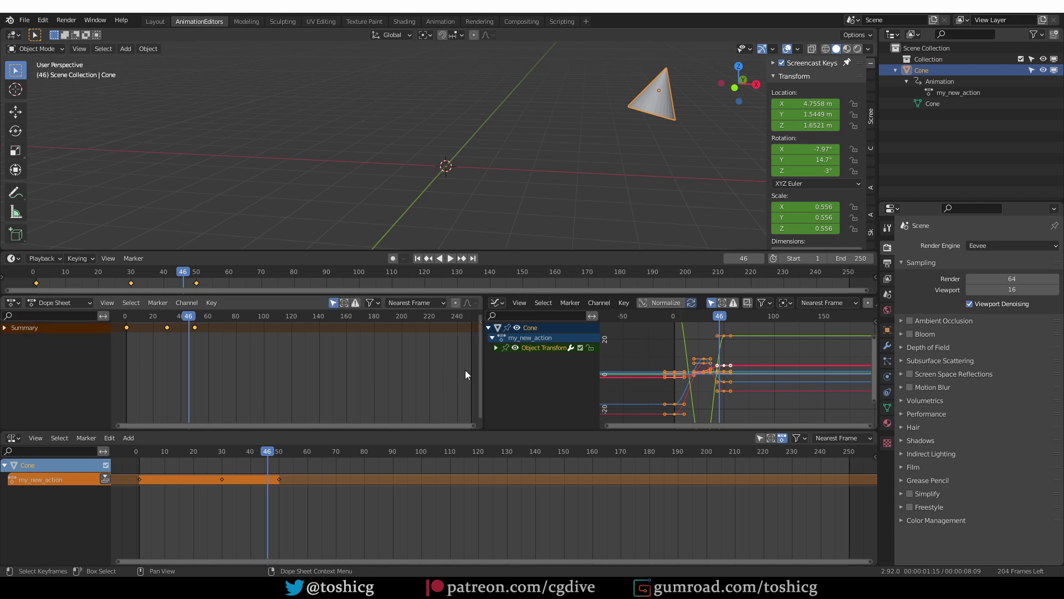
pyautogui.moveTo(481, 366); pyautogui.dragTo(390, 369)
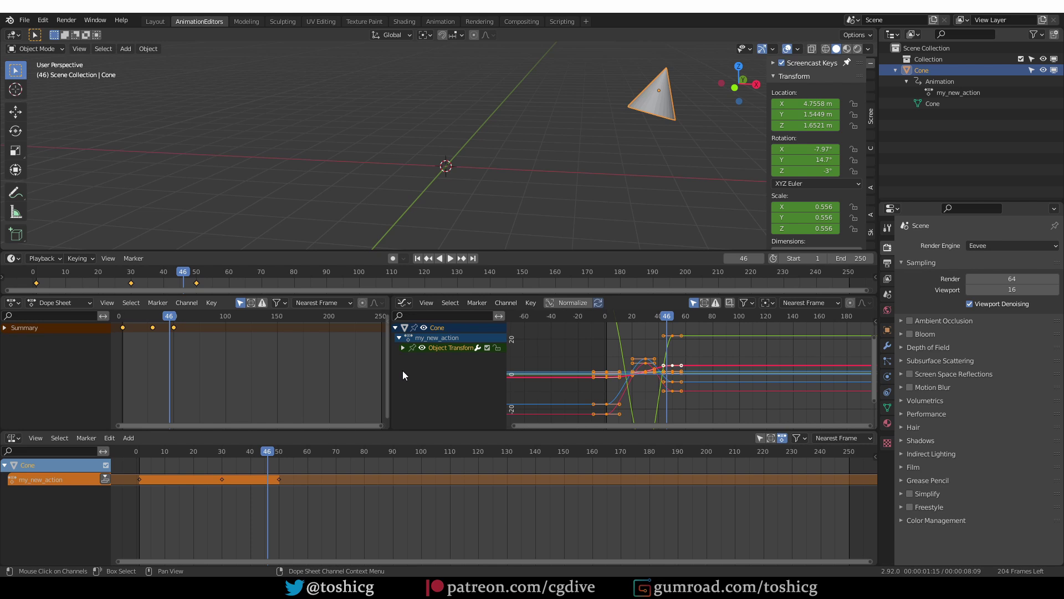
pyautogui.press('ctrl+KP_Add')
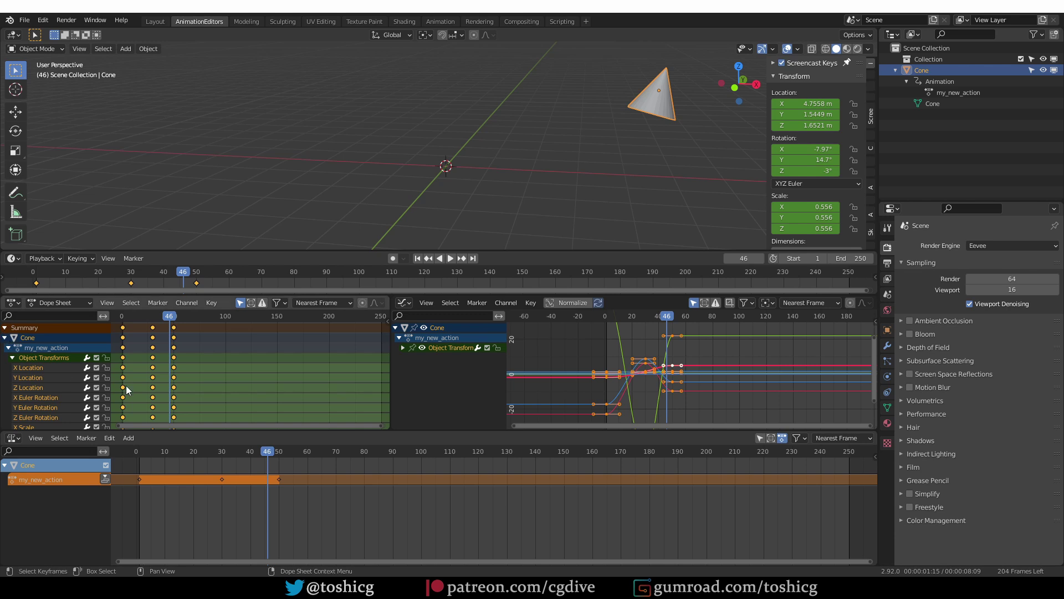
pyautogui.scroll(2, 89, 394)
pyautogui.scroll(1, 221, 393)
pyautogui.scroll(2, 659, 391)
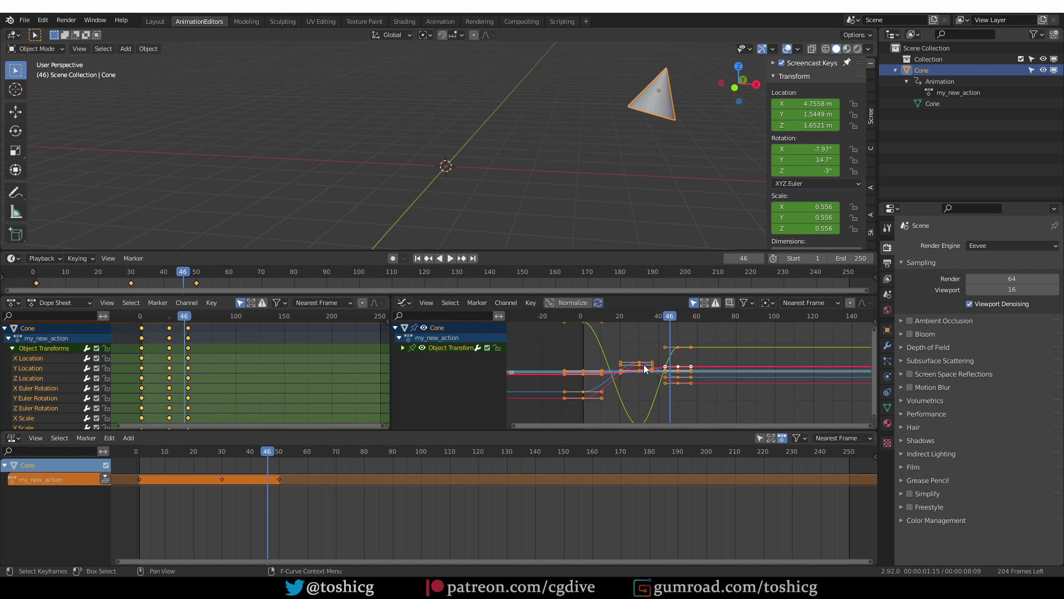
# Step: Isolate the cone's X Location curve in the Graph Editor and frame it in an enlarged view
pyautogui.click(403, 347)
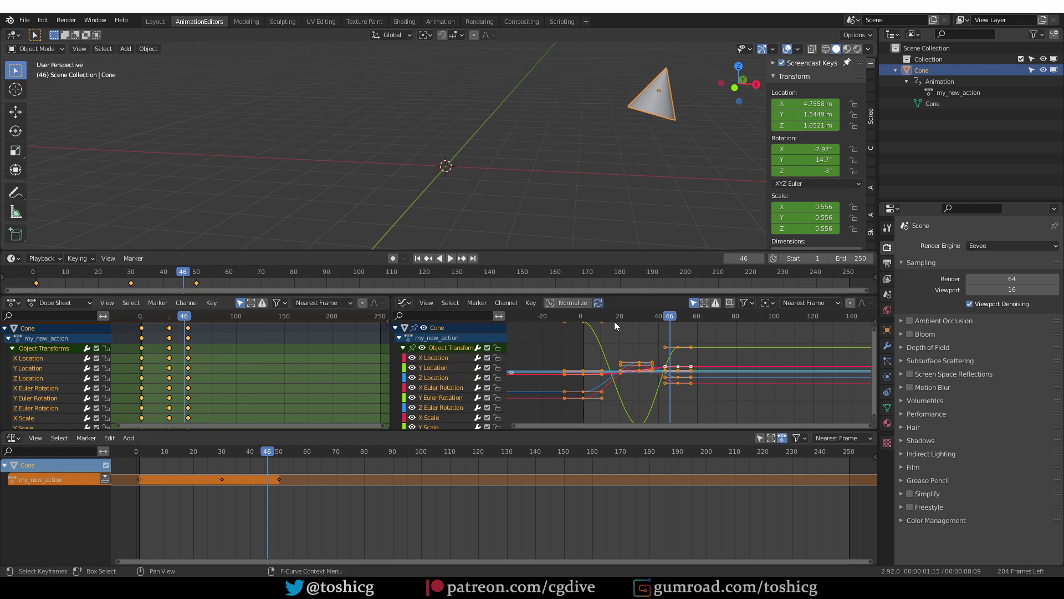
pyautogui.click(439, 397)
pyautogui.click(434, 357)
pyautogui.hotkey('shift', 'h')
pyautogui.press('Home')
pyautogui.moveTo(391, 381); pyautogui.dragTo(162, 381)
pyautogui.moveTo(540, 432); pyautogui.dragTo(540, 492)
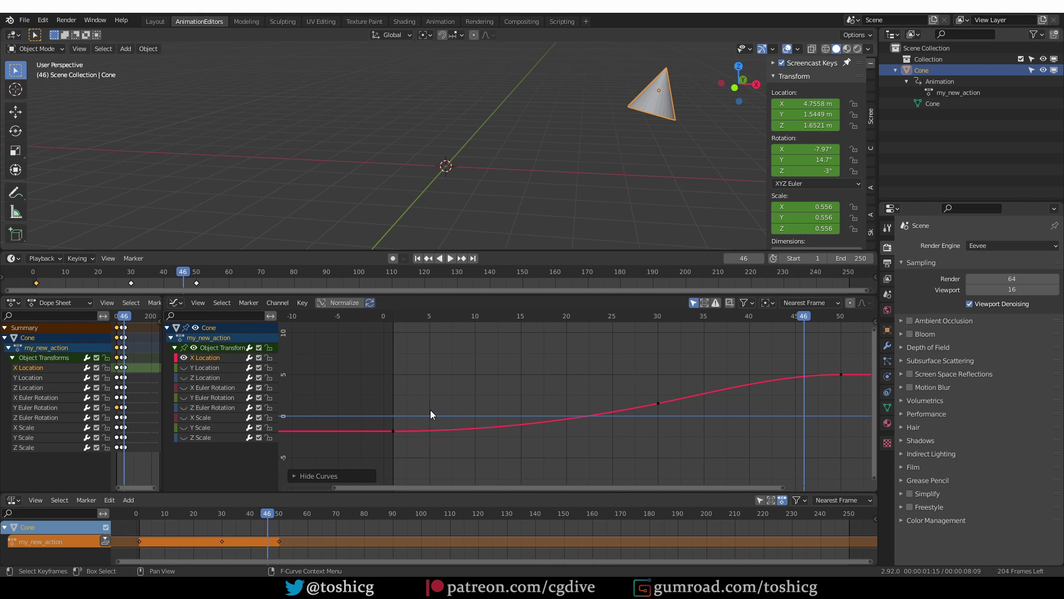
# Step: Select the frame-30 key on the X Location curve and rotate its handles
pyautogui.press('r')
pyautogui.click(700, 416)
pyautogui.click(658, 402)
pyautogui.press('r')
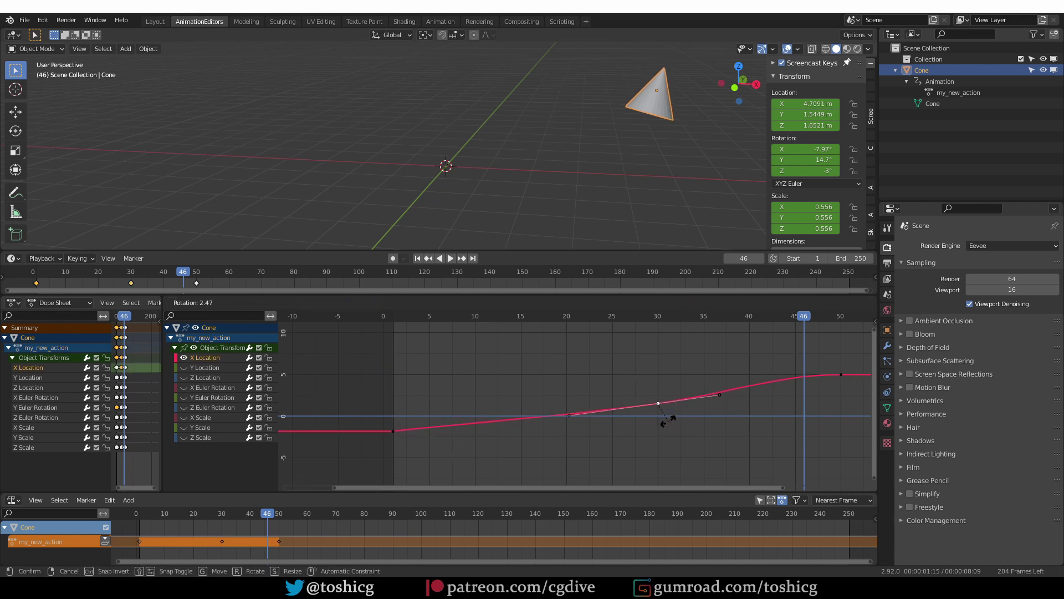
pyautogui.click(668, 420)
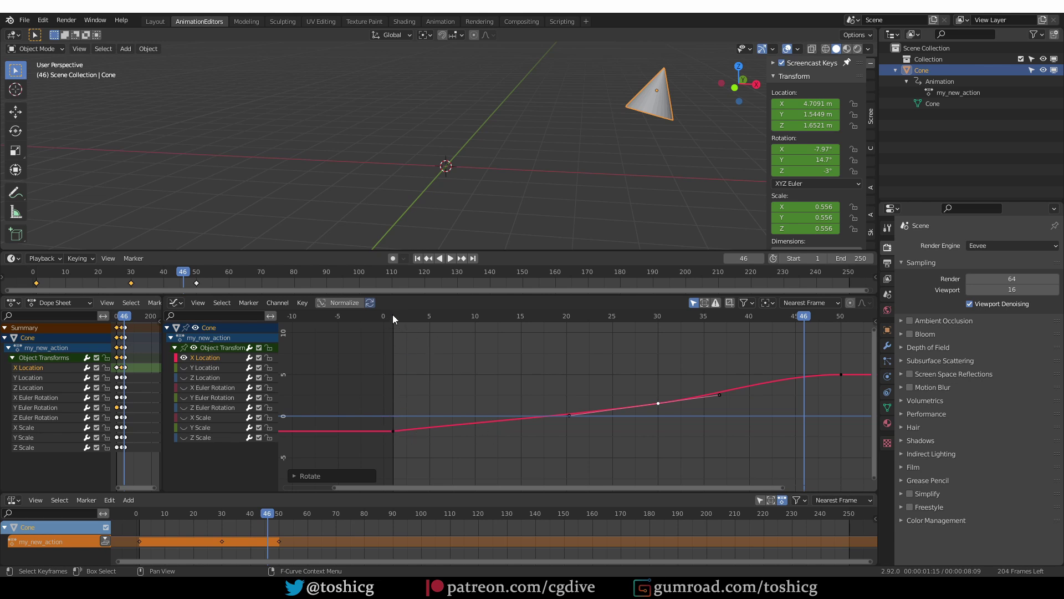
# Step: Scrub the motion, flatten the frame-30 handles further, and check the motion back at frame 3
pyautogui.moveTo(392, 314); pyautogui.dragTo(631, 366)
pyautogui.press('space')
pyautogui.press('r')
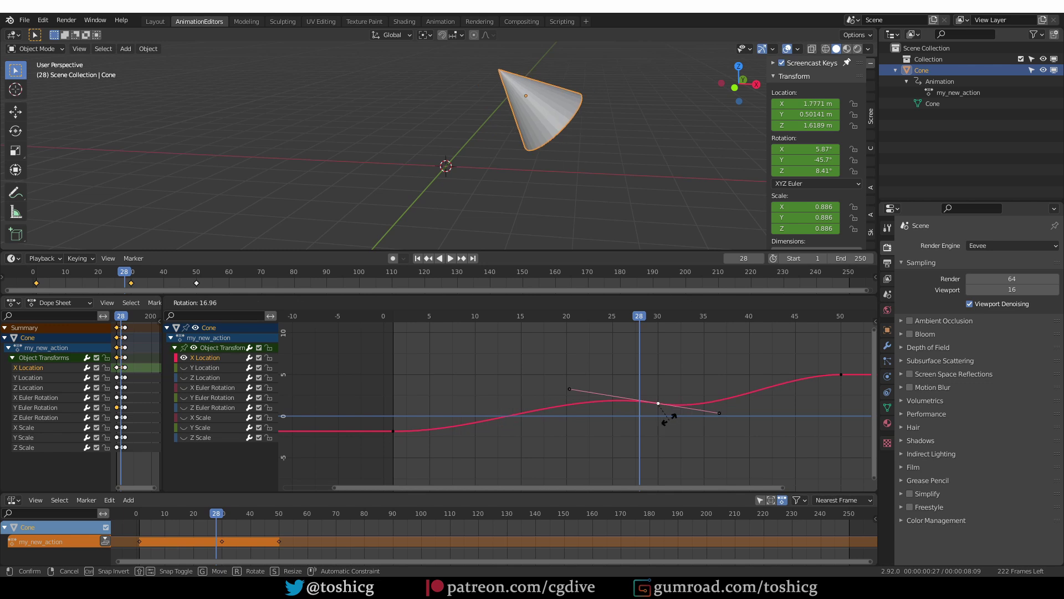
pyautogui.click(596, 449)
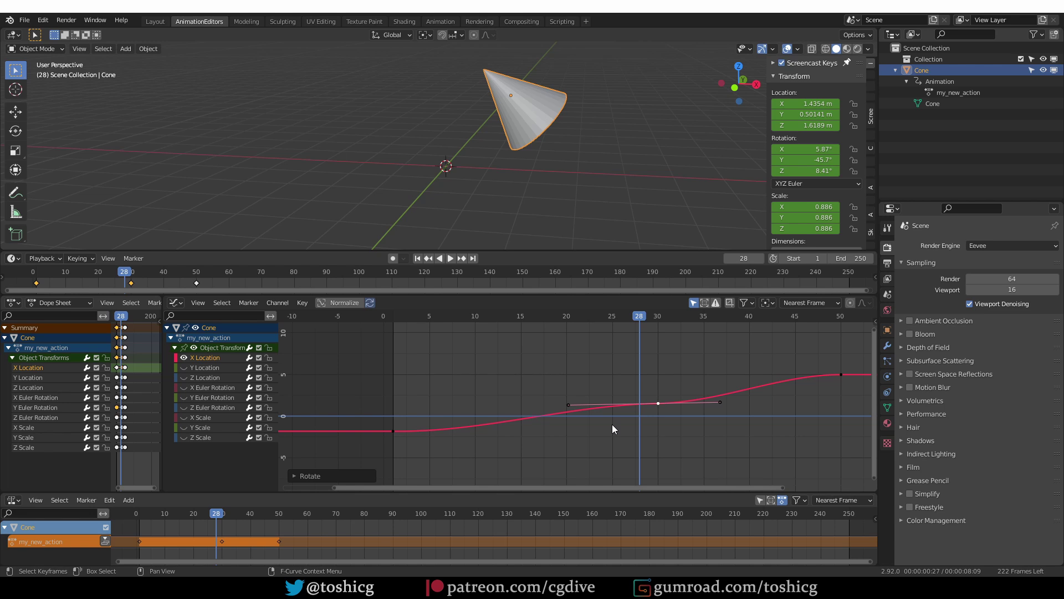
pyautogui.moveTo(643, 318); pyautogui.dragTo(415, 316)
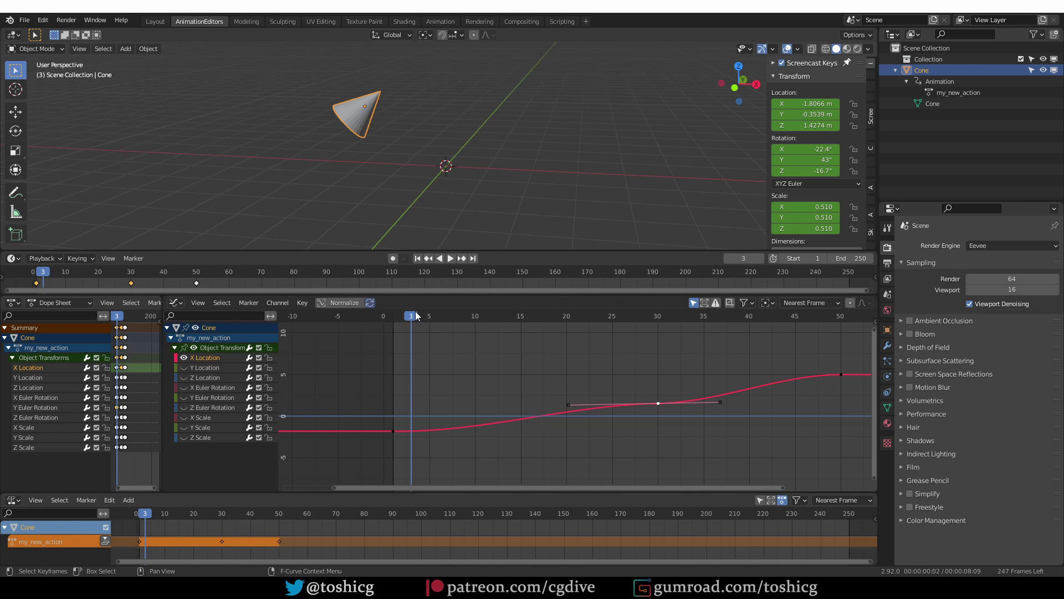
# Step: Raise and widen the Dope Sheet area above the NLA editor and select the X Euler Rotation channel
pyautogui.moveTo(416, 493); pyautogui.dragTo(415, 446)
pyautogui.click(37, 397)
pyautogui.moveTo(164, 395); pyautogui.dragTo(418, 395)
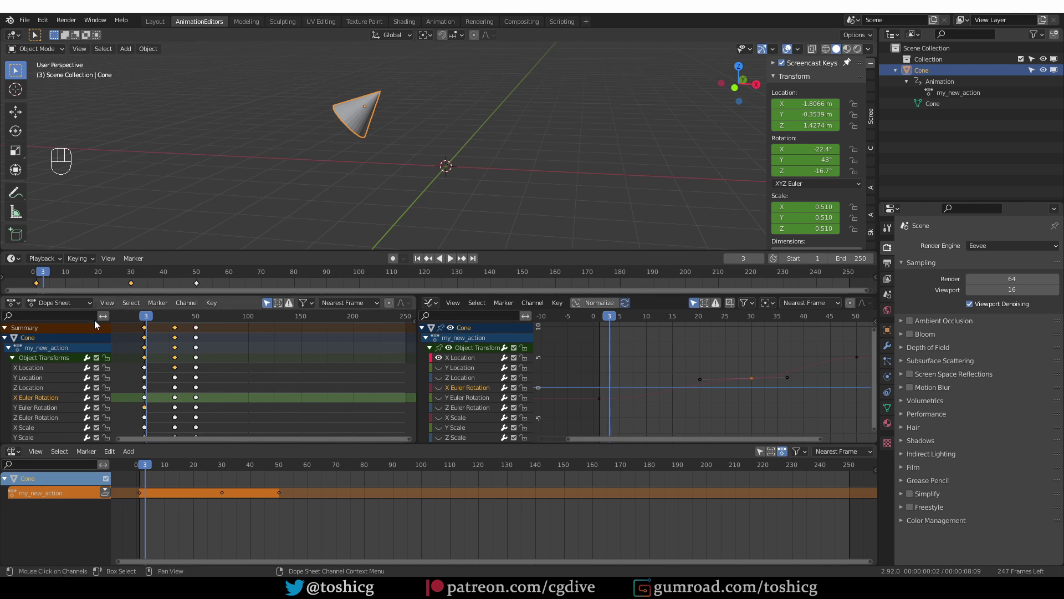
# Step: Switch the Dope Sheet to Action Editor mode, collapse Object Transforms, and widen the editor
pyautogui.click(83, 302)
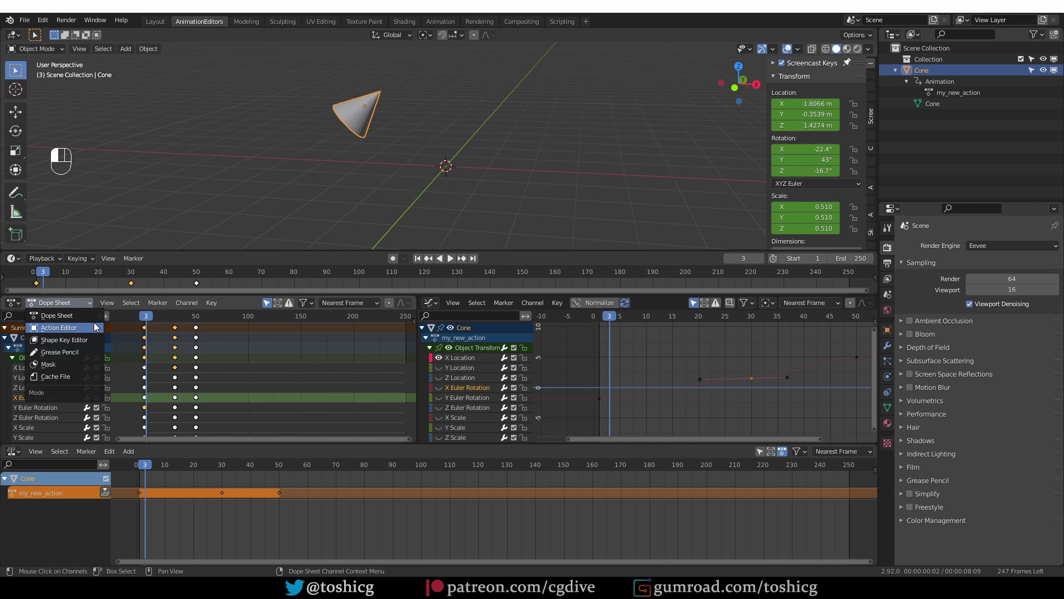
pyautogui.click(76, 331)
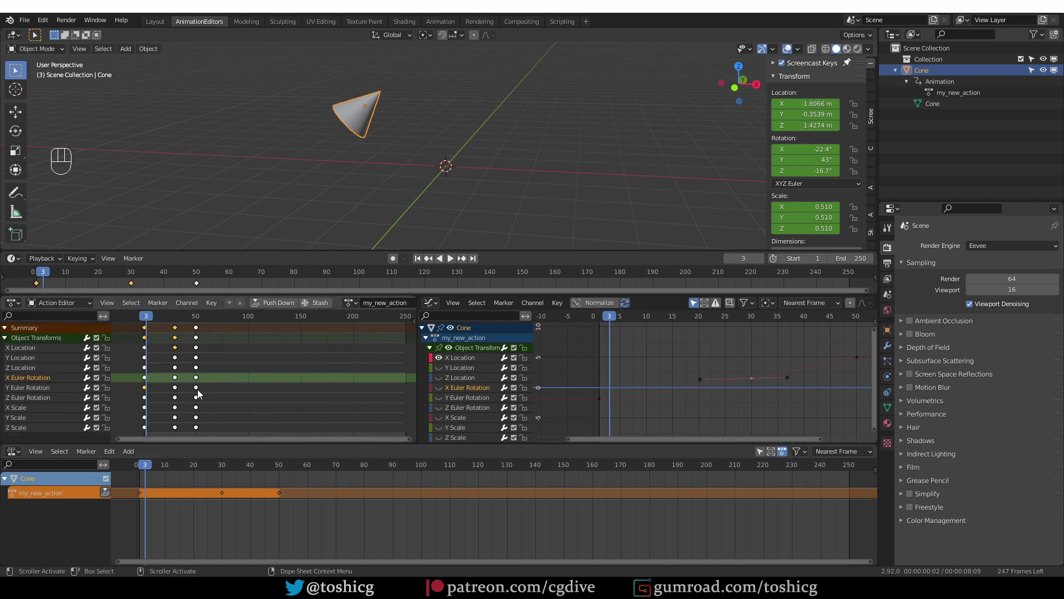
pyautogui.click(6, 338)
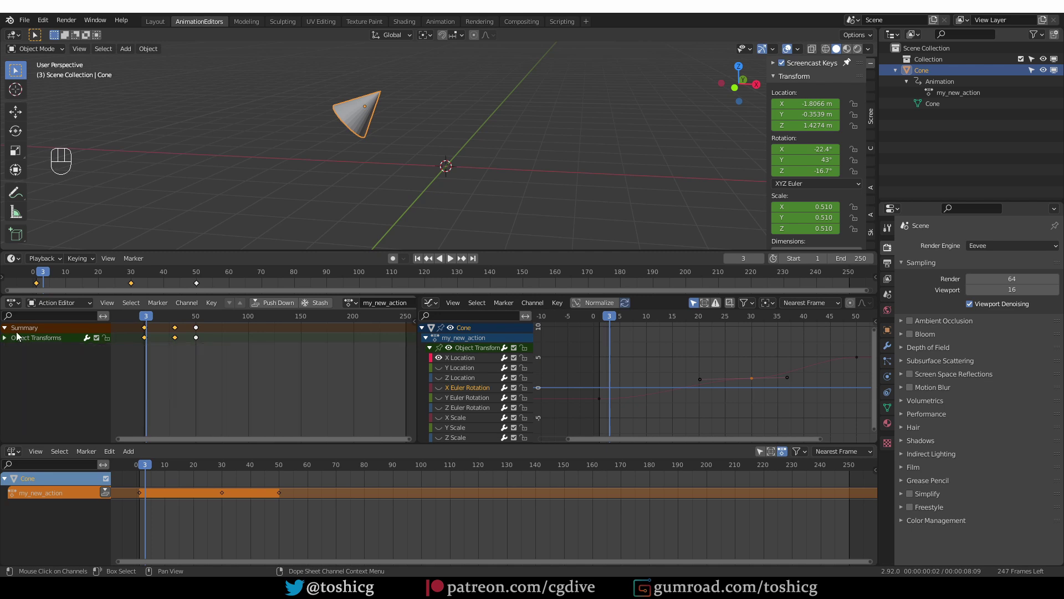
pyautogui.scroll(-4, 341, 302)
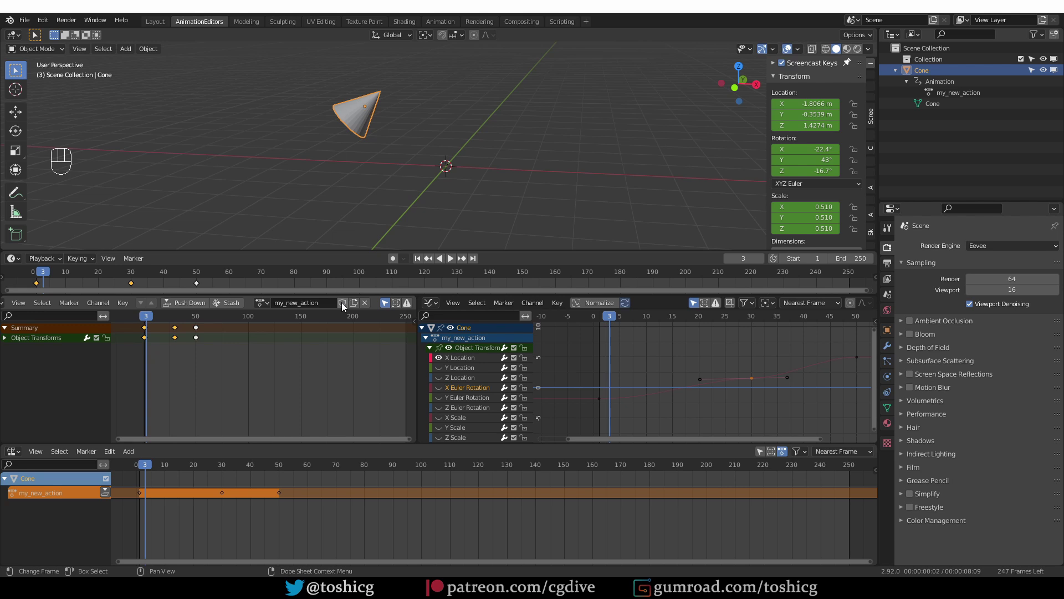
pyautogui.moveTo(417, 331); pyautogui.dragTo(635, 332)
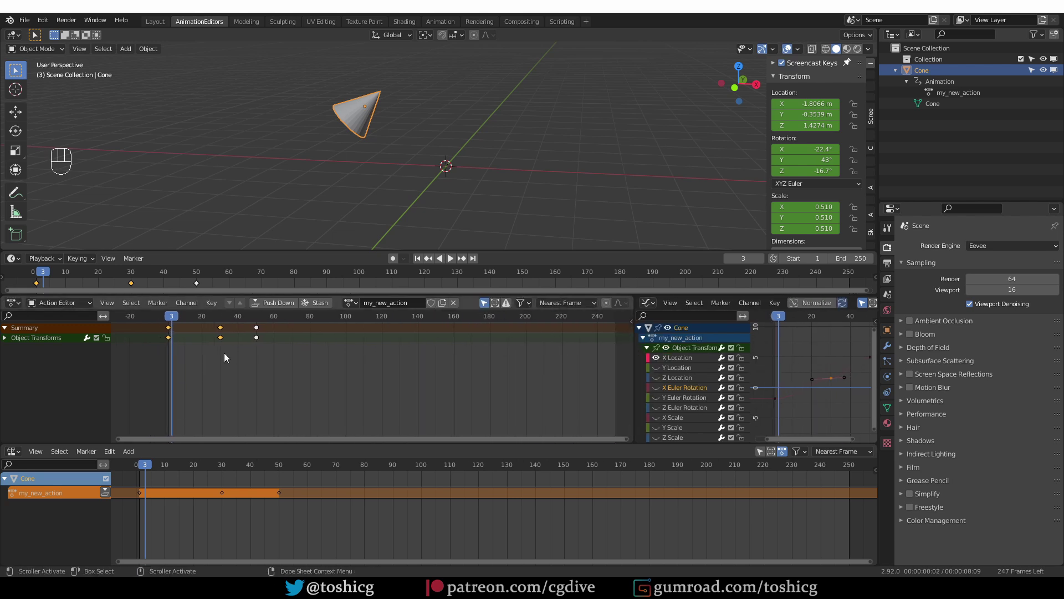
# Step: Make my_new_action the cone's active action, leaving its name unchanged
pyautogui.click(350, 304)
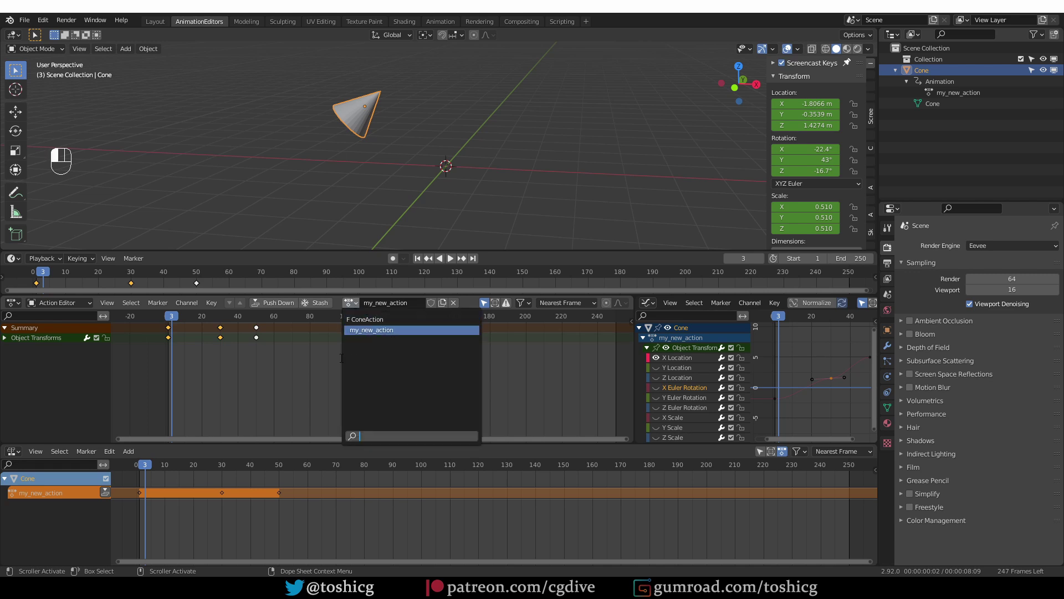
pyautogui.click(365, 329)
pyautogui.doubleClick(385, 302)
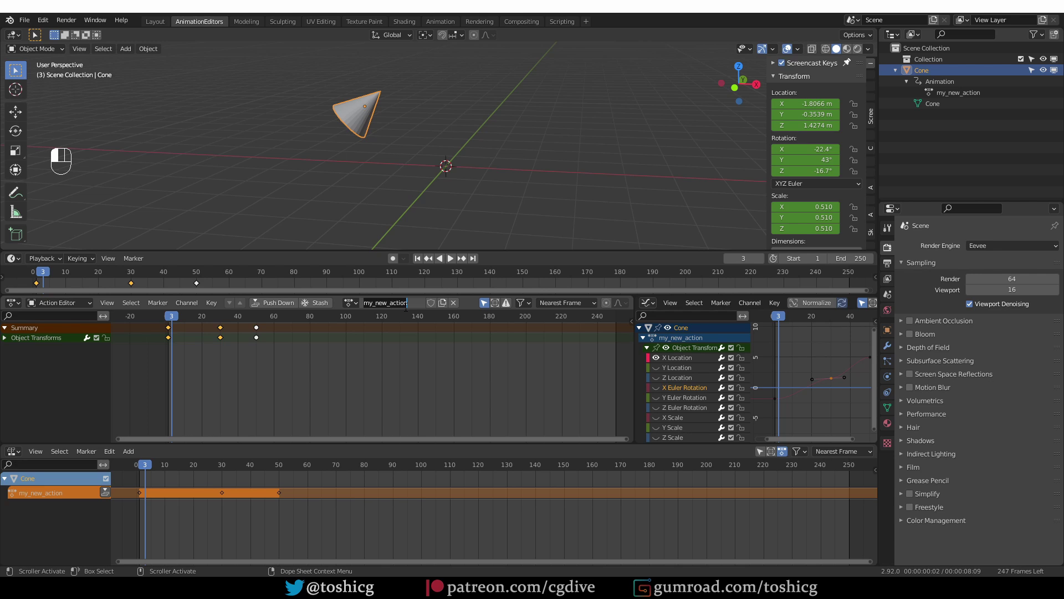
pyautogui.press('Return')
# Step: Push my_new_action into an NLA strip, then make ConeAction active and play it from frame 30
pyautogui.click(277, 303)
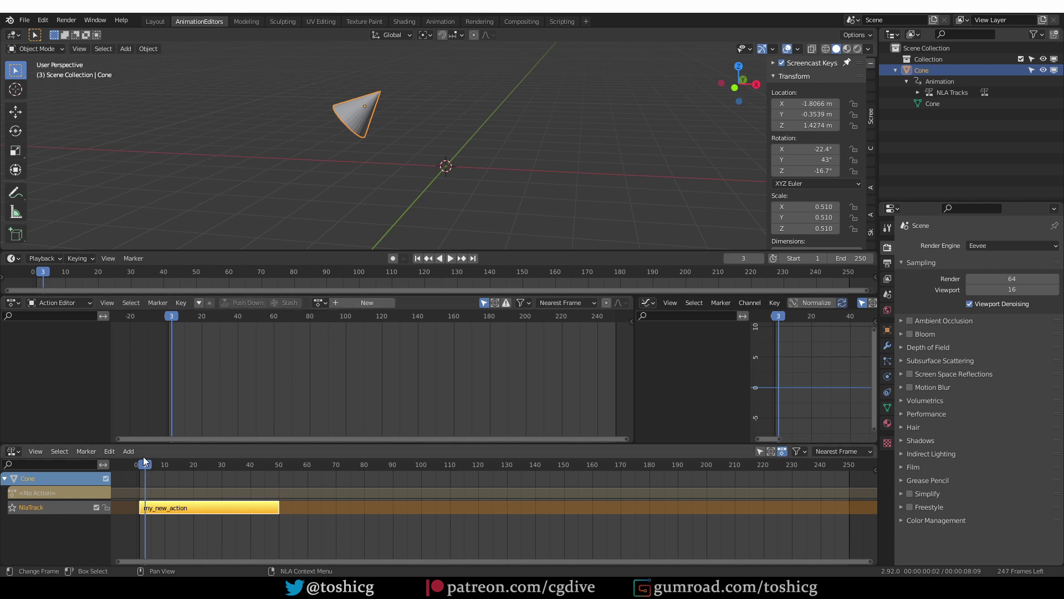
pyautogui.moveTo(147, 466); pyautogui.dragTo(258, 466)
pyautogui.click(321, 303)
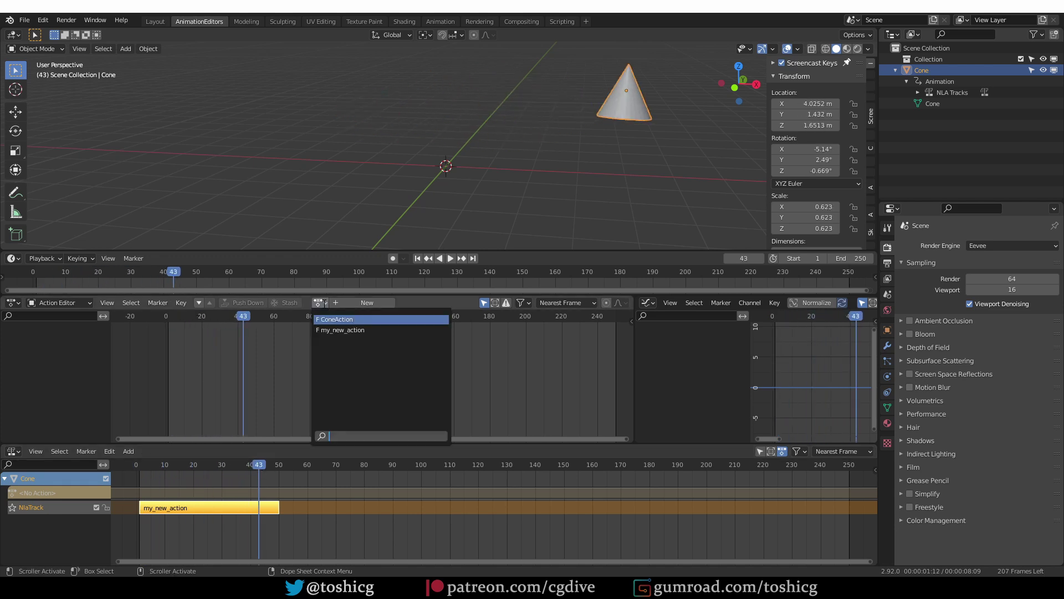
pyautogui.click(355, 320)
pyautogui.press('Down')
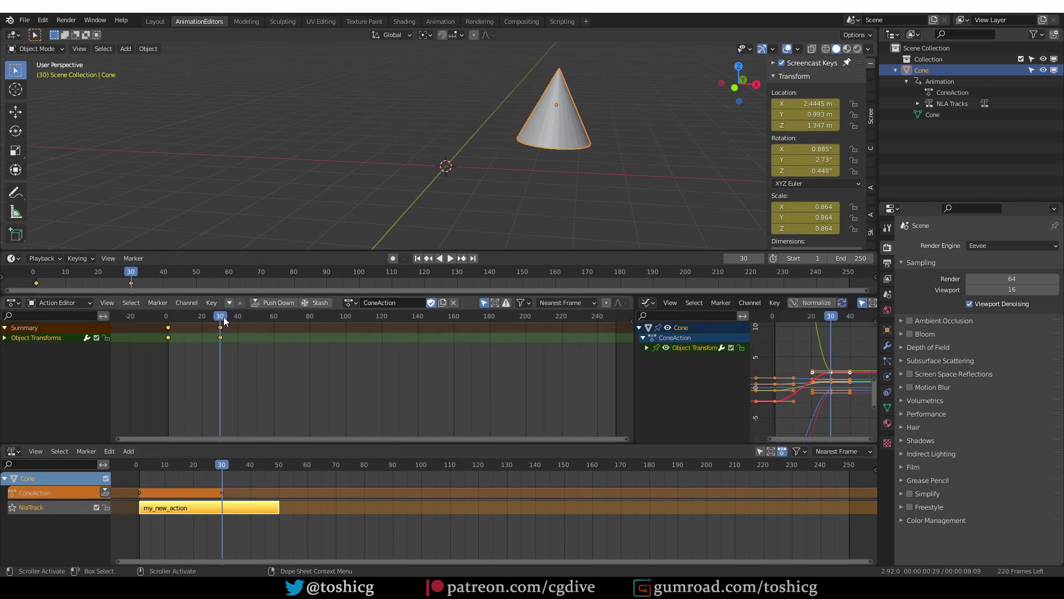
pyautogui.press('space')
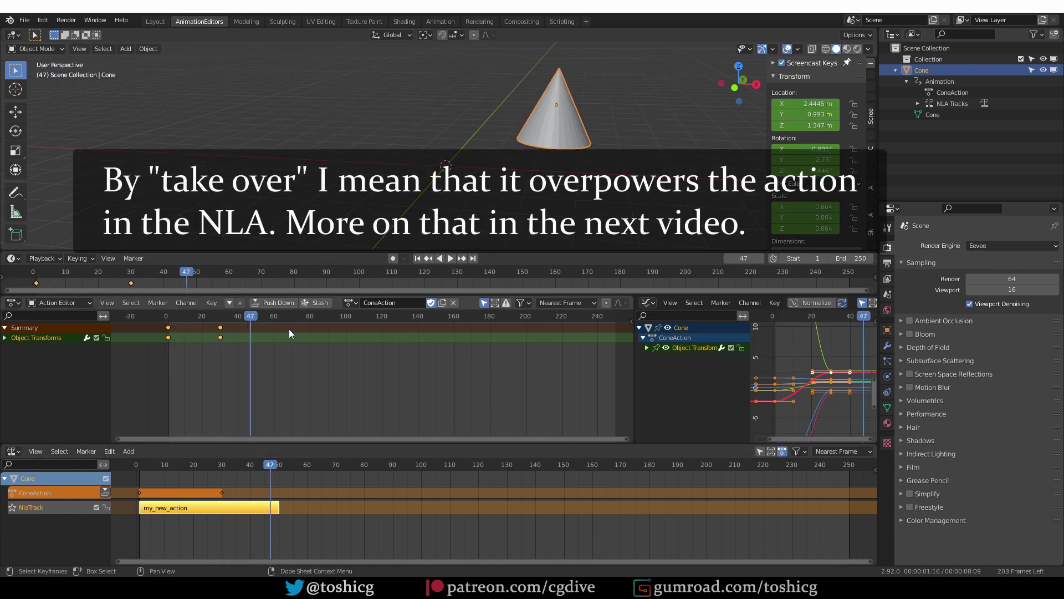
pyautogui.press('space')
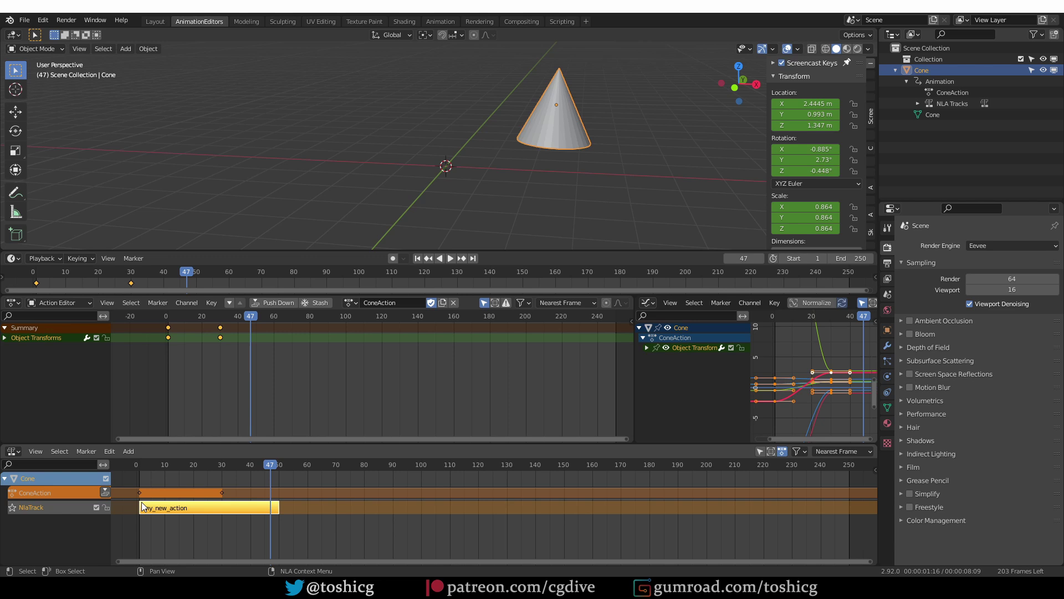
# Step: Push ConeAction onto NlaTrack.001, move my_new_action beside it, and play the sequence
pyautogui.click(278, 302)
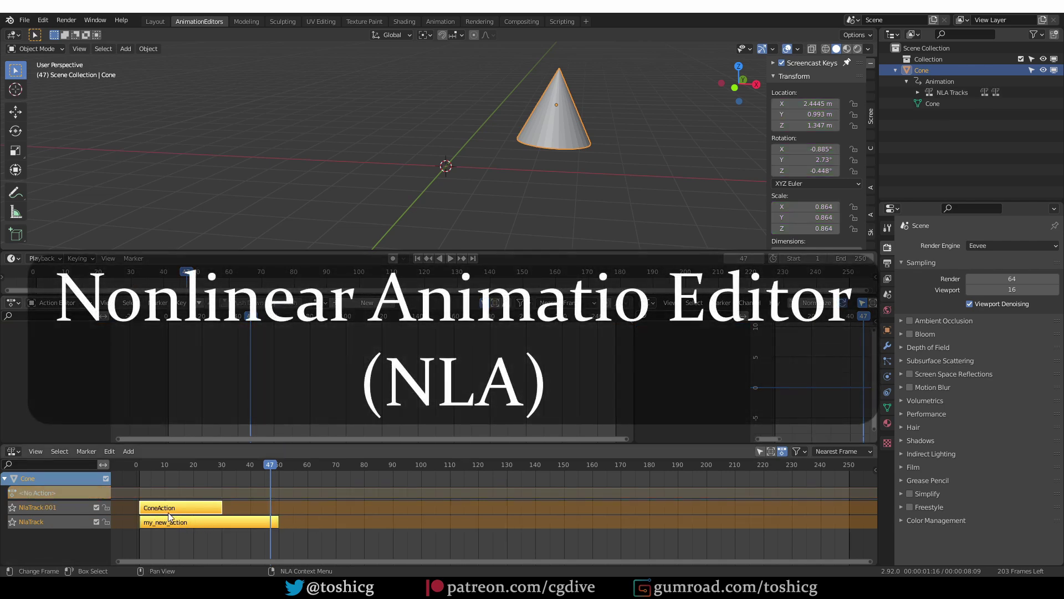
pyautogui.click(152, 523)
pyautogui.moveTo(158, 523); pyautogui.dragTo(253, 502)
pyautogui.click(252, 502)
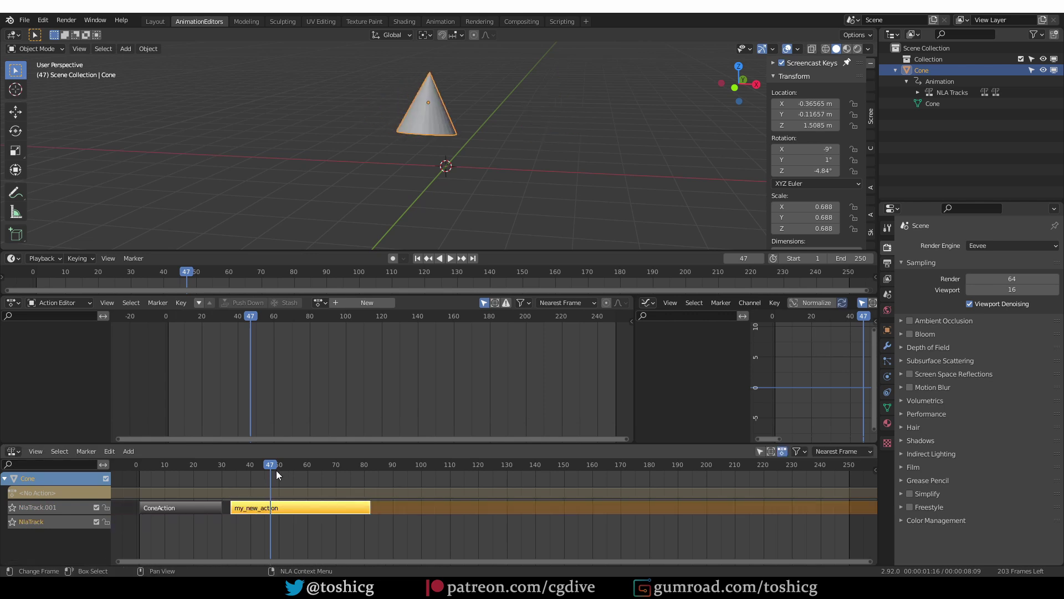
pyautogui.hotkey('shift', 'Left')
pyautogui.press('space')
pyautogui.moveTo(151, 479); pyautogui.dragTo(365, 485)
# Step: Select both NLA strips and add a transition between them, then preview it
pyautogui.hotkey('ctrl', 't')
pyautogui.moveTo(261, 504); pyautogui.dragTo(156, 483)
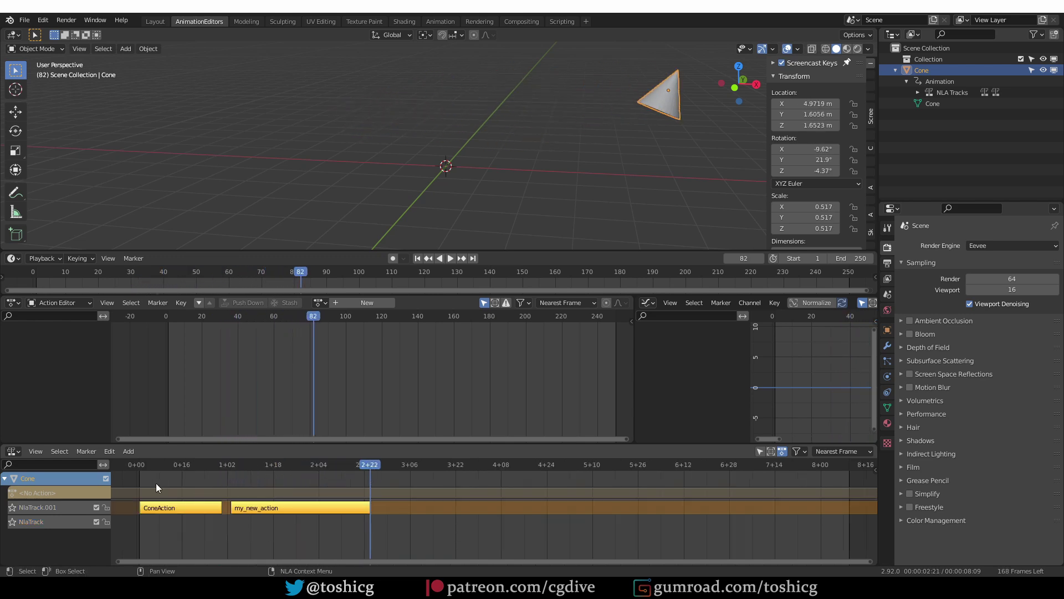
pyautogui.click(128, 451)
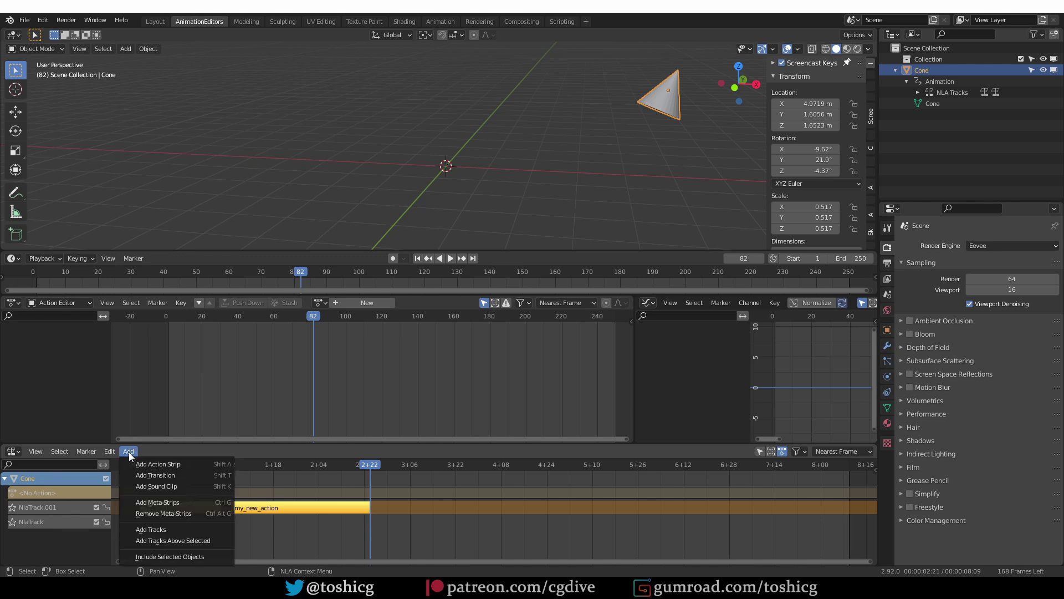
pyautogui.click(174, 476)
pyautogui.moveTo(208, 471); pyautogui.dragTo(389, 484)
# Step: Move my_new_action back down onto the lower track and select the ConeAction strip
pyautogui.click(248, 511)
pyautogui.click(248, 510)
pyautogui.moveTo(323, 508); pyautogui.dragTo(168, 524)
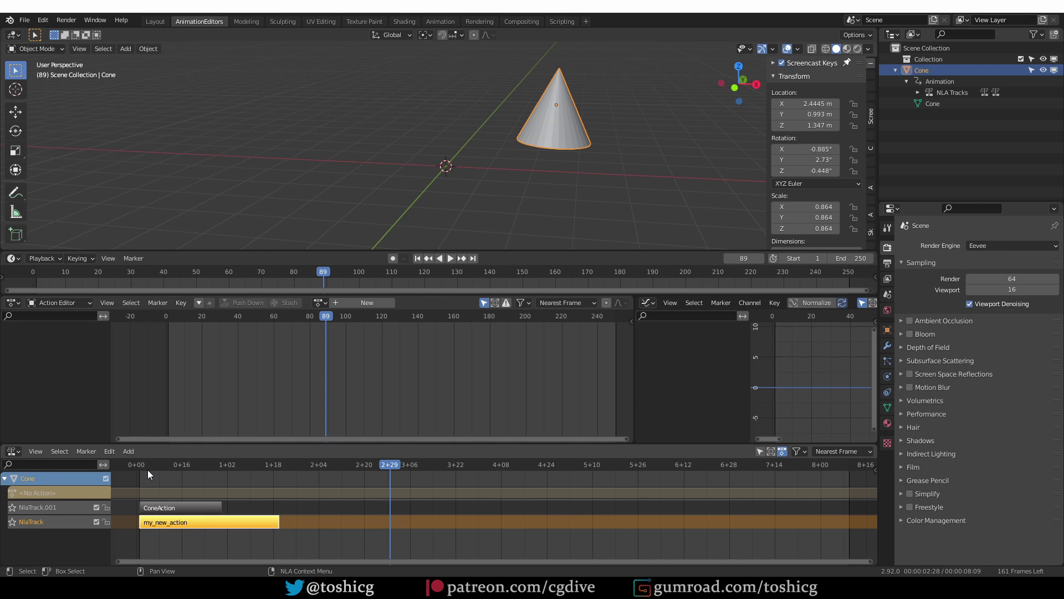
pyautogui.moveTo(147, 470); pyautogui.dragTo(208, 464)
pyautogui.click(183, 507)
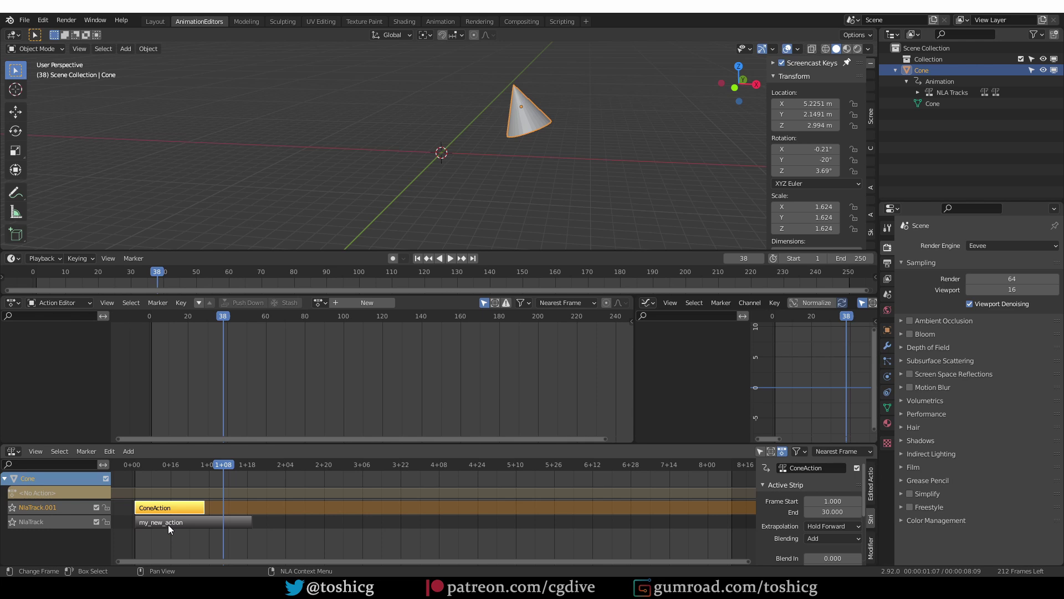
# Step: Move ConeAction to the lower NlaTrack, slide my_new_action later, and set its end to 89.7
pyautogui.moveTo(158, 523); pyautogui.dragTo(259, 508)
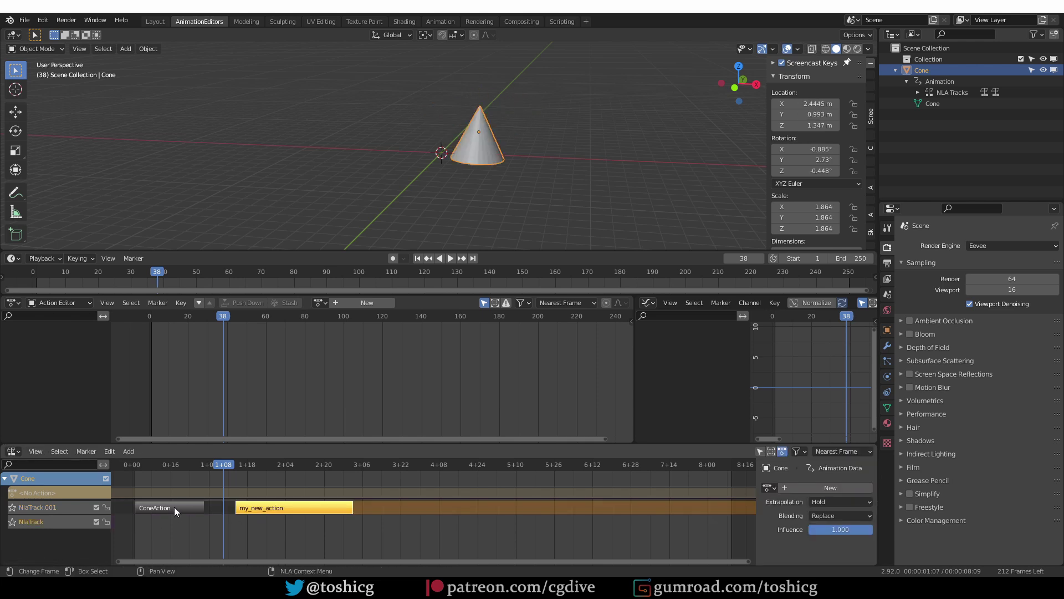
pyautogui.moveTo(174, 507); pyautogui.dragTo(270, 543)
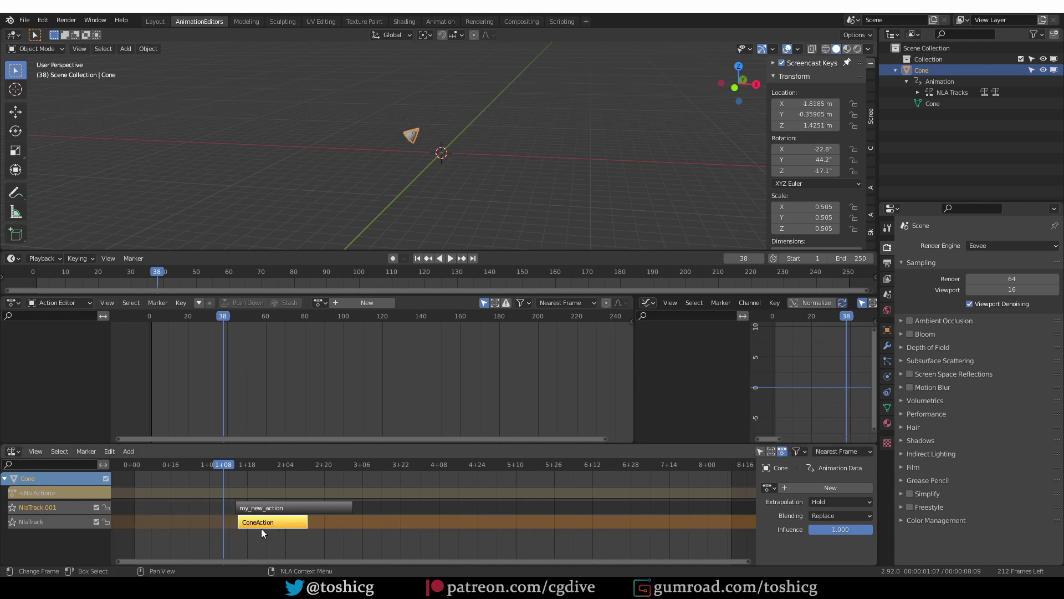
pyautogui.hotkey('ctrl', 'z')
pyautogui.moveTo(273, 506); pyautogui.dragTo(303, 534)
pyautogui.moveTo(833, 512)
pyautogui.mouseDown()
pyautogui.moveTo(808, 512)
pyautogui.moveTo(820, 512)
pyautogui.mouseUp()
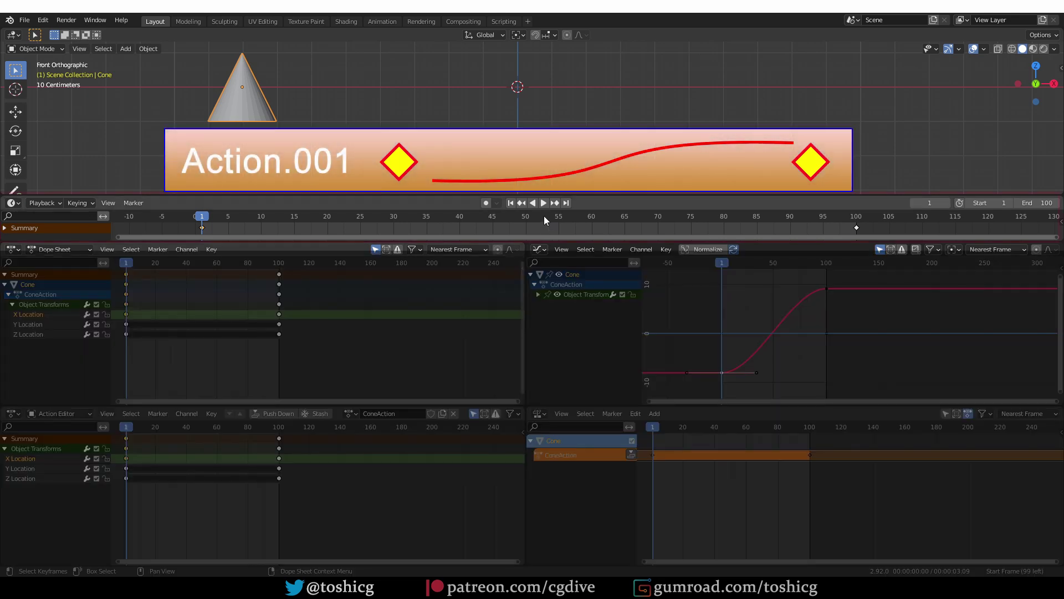
# Step: Retime the location keys: X/Y end keys earlier, Z end to ~frame 50, X keys to 15 and 85
pyautogui.click(543, 203)
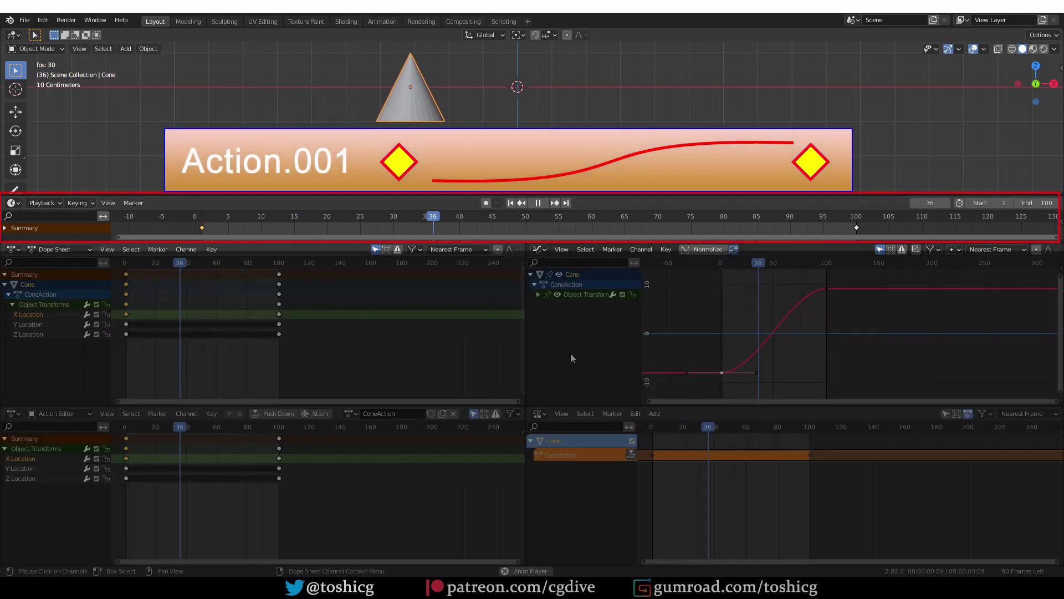
pyautogui.press('Escape')
pyautogui.moveTo(278, 314); pyautogui.dragTo(211, 331)
pyautogui.moveTo(279, 333); pyautogui.dragTo(192, 333)
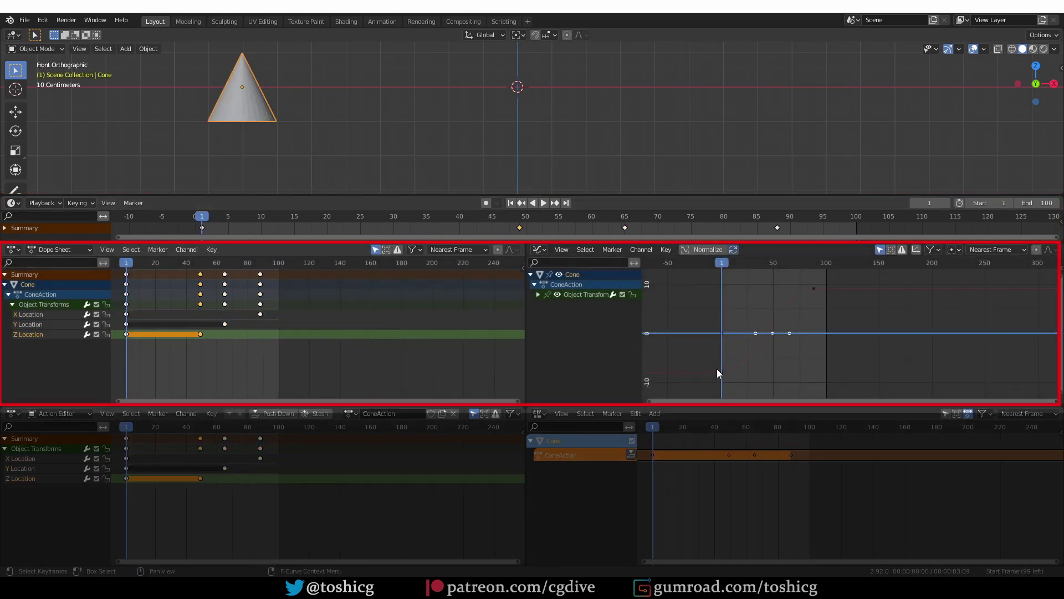
pyautogui.click(718, 373)
pyautogui.moveTo(718, 373); pyautogui.dragTo(736, 343)
pyautogui.moveTo(814, 288); pyautogui.dragTo(810, 304)
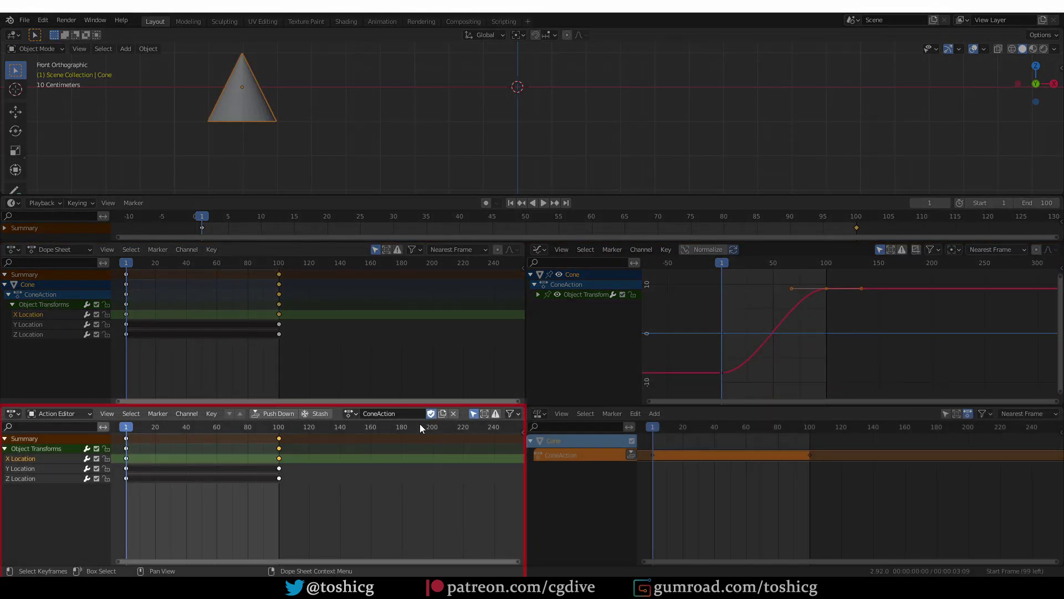
# Step: Rename ConeAction to 'my_action', then unlink and relink it to the cone
pyautogui.click(400, 414)
pyautogui.write('my_action')
pyautogui.press('Return')
pyautogui.click(453, 414)
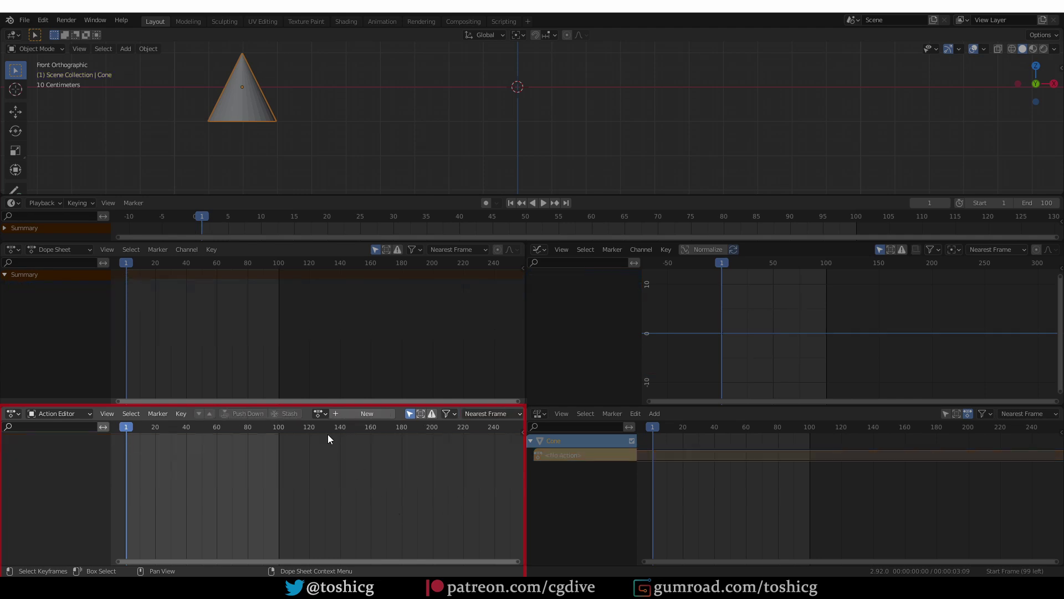
pyautogui.click(321, 413)
pyautogui.click(355, 427)
# Step: Push my_action and Action down onto NLA tracks, then move my_action onto NlaTrack.001 after Action
pyautogui.click(270, 414)
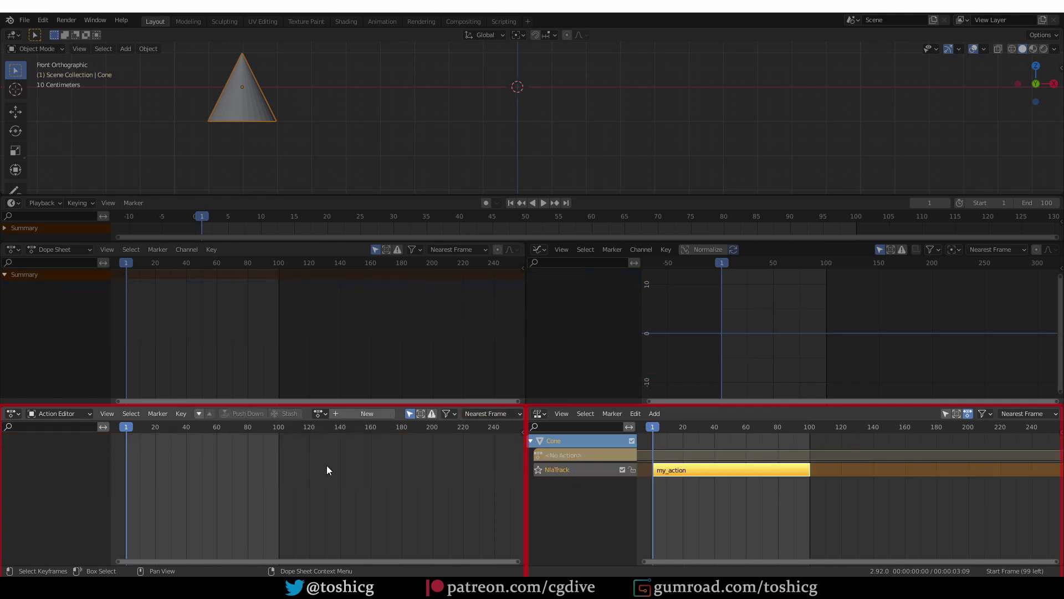
pyautogui.click(321, 413)
pyautogui.click(328, 431)
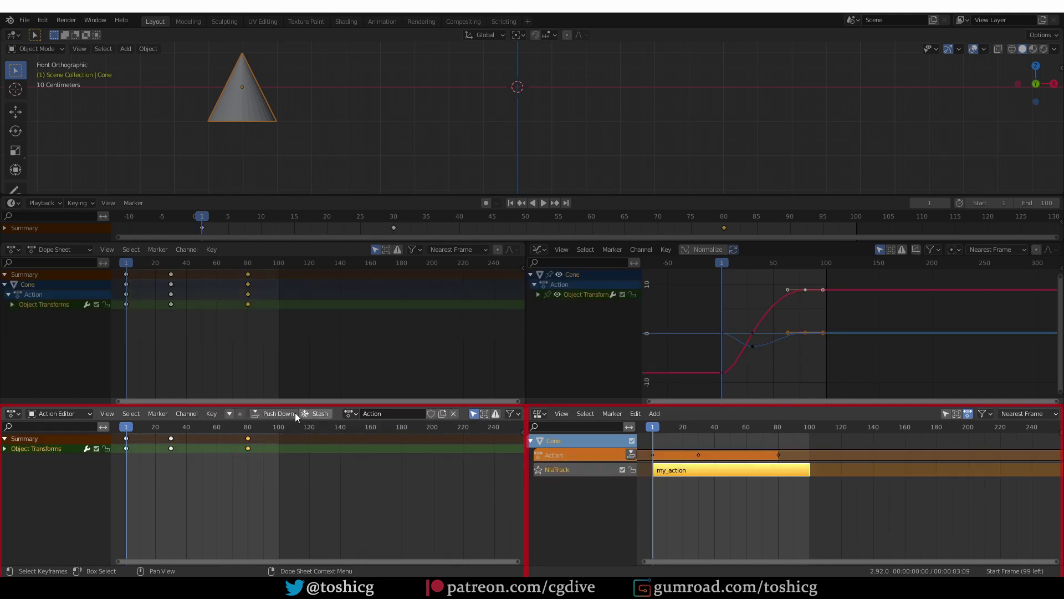
pyautogui.click(260, 414)
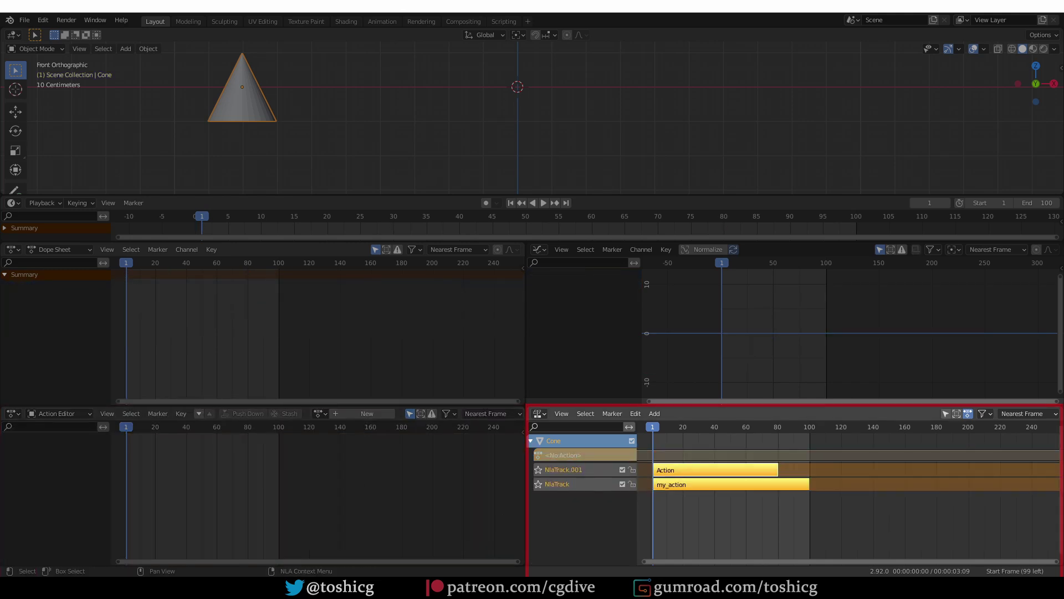
pyautogui.click(706, 504)
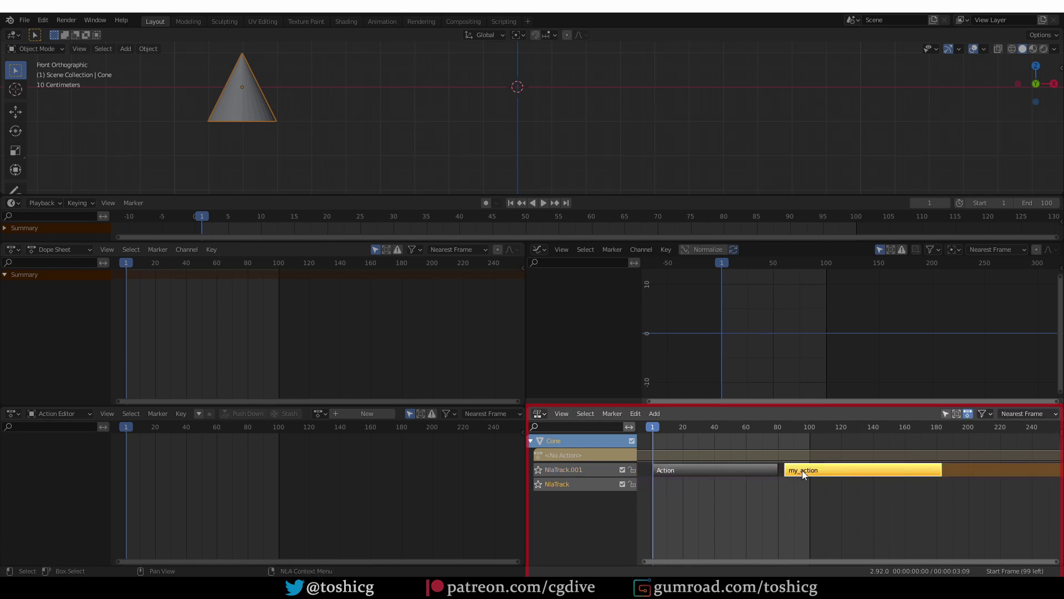
pyautogui.click(746, 478)
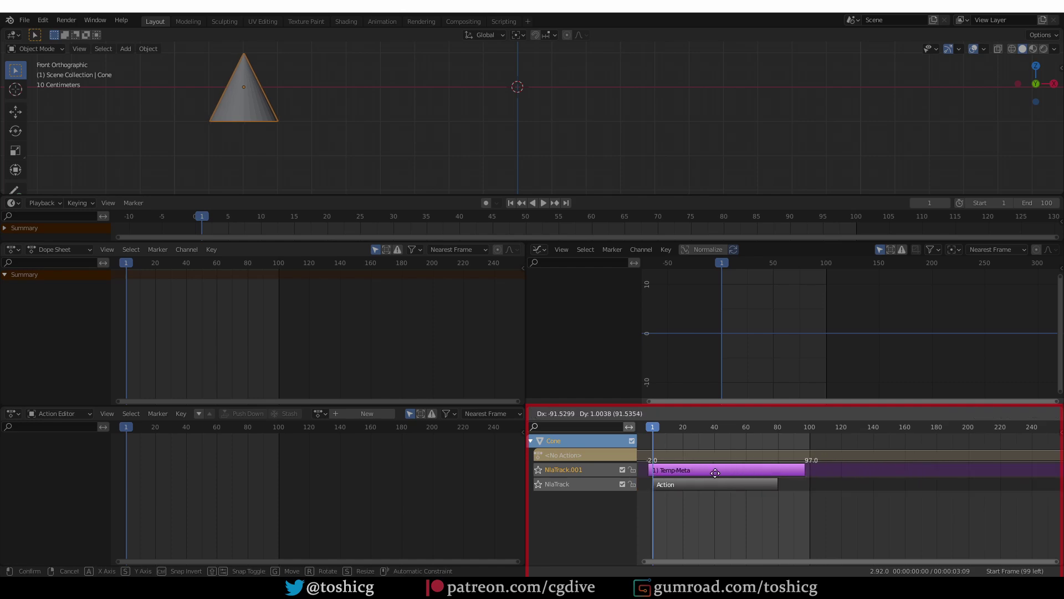